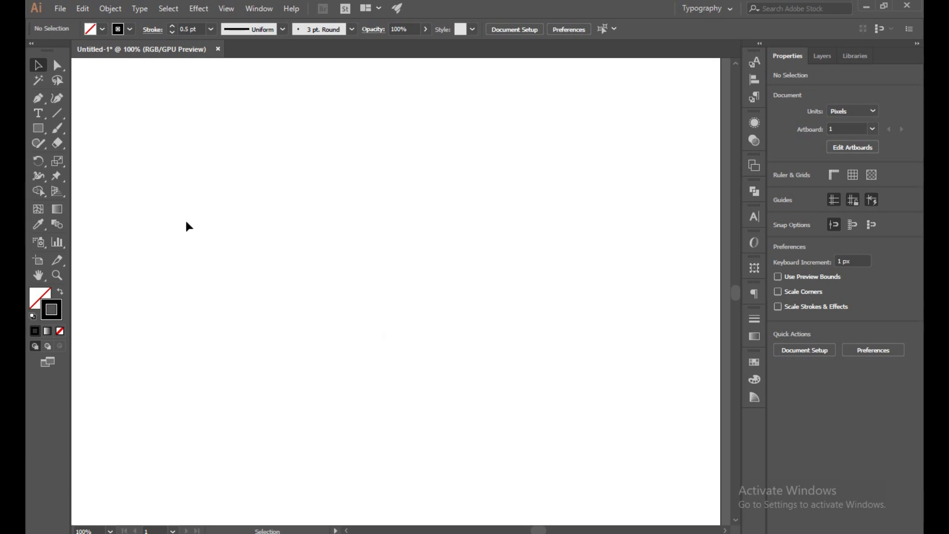
- Draw a horizontal rectangle about 405 by 79 px with a black fill and no stroke
{"action": "left_click", "coordinate": [39, 129]}
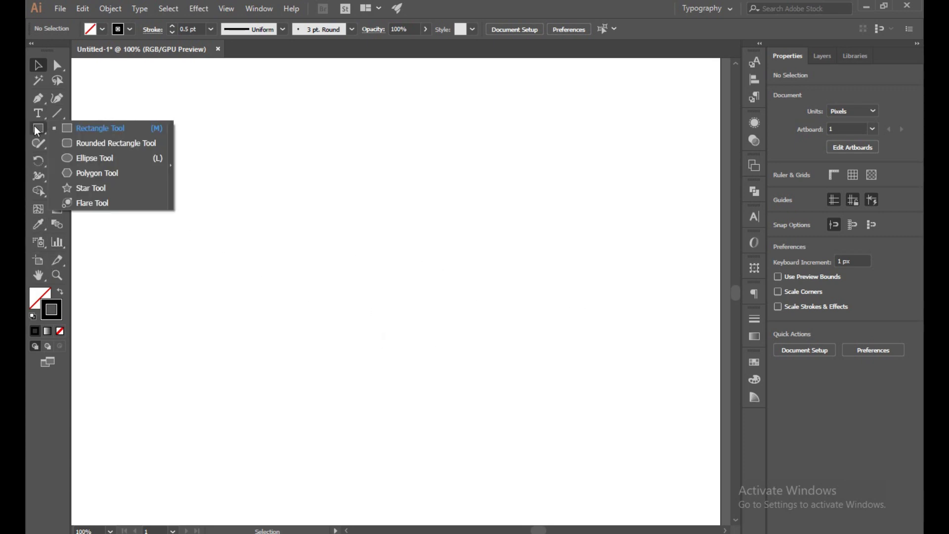
{"action": "left_click", "coordinate": [83, 130]}
{"action": "left_click_drag", "start_coordinate": [222, 238], "coordinate": [478, 288]}
{"action": "left_click", "coordinate": [62, 293]}
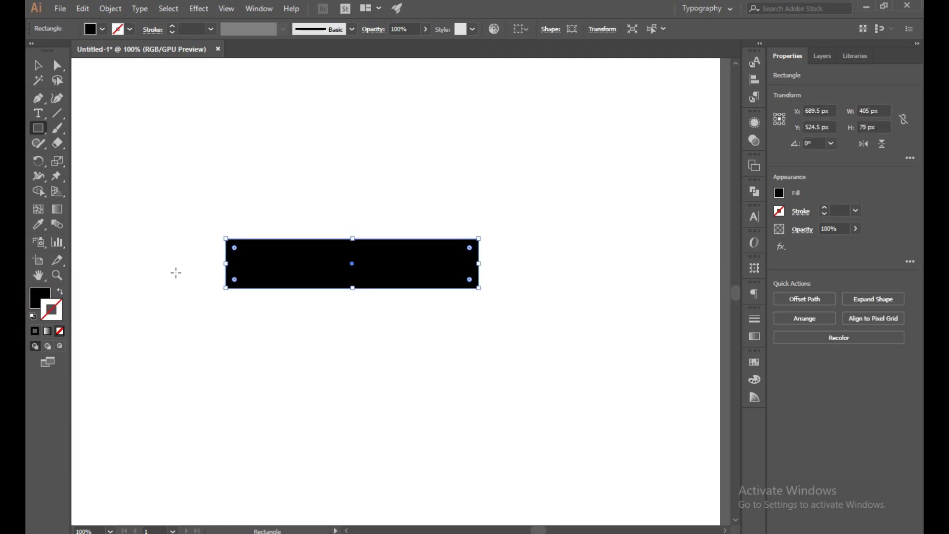
{"action": "left_click", "coordinate": [42, 299]}
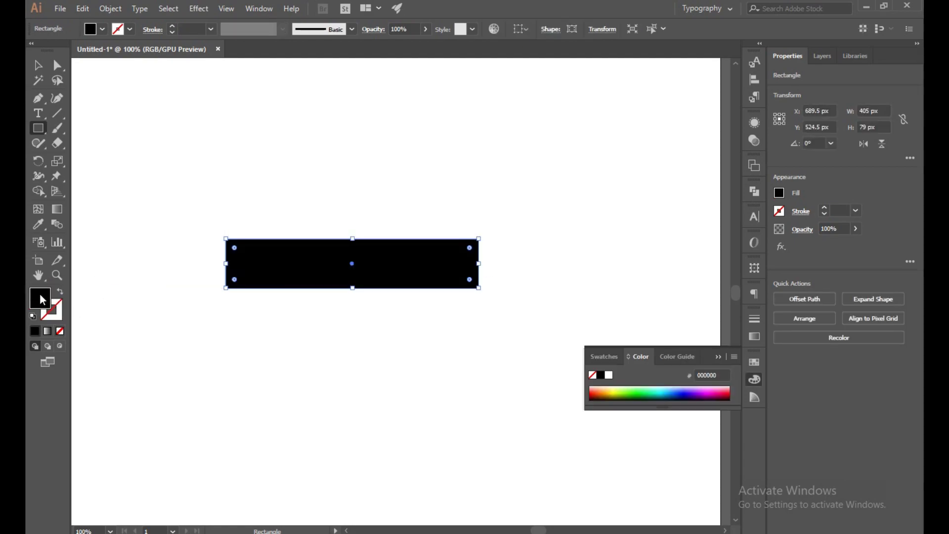
- Move the black rectangle lower on the artboard and stretch it to a width of about 489 px
{"action": "left_click", "coordinate": [39, 66]}
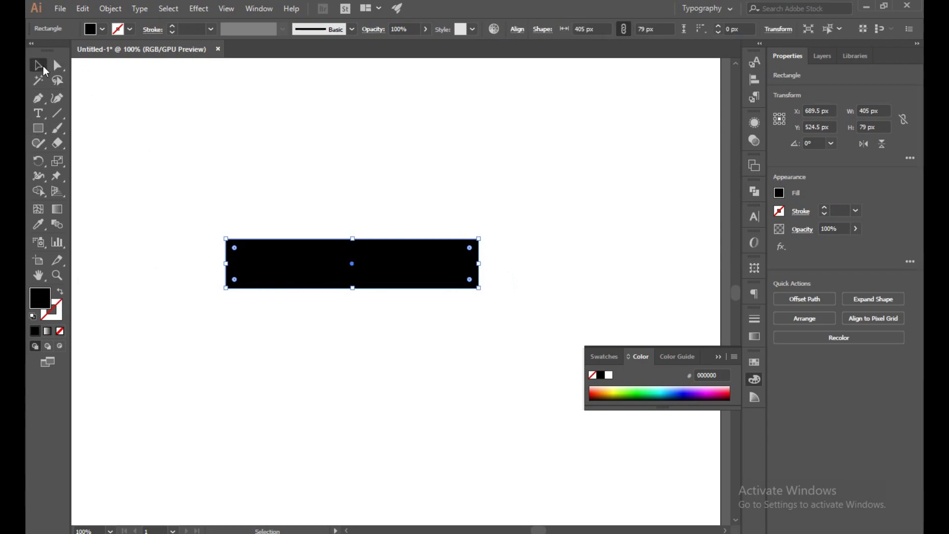
{"action": "left_click_drag", "start_coordinate": [368, 273], "coordinate": [387, 315]}
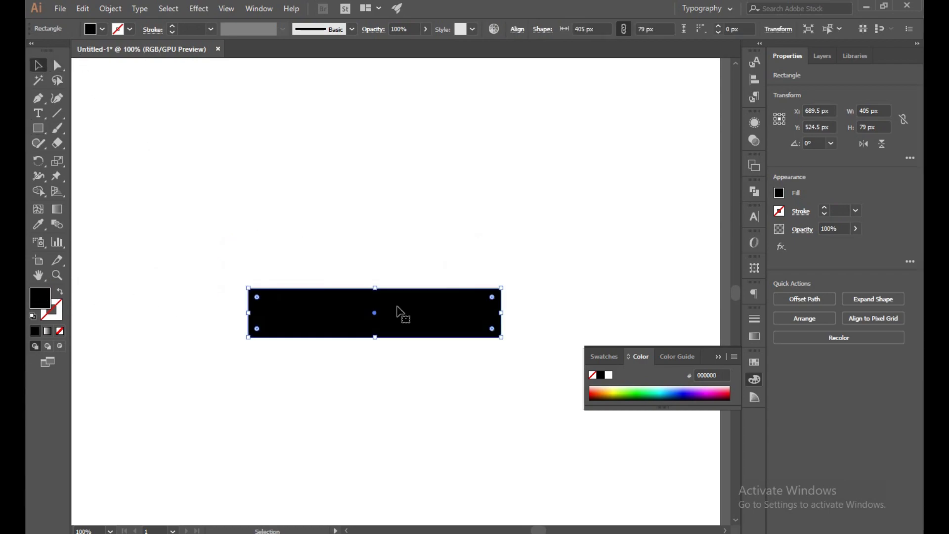
{"action": "left_click_drag", "start_coordinate": [503, 313], "coordinate": [554, 314]}
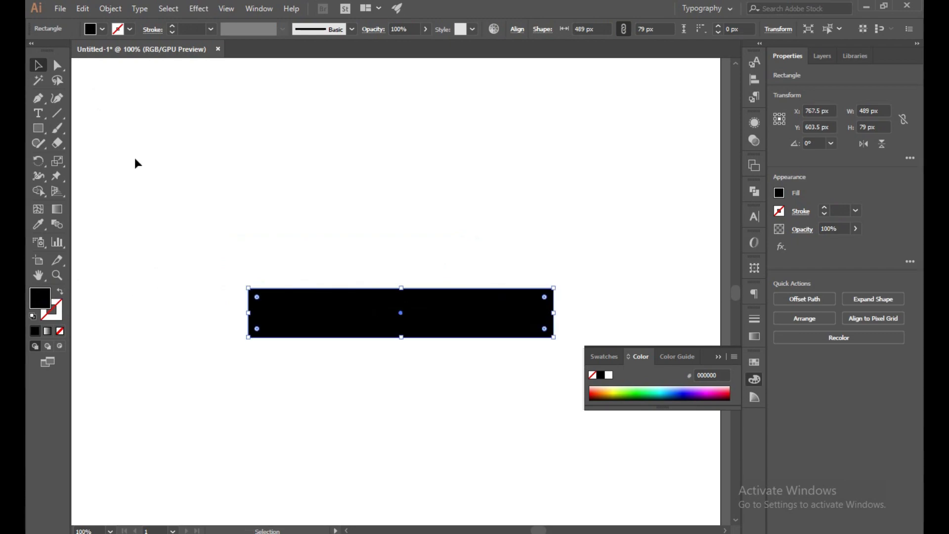
- Create a copy of the horizontal bar rotated by 60°
{"action": "right_click", "coordinate": [388, 309]}
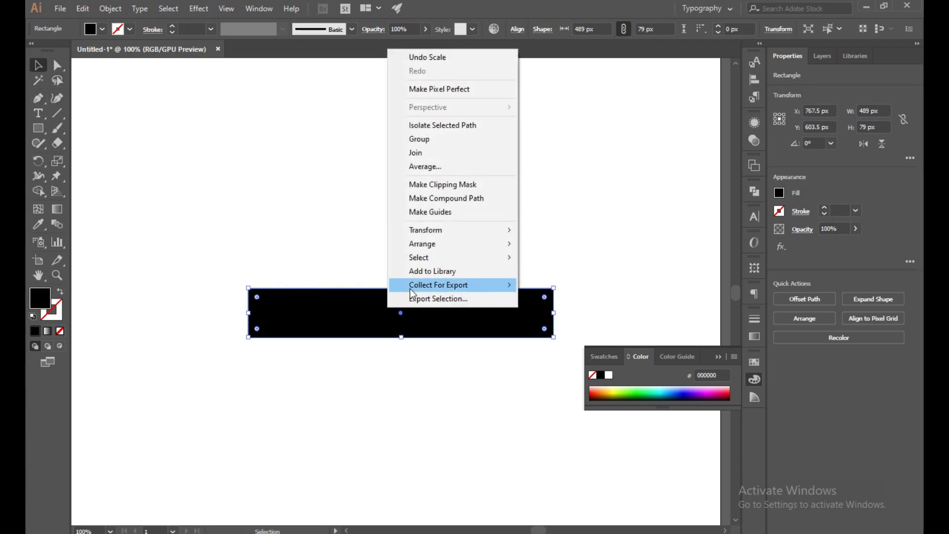
{"action": "mouse_move", "coordinate": [443, 229]}
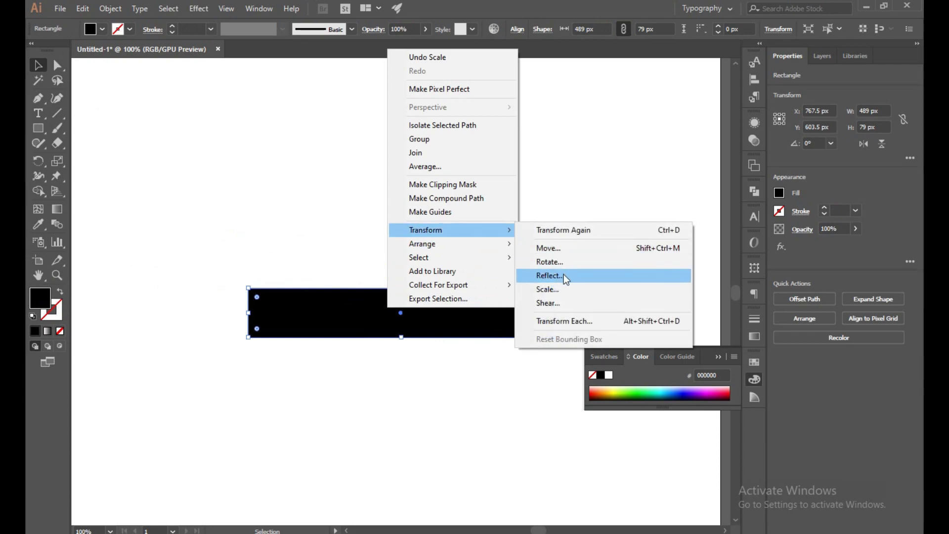
{"action": "left_click", "coordinate": [565, 262]}
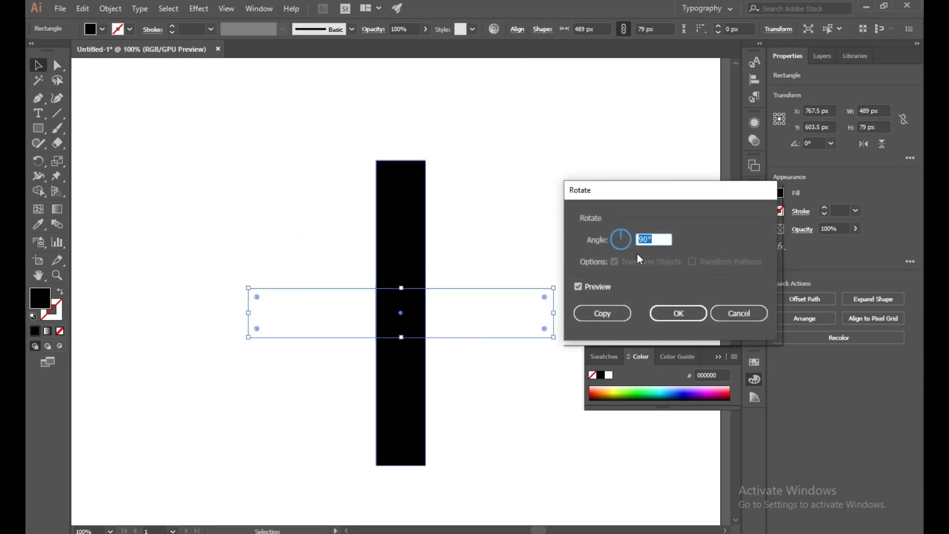
{"action": "key", "text": "BackSpace"}
{"action": "type", "text": "6"}
{"action": "left_click", "coordinate": [603, 313]}
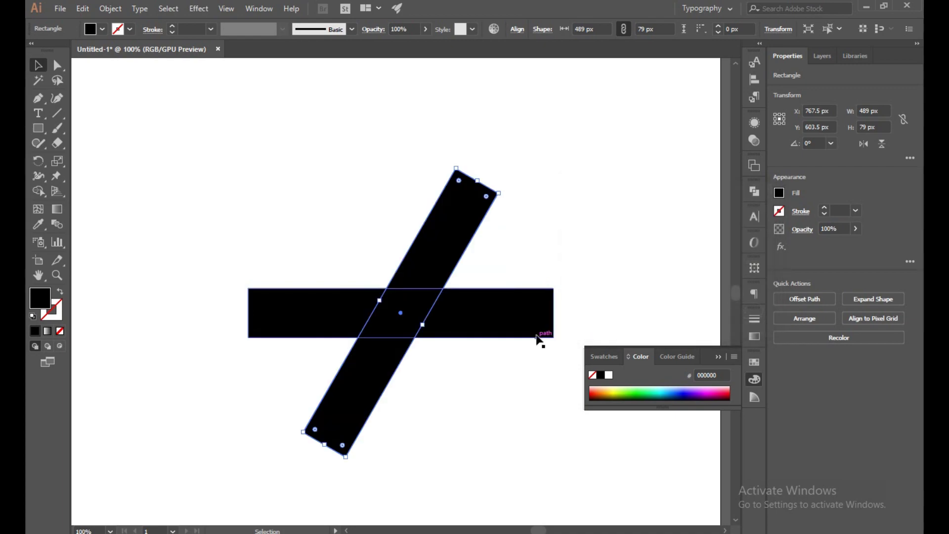
- Move the slanted bar up and to the left, and create a copy of it rotated by a further 60°
{"action": "left_click_drag", "start_coordinate": [374, 385], "coordinate": [334, 335]}
{"action": "right_click", "coordinate": [363, 264]}
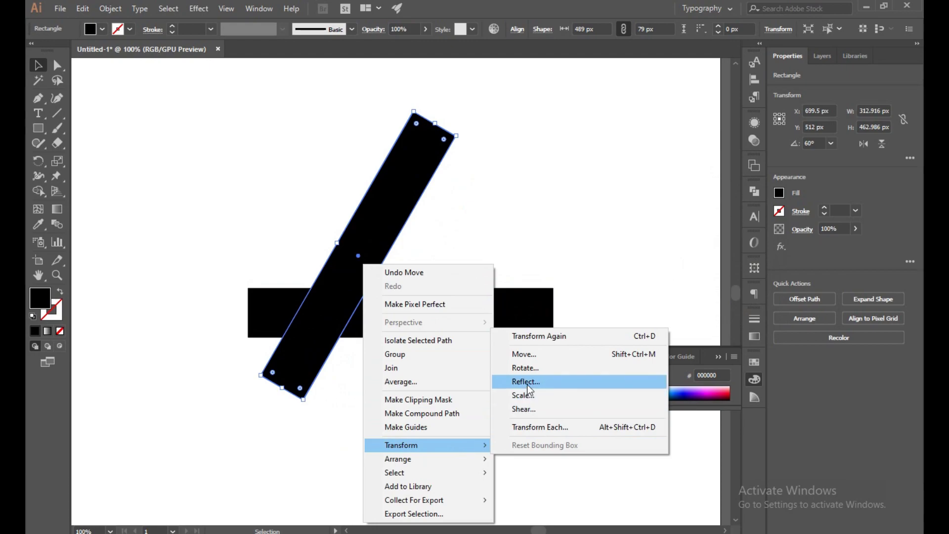
{"action": "left_click", "coordinate": [533, 371]}
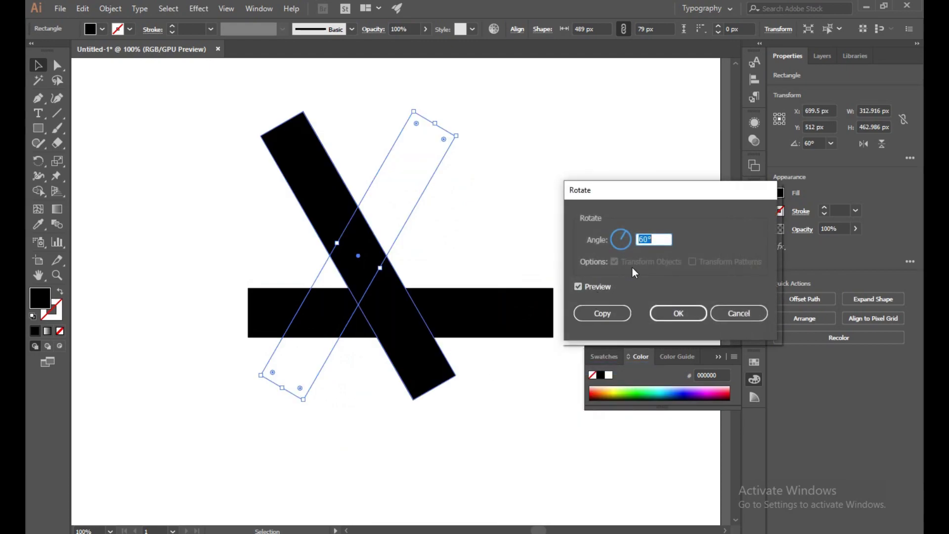
{"action": "left_click", "coordinate": [603, 314]}
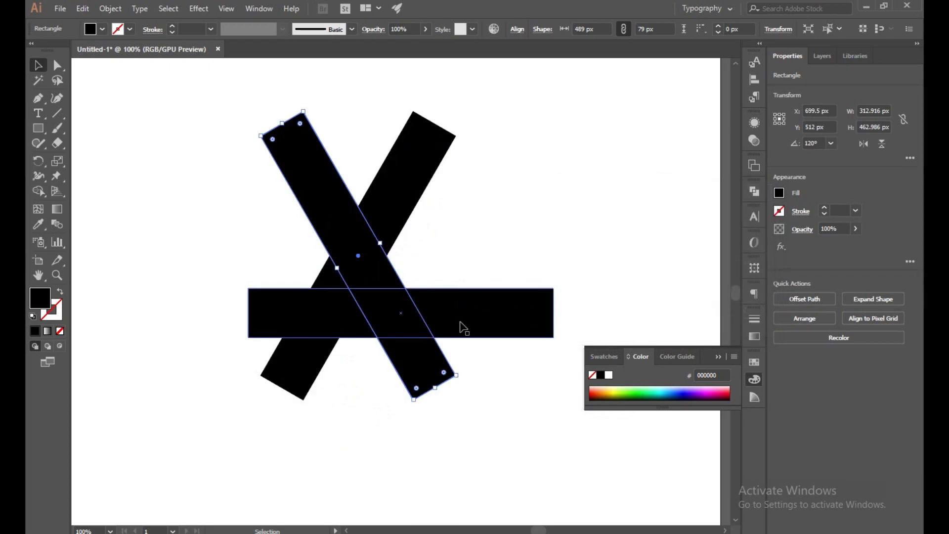
- Position the two slanted bars so they cross at the top and overlap the horizontal bar's ends, enclosing a small triangle
{"action": "left_click_drag", "start_coordinate": [414, 367], "coordinate": [515, 363]}
{"action": "left_click_drag", "start_coordinate": [299, 376], "coordinate": [303, 363]}
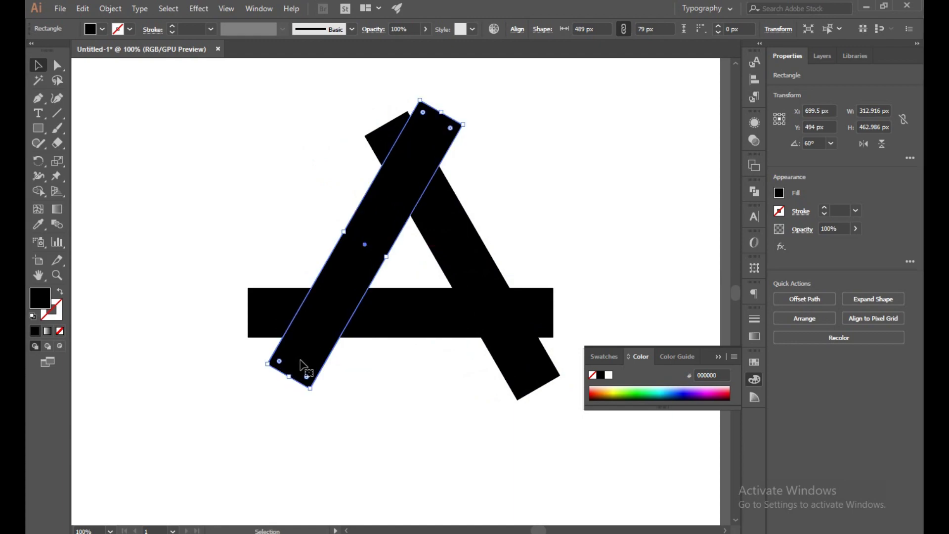
{"action": "left_click_drag", "start_coordinate": [510, 364], "coordinate": [504, 358]}
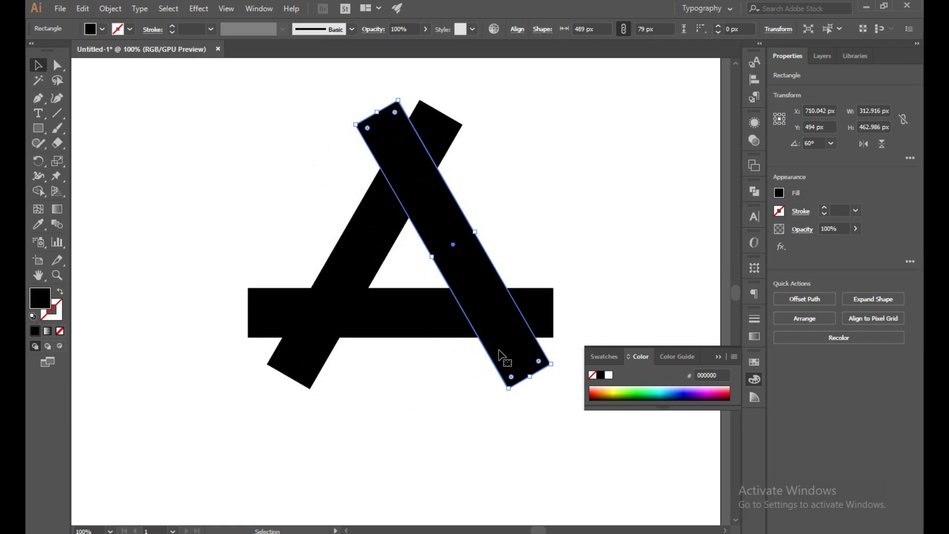
{"action": "left_click", "coordinate": [602, 232]}
{"action": "left_click", "coordinate": [718, 356]}
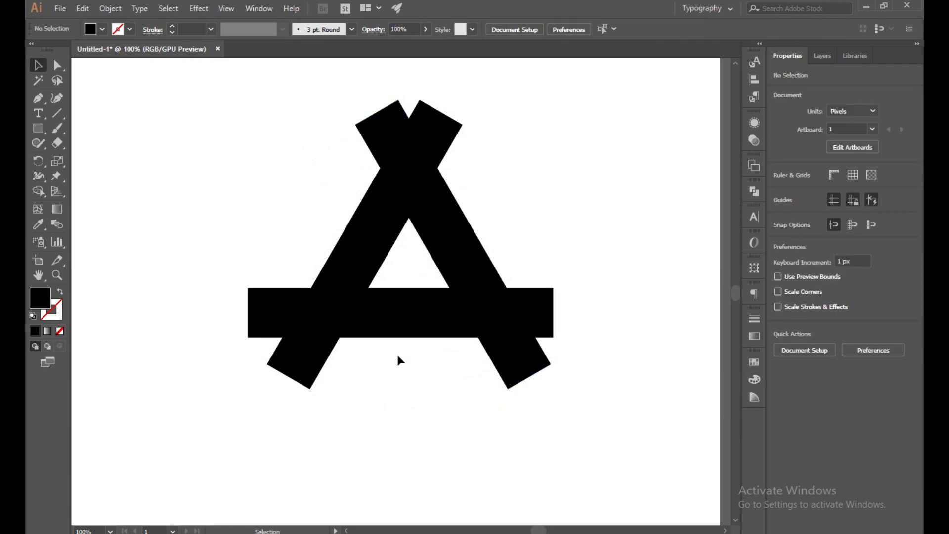
- Remove all the bar ends protruding beyond the triangle's outline with the Shape Builder tool
{"action": "left_click_drag", "start_coordinate": [173, 132], "coordinate": [583, 408]}
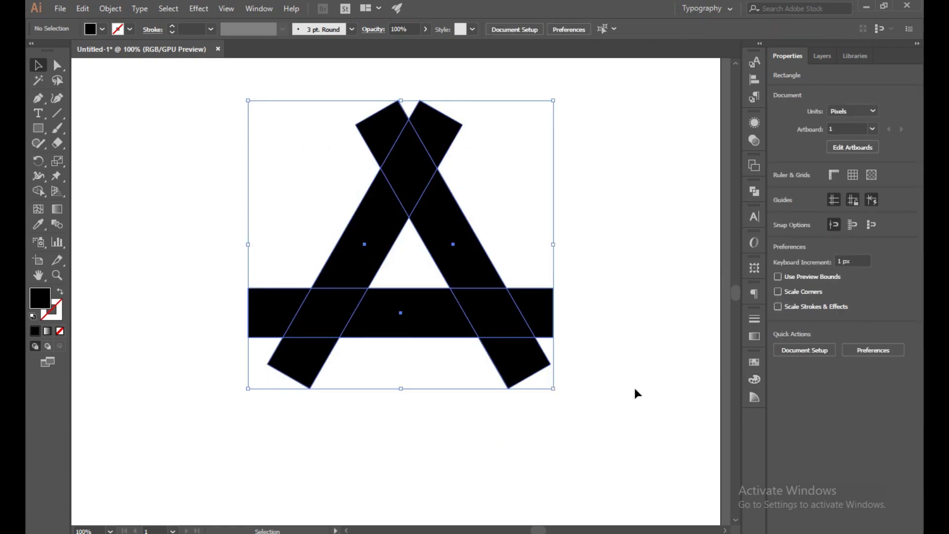
{"action": "left_click", "coordinate": [38, 195]}
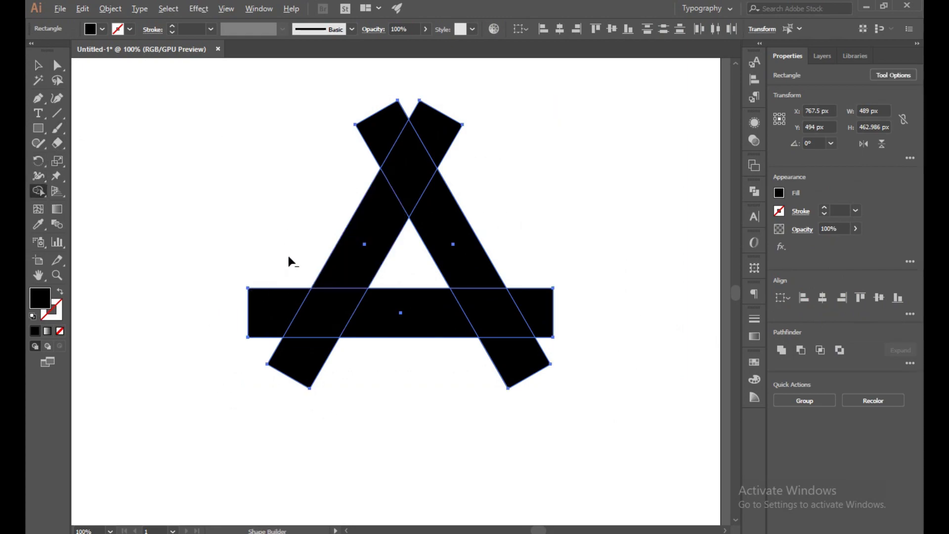
{"action": "left_click_drag", "start_coordinate": [286, 251], "coordinate": [258, 338]}
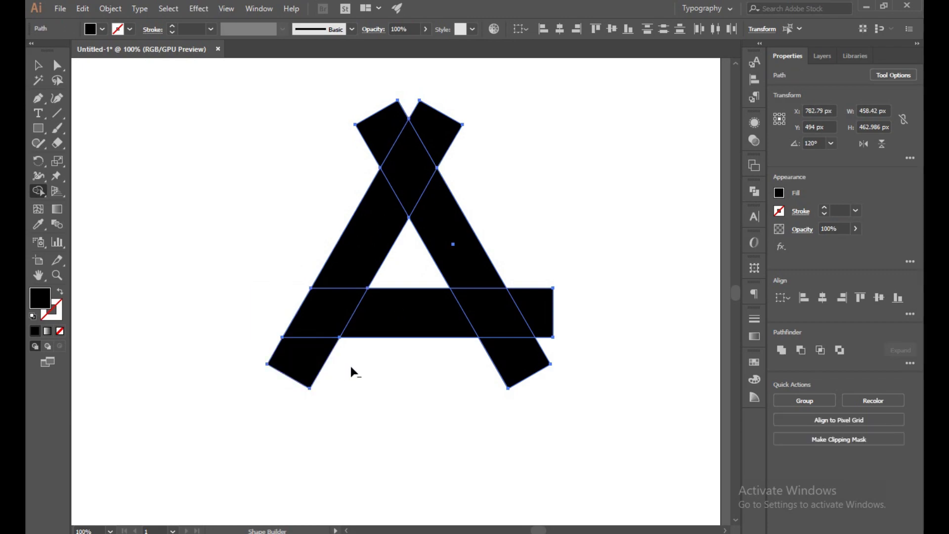
{"action": "left_click_drag", "start_coordinate": [352, 366], "coordinate": [255, 353]}
{"action": "left_click", "coordinate": [514, 363], "text": "alt"}
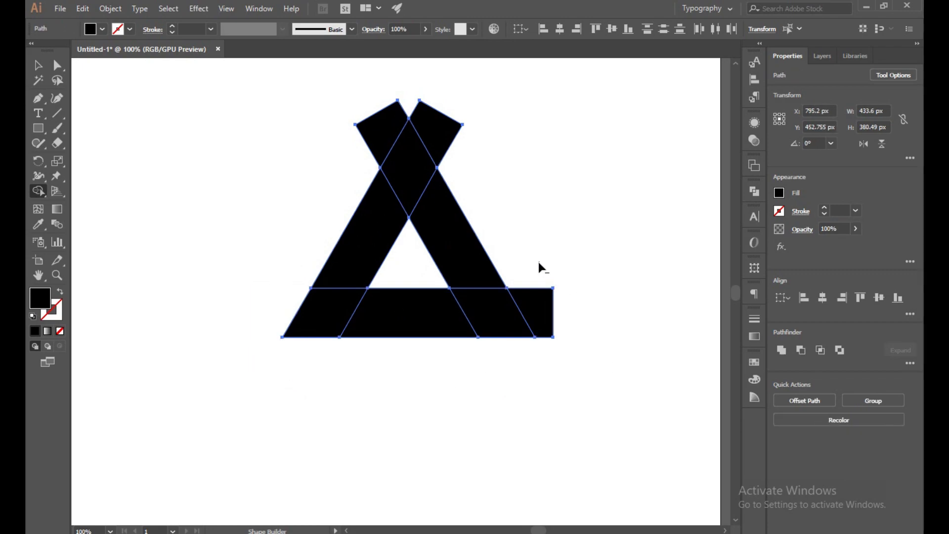
{"action": "left_click", "coordinate": [531, 312], "text": "alt"}
{"action": "left_click", "coordinate": [435, 127], "text": "alt"}
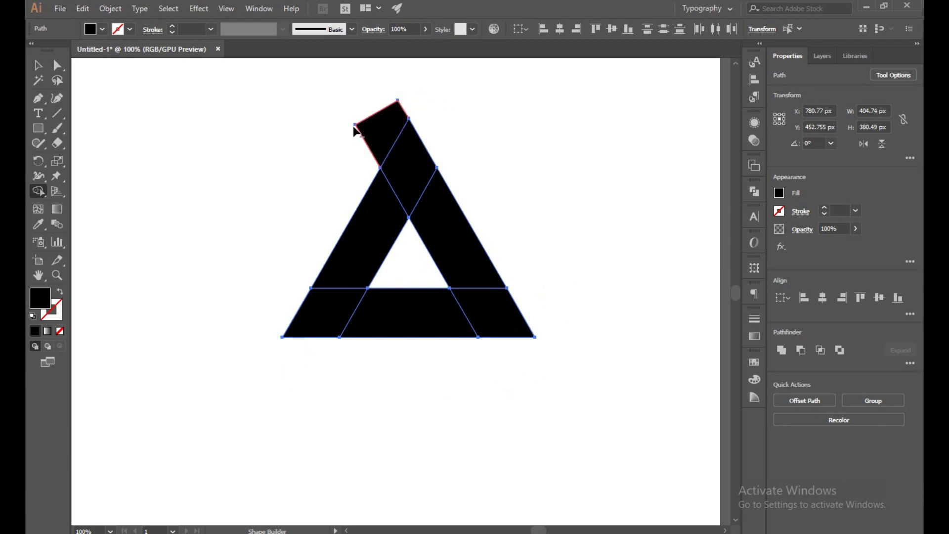
{"action": "left_click", "coordinate": [406, 113], "text": "alt"}
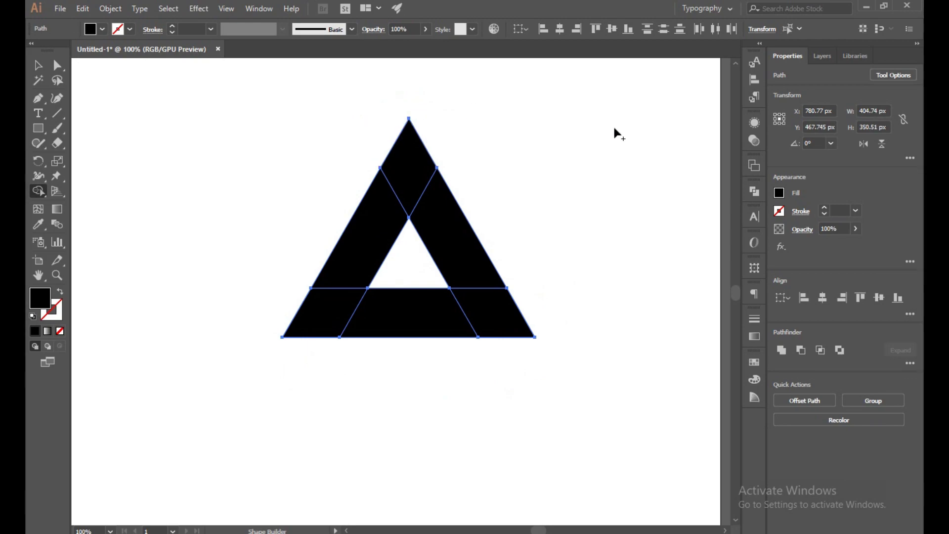
{"action": "left_click", "coordinate": [40, 66]}
{"action": "left_click", "coordinate": [226, 89]}
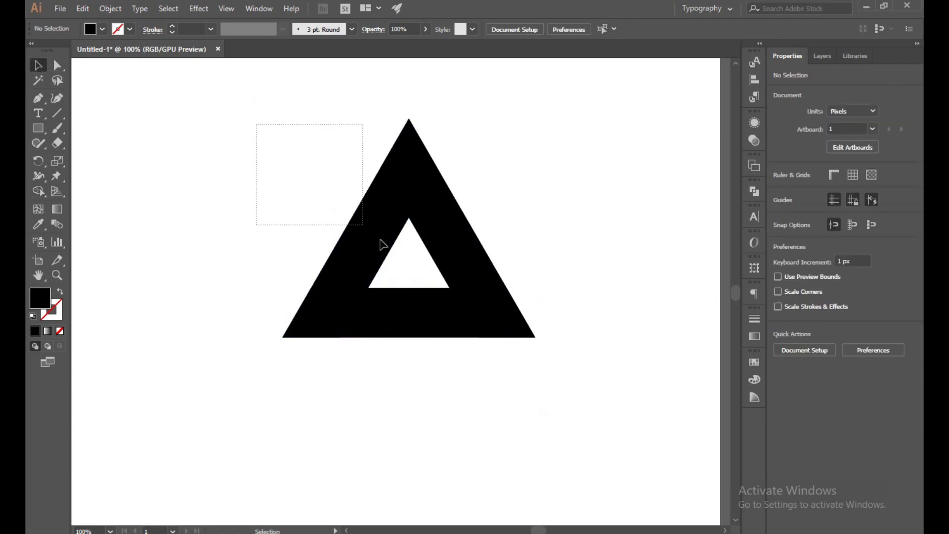
- Merge each corner piece of the triangle with one adjoining side using Shape Builder, leaving three interlocking bars
{"action": "left_click_drag", "start_coordinate": [383, 244], "coordinate": [390, 247]}
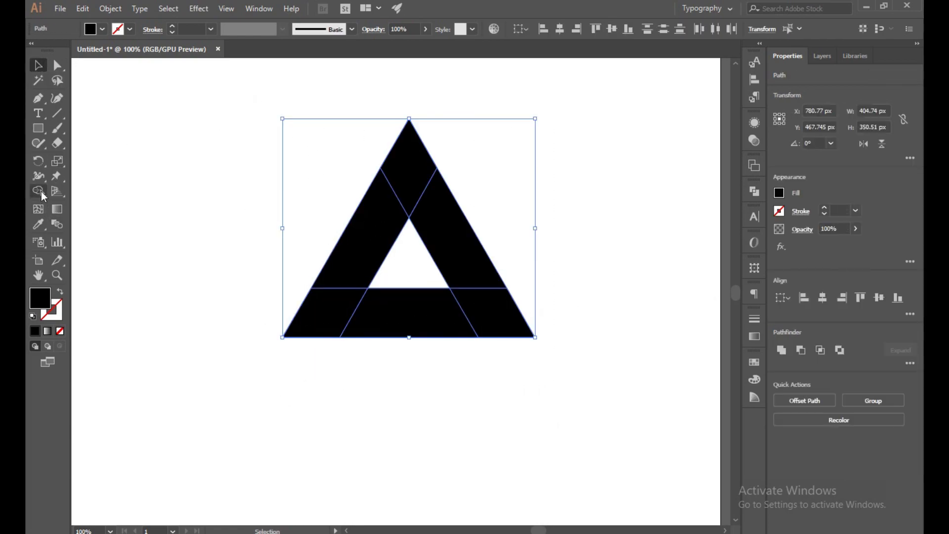
{"action": "left_click", "coordinate": [40, 191]}
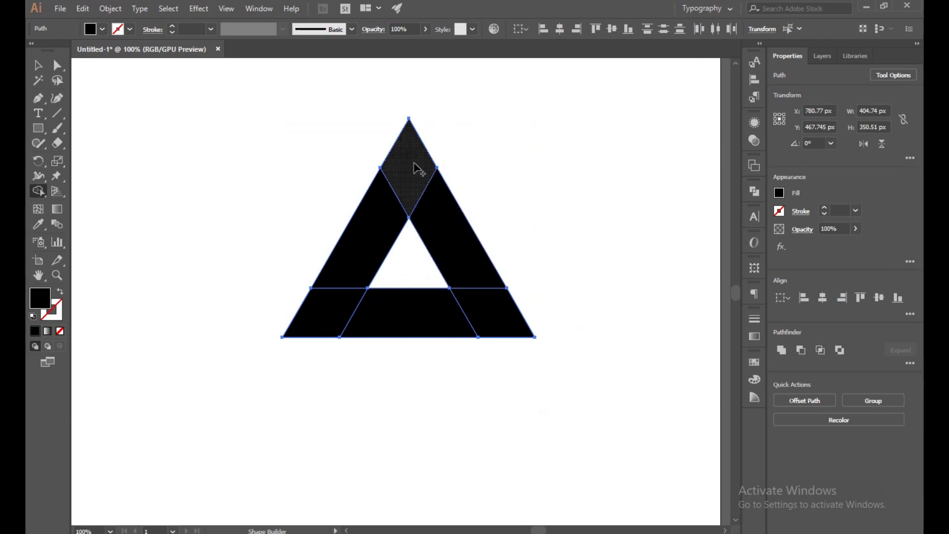
{"action": "left_click_drag", "start_coordinate": [451, 250], "coordinate": [493, 310]}
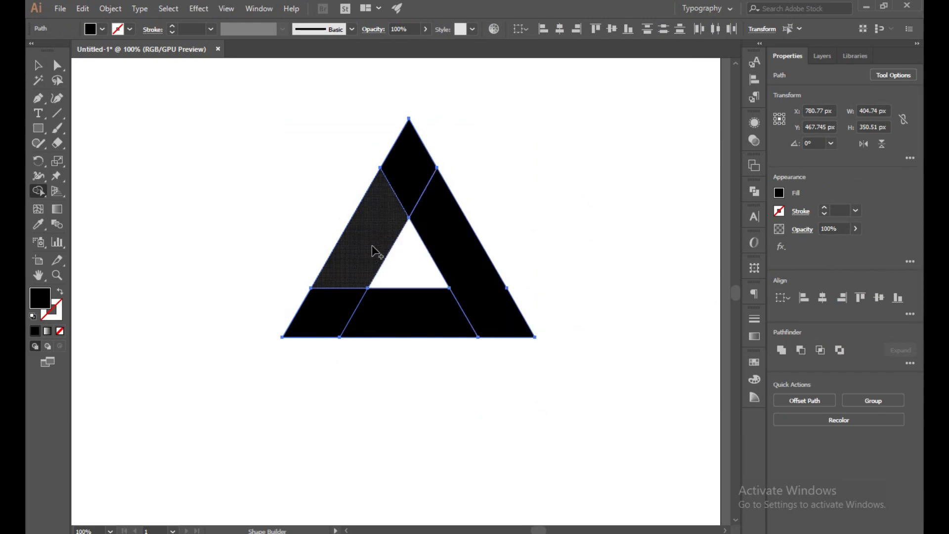
{"action": "left_click_drag", "start_coordinate": [375, 251], "coordinate": [403, 188]}
{"action": "mouse_move", "coordinate": [404, 317]}
{"action": "left_mouse_down"}
{"action": "mouse_move", "coordinate": [348, 319]}
{"action": "mouse_move", "coordinate": [372, 302]}
{"action": "left_mouse_up"}
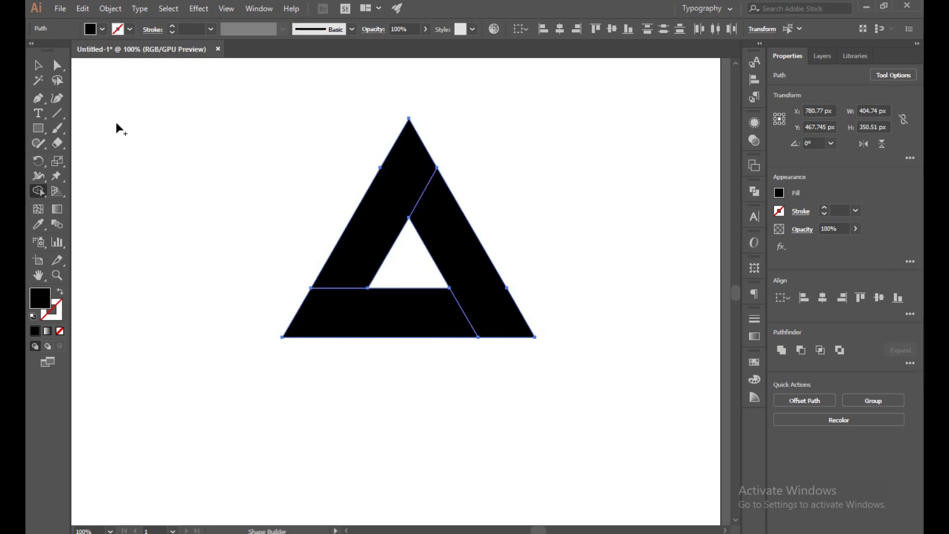
- Copy the three triangle bars and paste the duplicates in place over the originals
{"action": "left_click", "coordinate": [39, 64]}
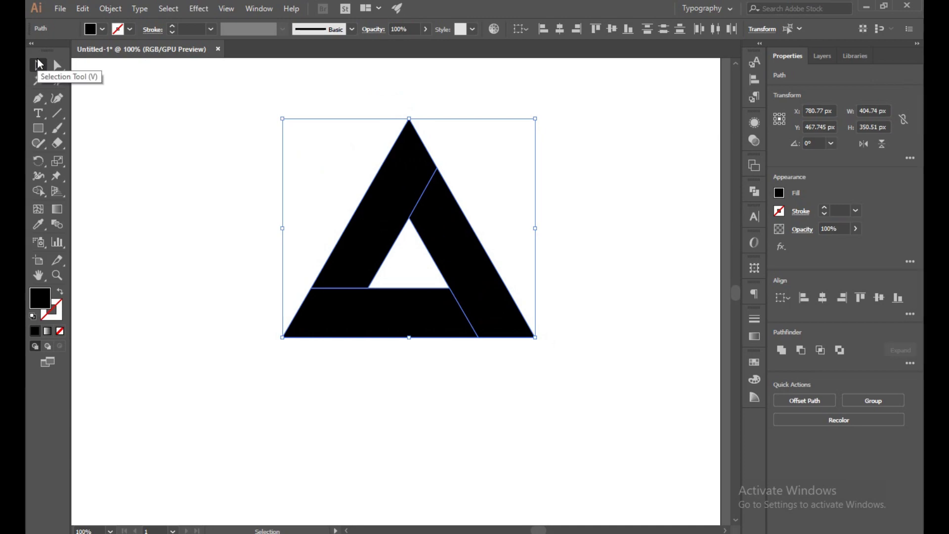
{"action": "left_click", "coordinate": [79, 10]}
{"action": "left_click", "coordinate": [102, 69]}
{"action": "left_click", "coordinate": [85, 9]}
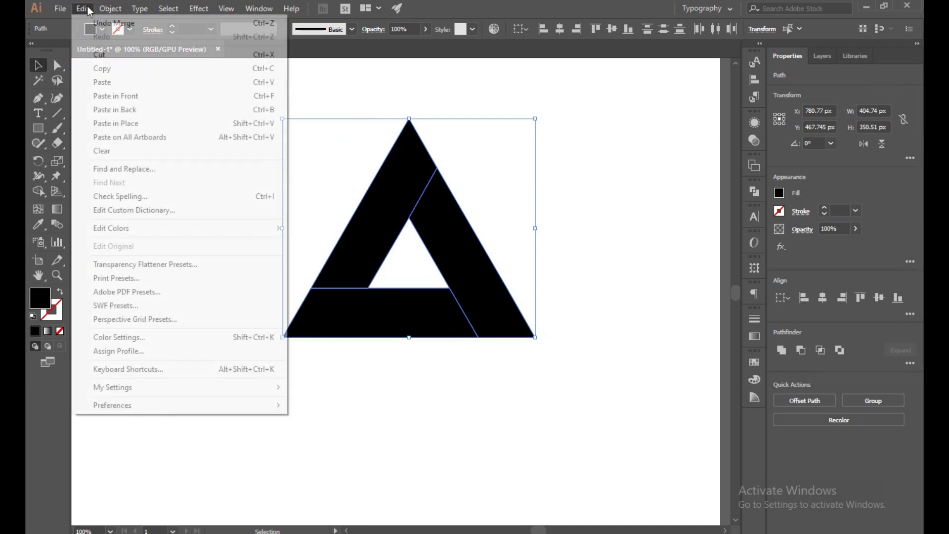
{"action": "left_click", "coordinate": [127, 123]}
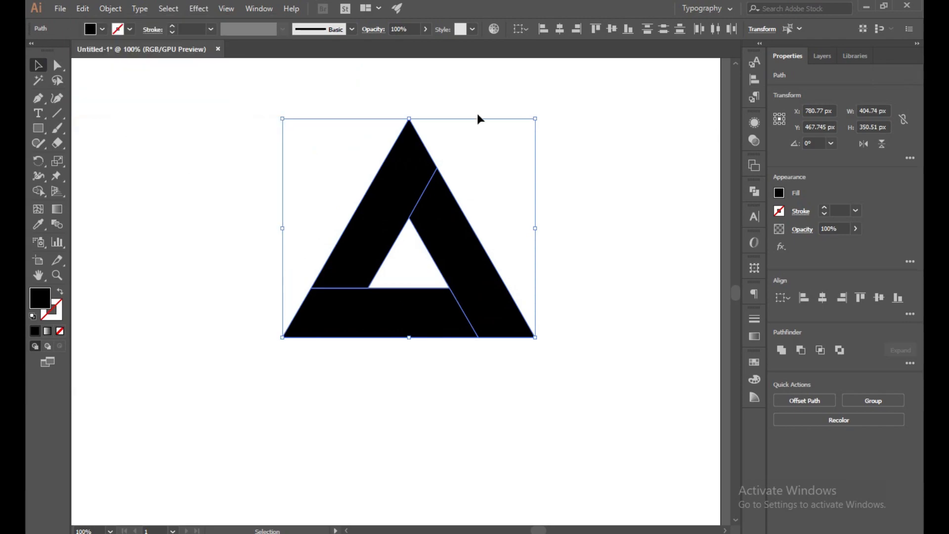
- Try to round the apex corner of the triangle's left bar to a radius of about 33.75 px
{"action": "left_click", "coordinate": [58, 65]}
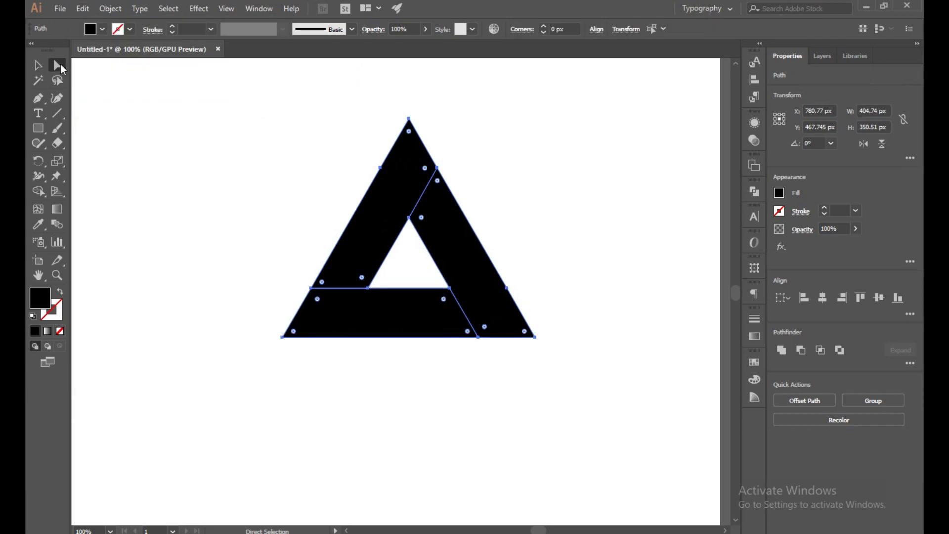
{"action": "left_click", "coordinate": [167, 85]}
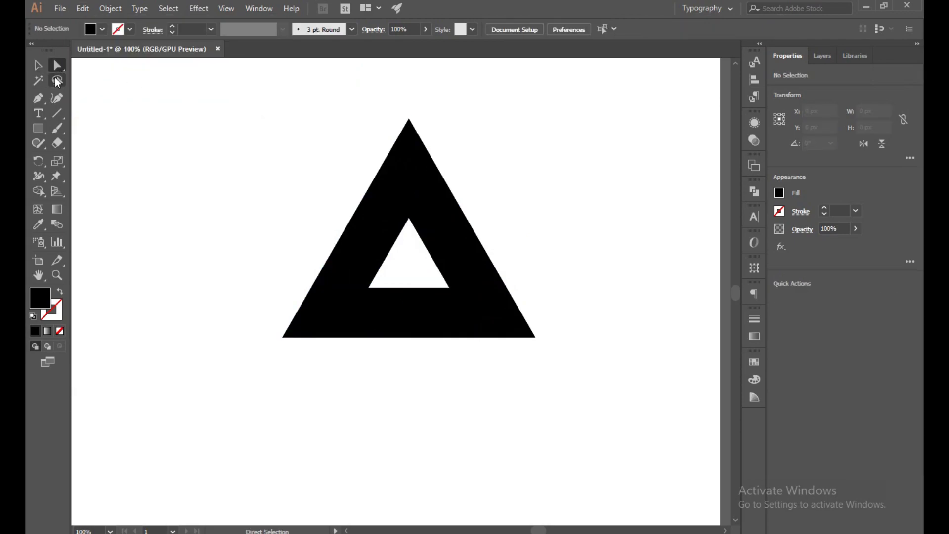
{"action": "left_click", "coordinate": [410, 137]}
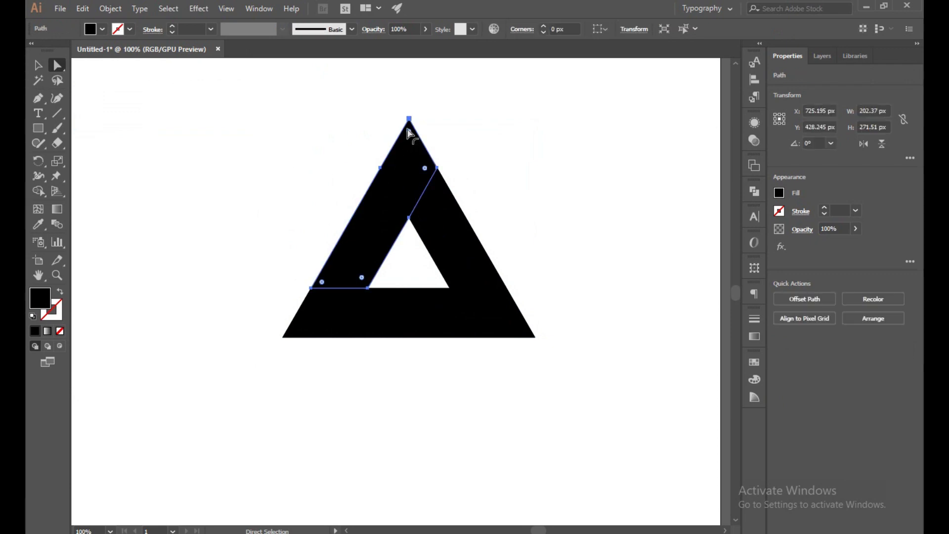
{"action": "left_click_drag", "start_coordinate": [411, 136], "coordinate": [411, 169]}
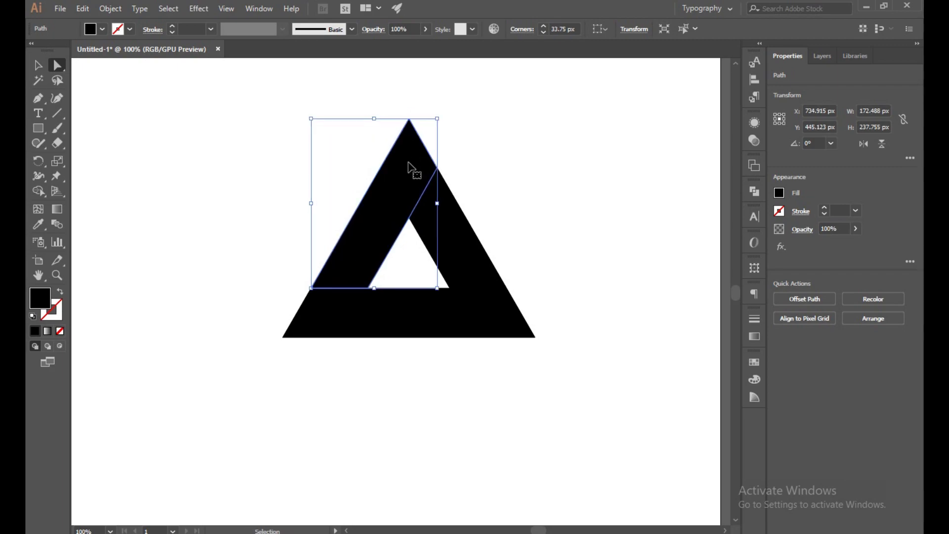
{"action": "key", "text": "ctrl+z"}
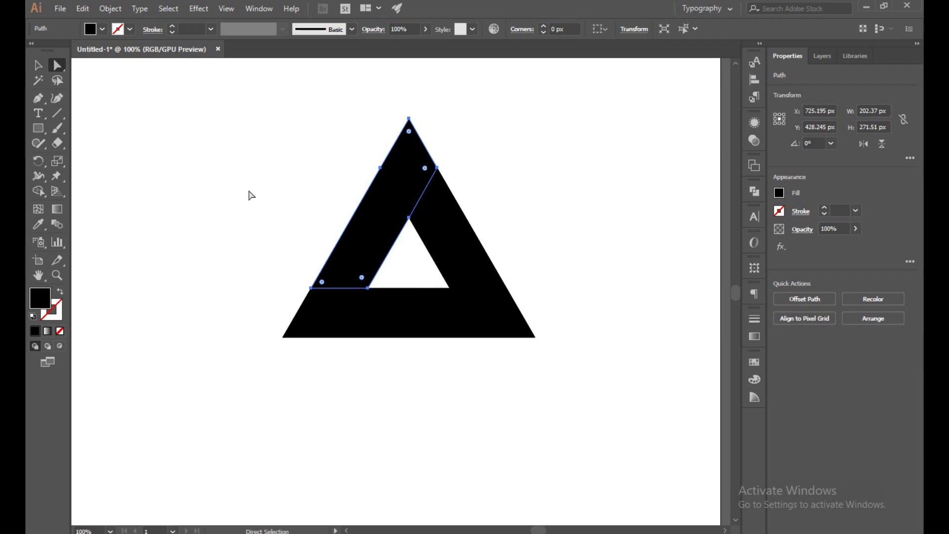
- Undo the Shape Builder corner merges, back to the triangle's separate overlapping pieces
{"action": "left_click", "coordinate": [38, 65]}
{"action": "left_click", "coordinate": [220, 129]}
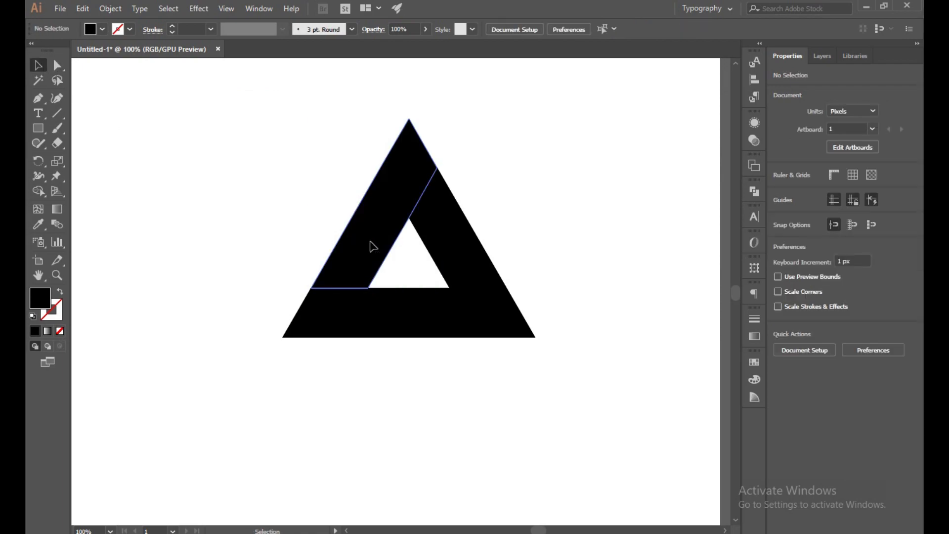
{"action": "left_click", "coordinate": [373, 247]}
{"action": "left_click", "coordinate": [462, 303]}
{"action": "left_click", "coordinate": [551, 232]}
{"action": "key", "text": "ctrl+a"}
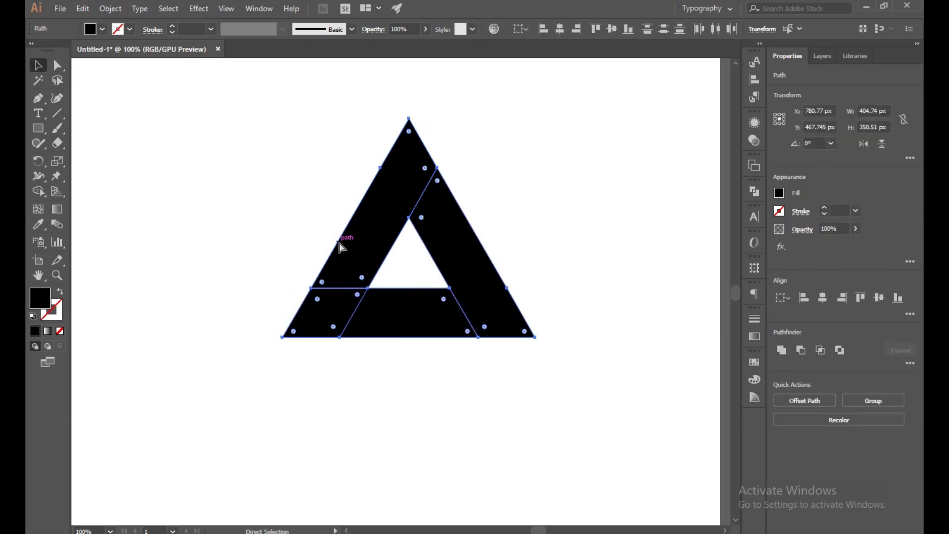
{"action": "key", "text": "v"}
{"action": "left_click", "coordinate": [257, 160]}
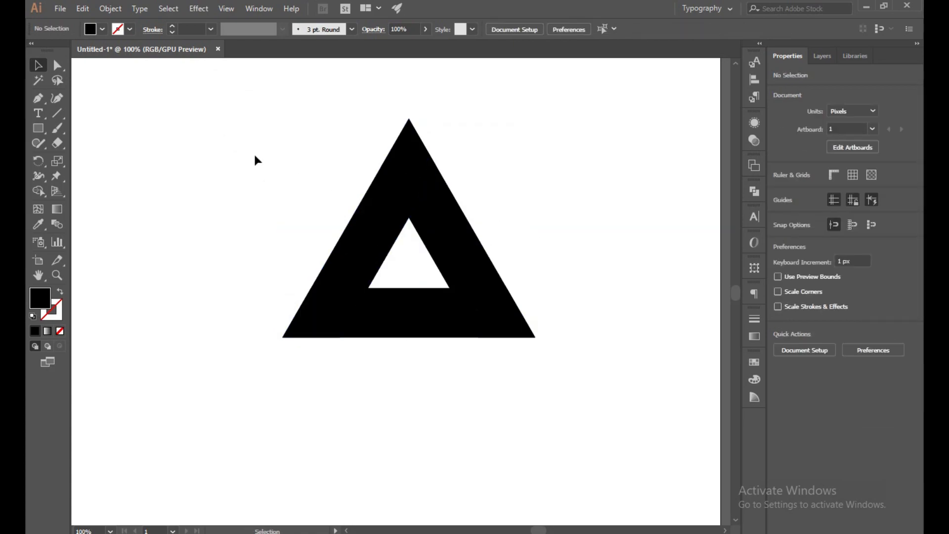
- Merge each corner piece with one adjoining side again using Shape Builder, forming three interlocking bars
{"action": "left_click_drag", "start_coordinate": [257, 160], "coordinate": [508, 352]}
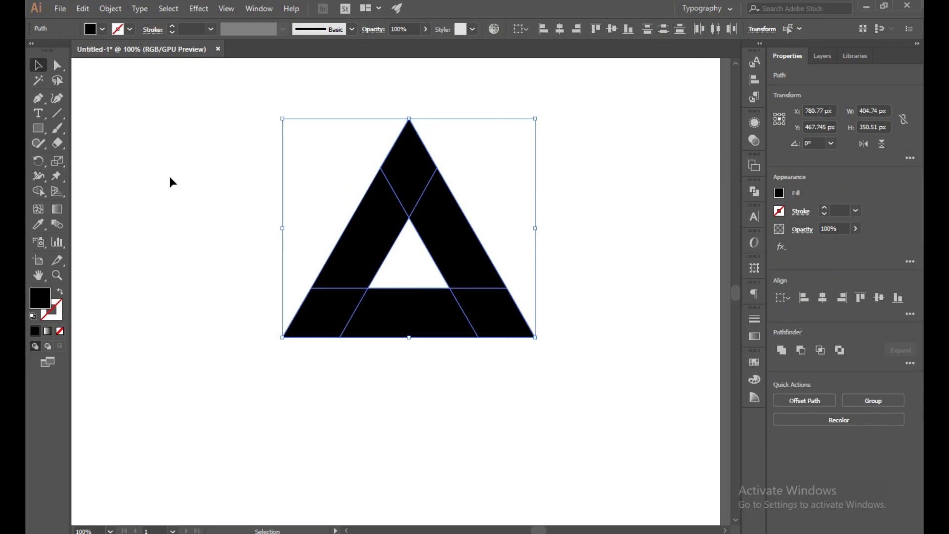
{"action": "left_click", "coordinate": [38, 192]}
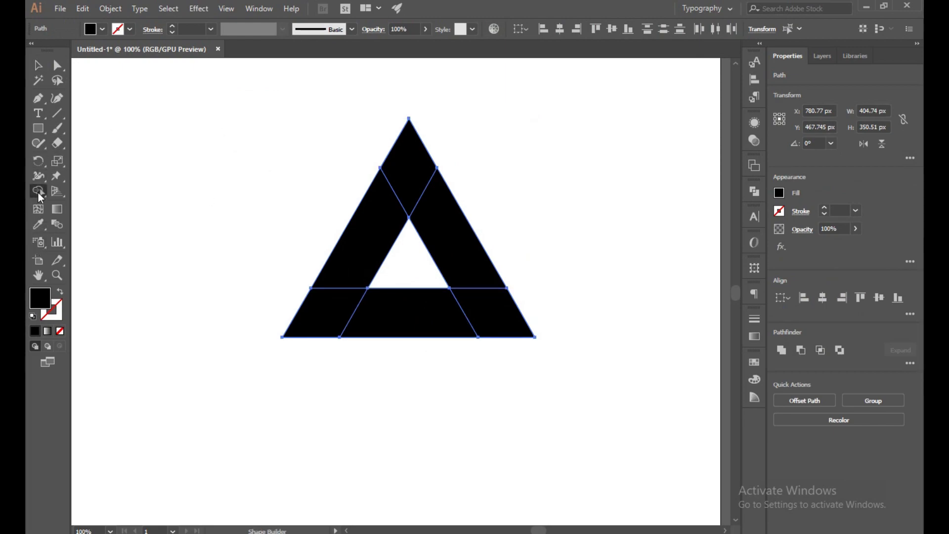
{"action": "left_click", "coordinate": [413, 173]}
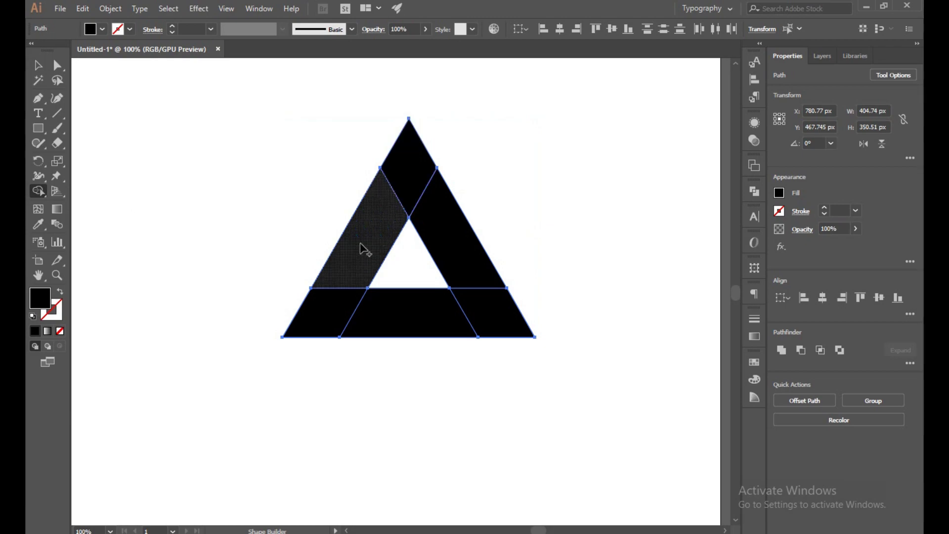
{"action": "left_click_drag", "start_coordinate": [365, 250], "coordinate": [407, 179]}
{"action": "left_click_drag", "start_coordinate": [459, 257], "coordinate": [489, 323]}
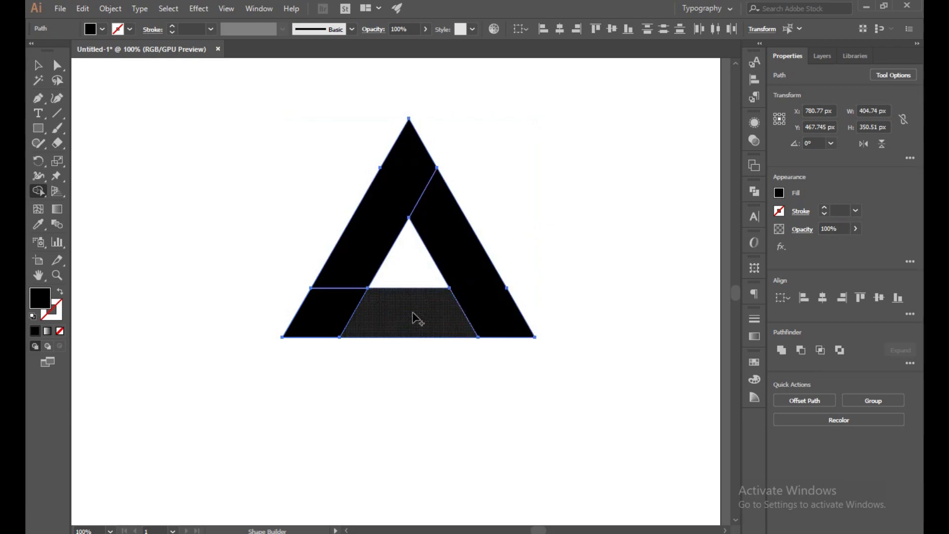
{"action": "left_click_drag", "start_coordinate": [417, 318], "coordinate": [333, 311]}
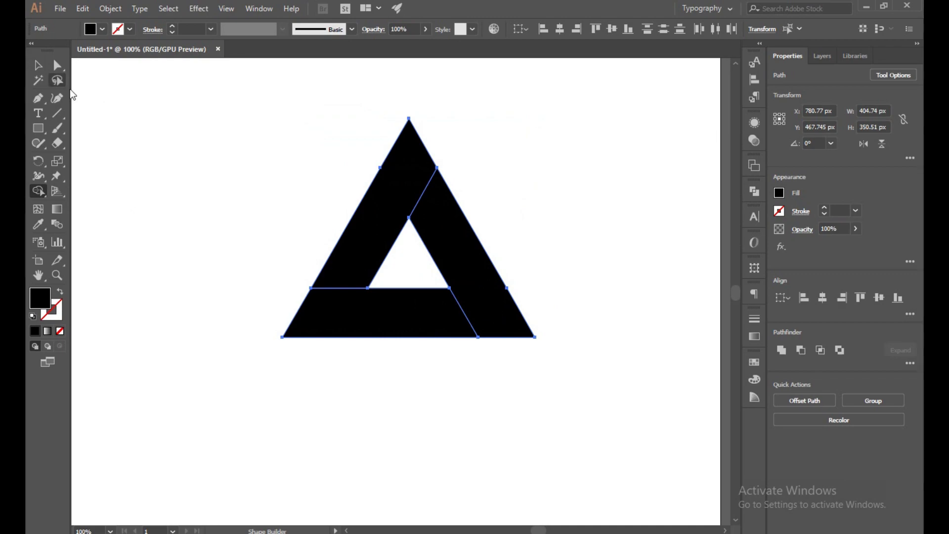
- Select the three interlocking bars and move them together about 31 px to the left
{"action": "left_click", "coordinate": [38, 65]}
{"action": "left_click", "coordinate": [304, 209]}
{"action": "left_click", "coordinate": [380, 228]}
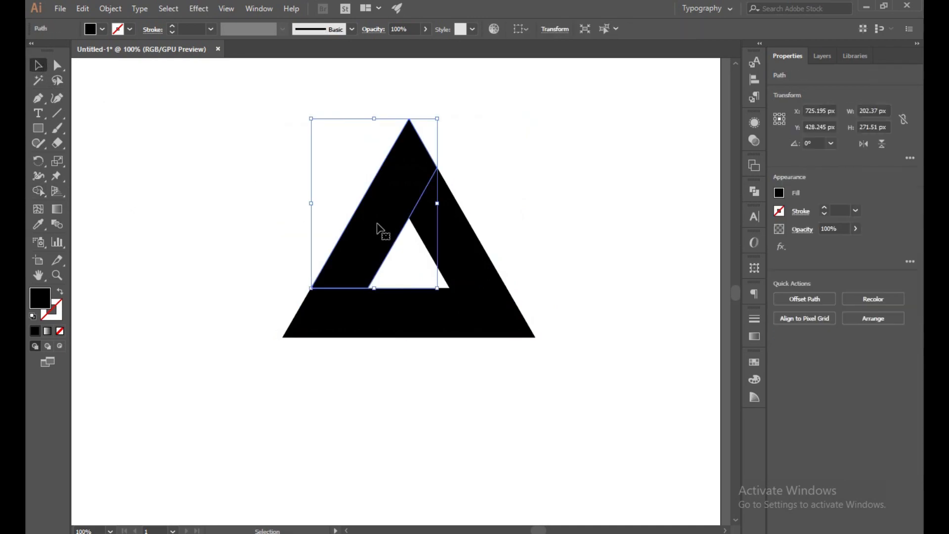
{"action": "left_click", "coordinate": [399, 333], "text": "shift"}
{"action": "left_click", "coordinate": [479, 282], "text": "shift"}
{"action": "left_click_drag", "start_coordinate": [479, 282], "coordinate": [461, 262]}
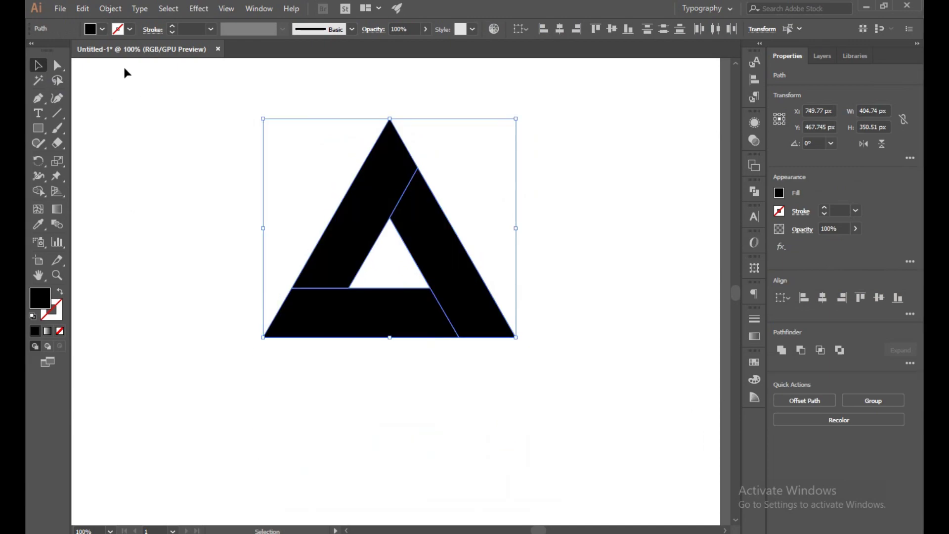
- Round the apex corner of the triangle's left bar to a radius of about 52.67 px
{"action": "left_click", "coordinate": [186, 97]}
{"action": "left_click", "coordinate": [454, 330]}
{"action": "left_click", "coordinate": [57, 65]}
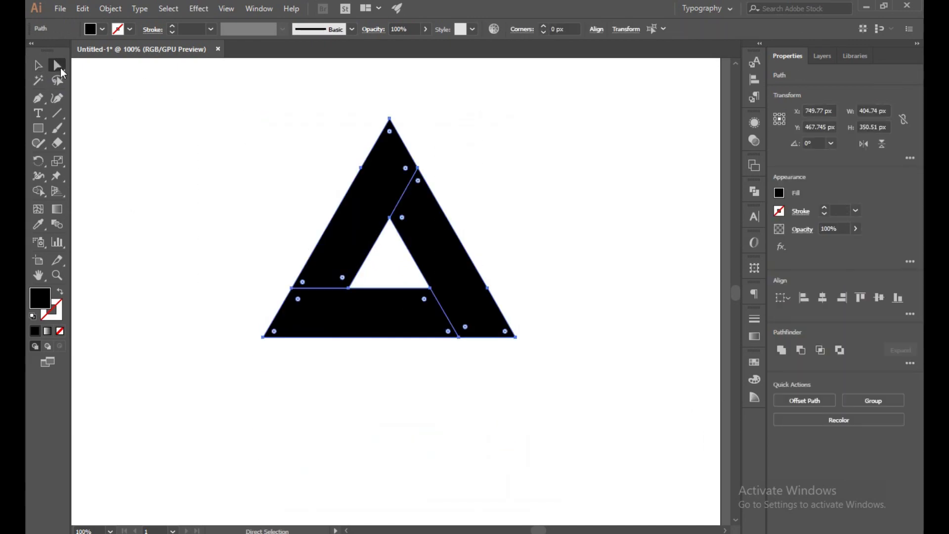
{"action": "left_click", "coordinate": [318, 132]}
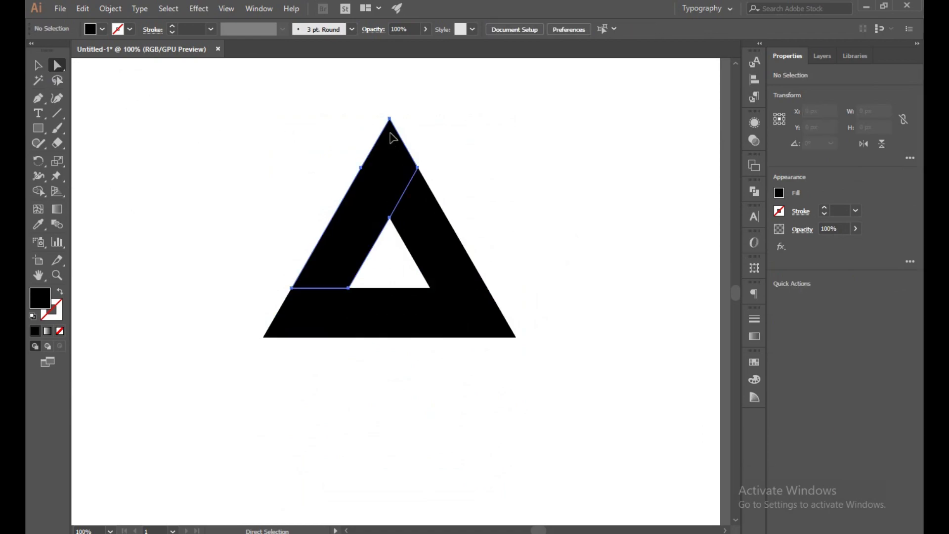
{"action": "left_click", "coordinate": [394, 139]}
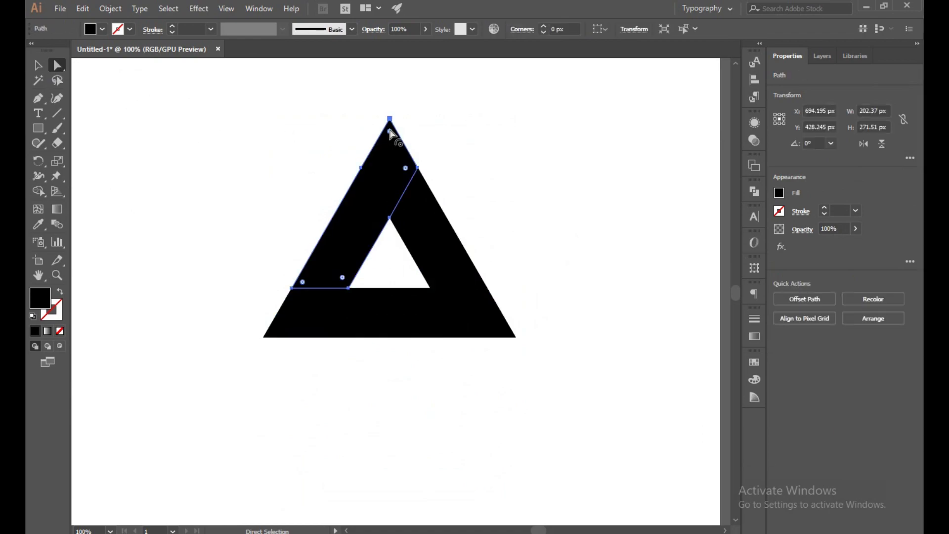
{"action": "left_click_drag", "start_coordinate": [392, 133], "coordinate": [393, 190]}
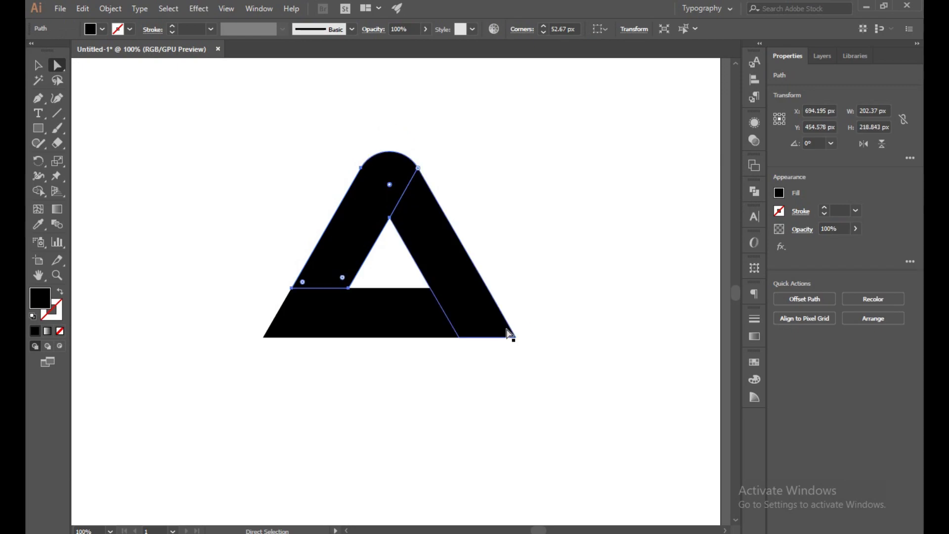
- Round the right bar's lower-right corner and the bottom bar's lower-left corner as far as they allow
{"action": "left_click", "coordinate": [508, 332]}
{"action": "left_click_drag", "start_coordinate": [509, 336], "coordinate": [378, 265]}
{"action": "left_click", "coordinate": [321, 312]}
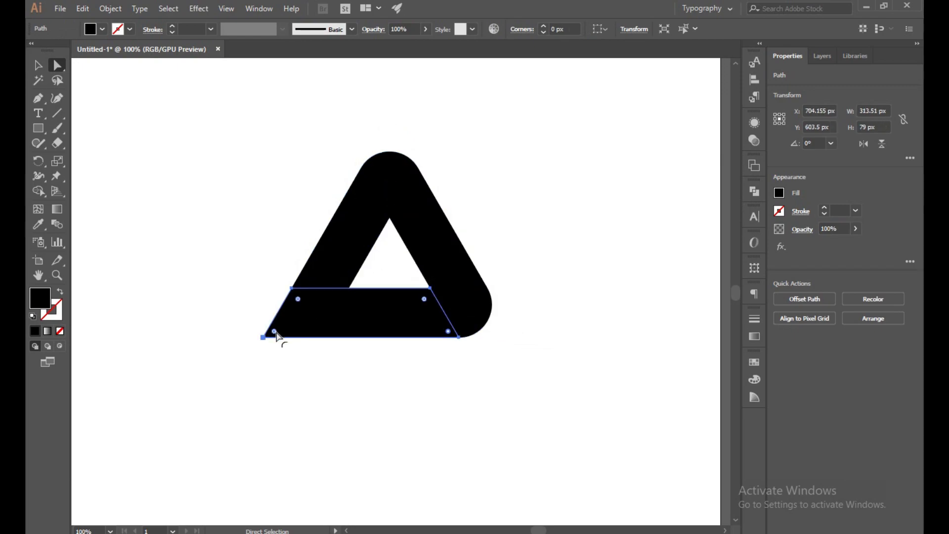
{"action": "left_click_drag", "start_coordinate": [276, 333], "coordinate": [358, 384]}
{"action": "left_click", "coordinate": [358, 384]}
{"action": "left_click", "coordinate": [263, 336]}
{"action": "left_click_drag", "start_coordinate": [281, 339], "coordinate": [383, 261]}
{"action": "left_click", "coordinate": [580, 390]}
- Move all three rounded bars by -14 px horizontally and -271.51 px vertically
{"action": "left_click_drag", "start_coordinate": [255, 143], "coordinate": [511, 377]}
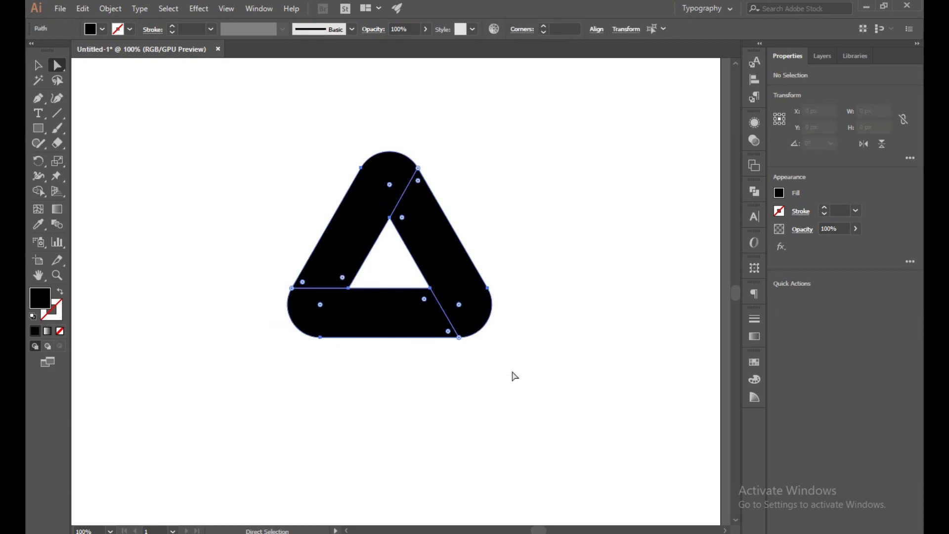
{"action": "double_click", "coordinate": [39, 67]}
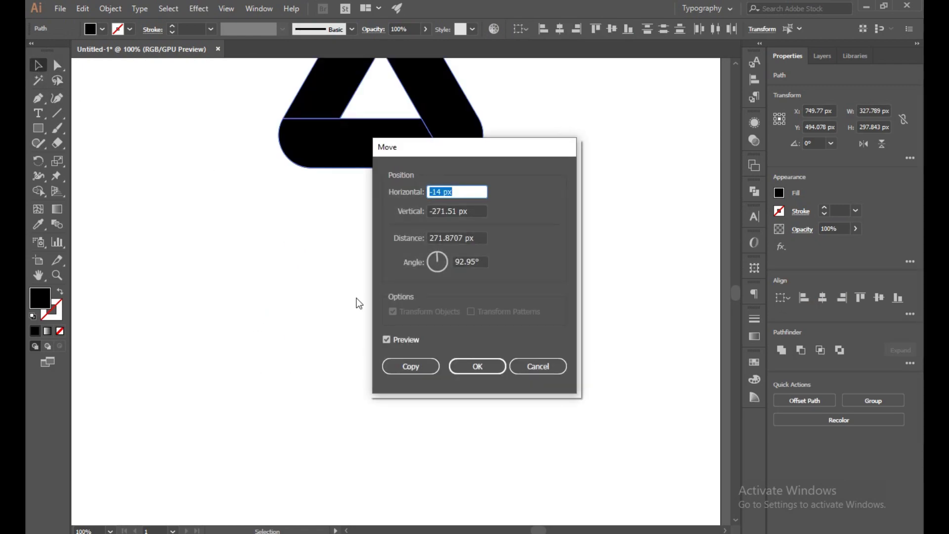
{"action": "key", "text": "Return"}
{"action": "left_click", "coordinate": [111, 9]}
{"action": "key", "text": "Escape"}
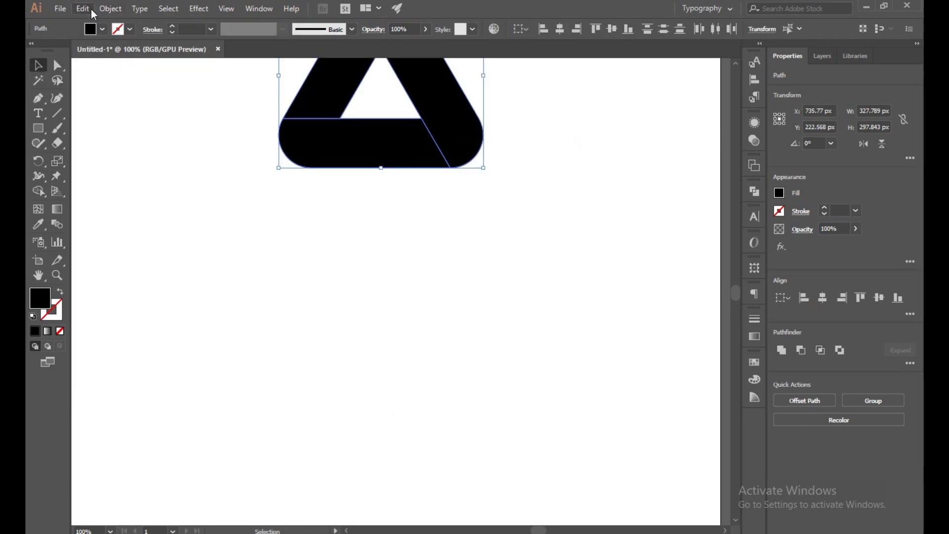
- Copy the three rounded bars and paste the duplicates in place
{"action": "left_click", "coordinate": [91, 10]}
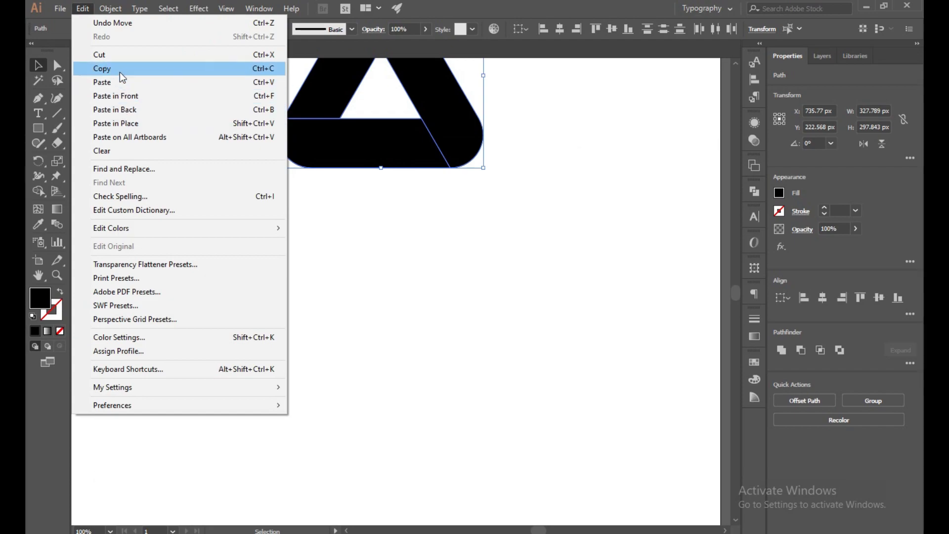
{"action": "left_click", "coordinate": [120, 69]}
{"action": "left_click", "coordinate": [84, 9]}
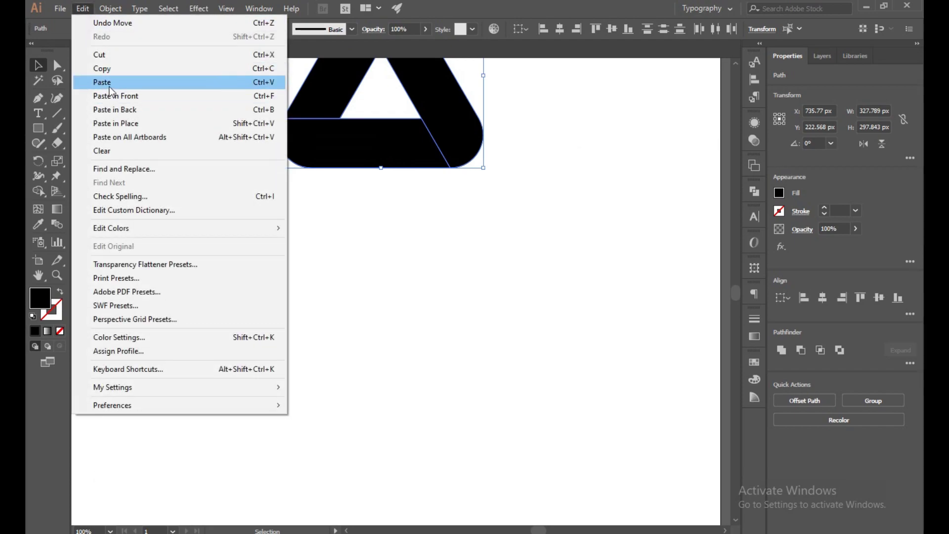
{"action": "left_click", "coordinate": [113, 123]}
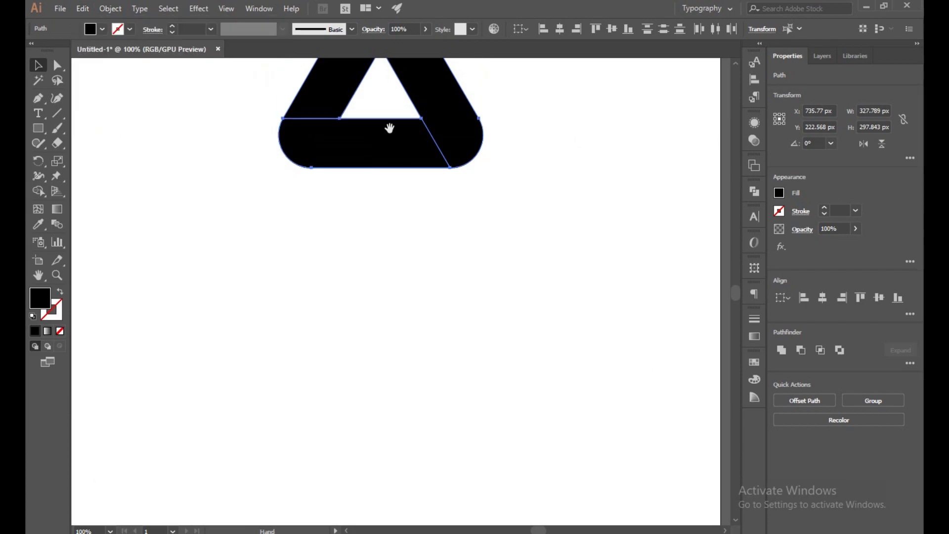
- Move the pasted set of bars straight down about 221 px, away from the originals
{"action": "left_click_drag", "start_coordinate": [389, 128], "coordinate": [400, 290]}
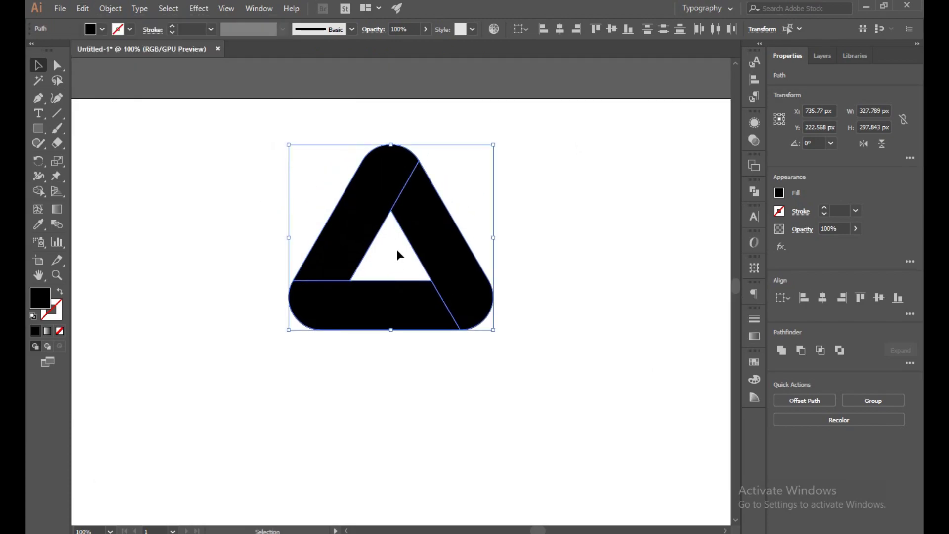
{"action": "left_click", "coordinate": [399, 255]}
{"action": "left_click", "coordinate": [451, 328]}
{"action": "left_click_drag", "start_coordinate": [386, 326], "coordinate": [386, 436]}
{"action": "scroll", "coordinate": [551, 436], "scroll_direction": "down", "scroll_amount": 3}
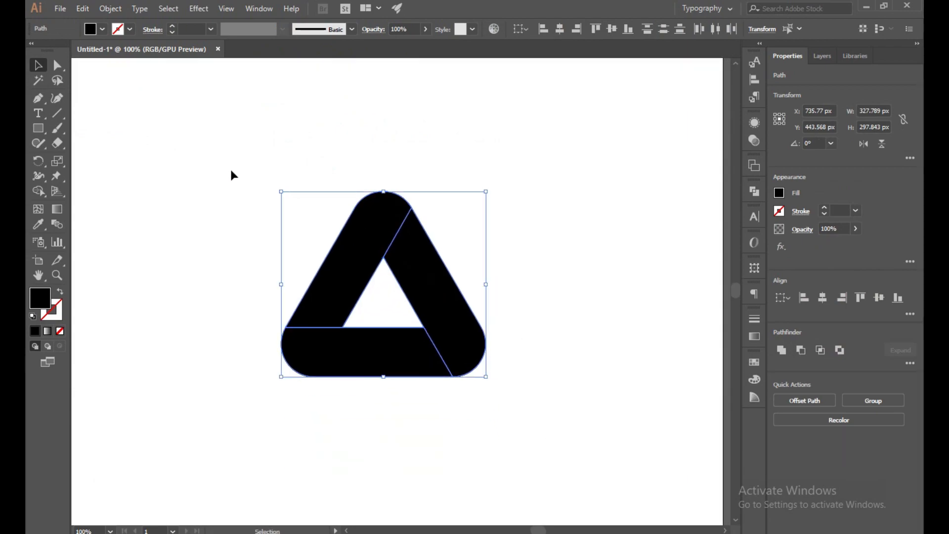
- Round the sharp outer corner at the unrounded end of each of the three bars to about 52.67 px
{"action": "left_click_drag", "start_coordinate": [130, 110], "coordinate": [485, 372]}
{"action": "left_click", "coordinate": [45, 194]}
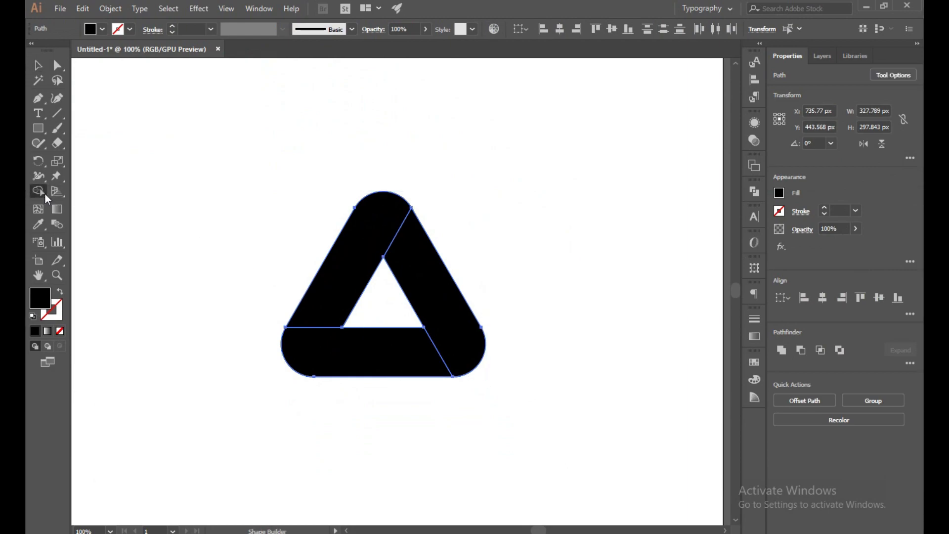
{"action": "left_click", "coordinate": [59, 66]}
{"action": "left_click", "coordinate": [131, 89]}
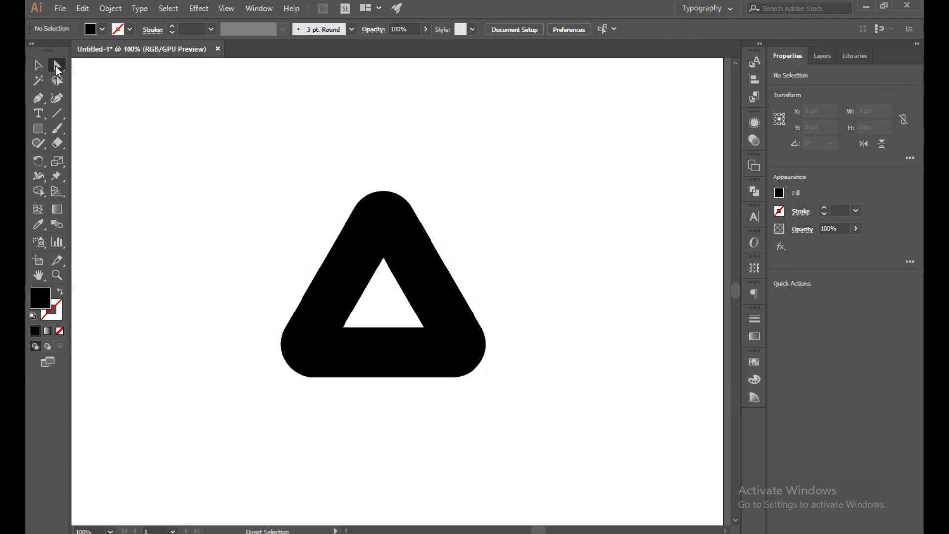
{"action": "left_click_drag", "start_coordinate": [246, 139], "coordinate": [450, 373]}
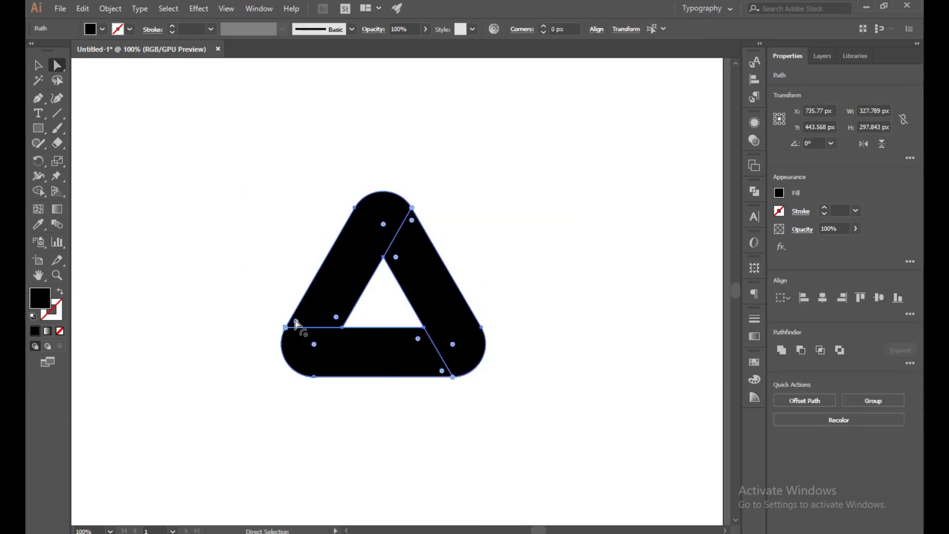
{"action": "left_click_drag", "start_coordinate": [297, 324], "coordinate": [347, 255]}
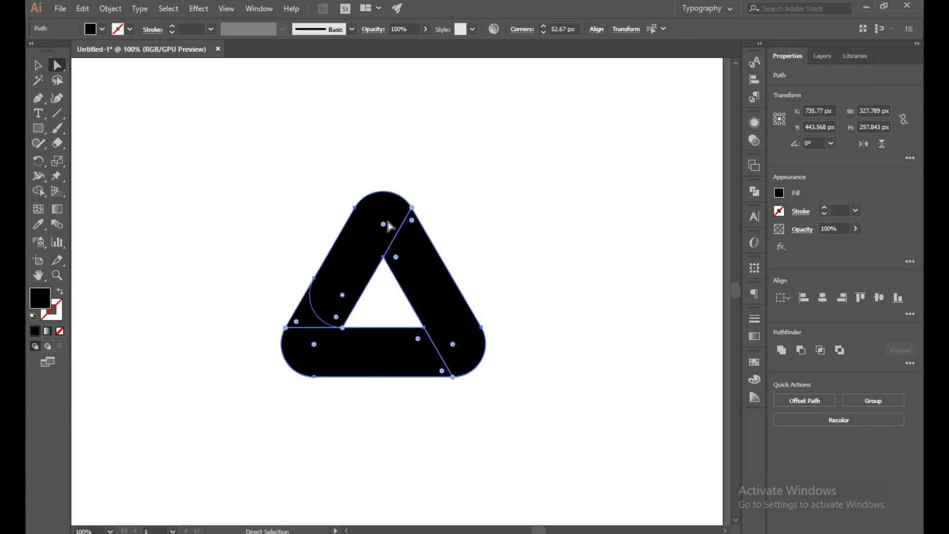
{"action": "left_click_drag", "start_coordinate": [412, 219], "coordinate": [442, 327]}
{"action": "left_click_drag", "start_coordinate": [443, 371], "coordinate": [307, 324]}
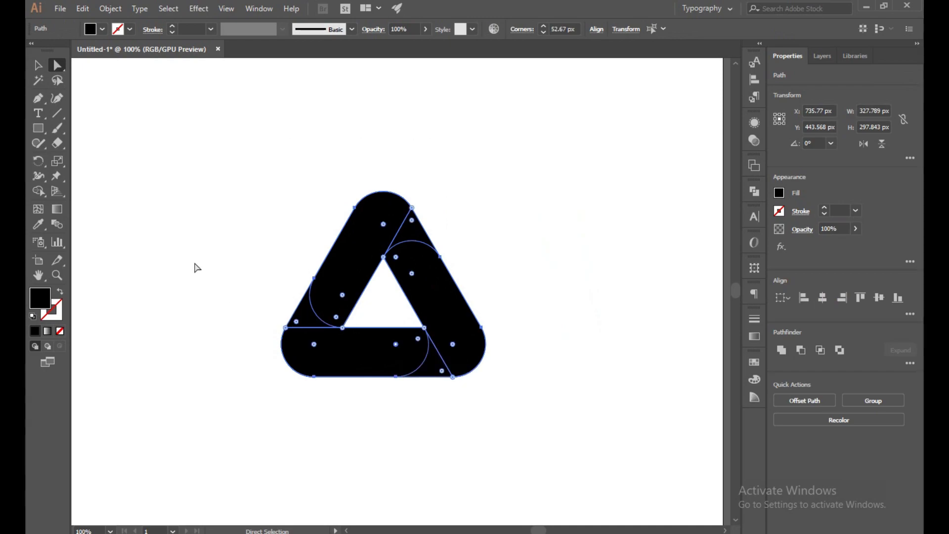
- Merge the wedge beside each newly rounded bar end into the adjoining bar with the Shape Builder tool
{"action": "left_click", "coordinate": [36, 66]}
{"action": "left_click_drag", "start_coordinate": [143, 104], "coordinate": [527, 405]}
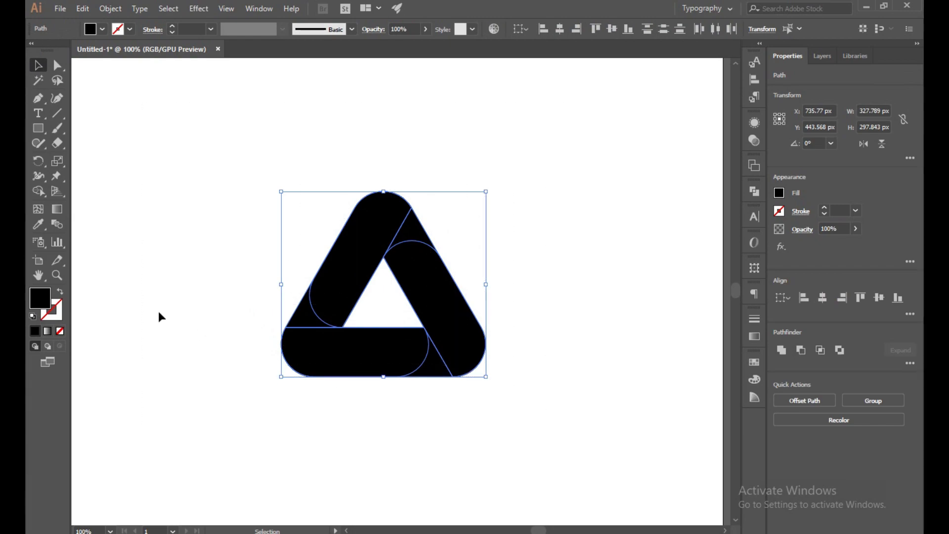
{"action": "left_click", "coordinate": [38, 192]}
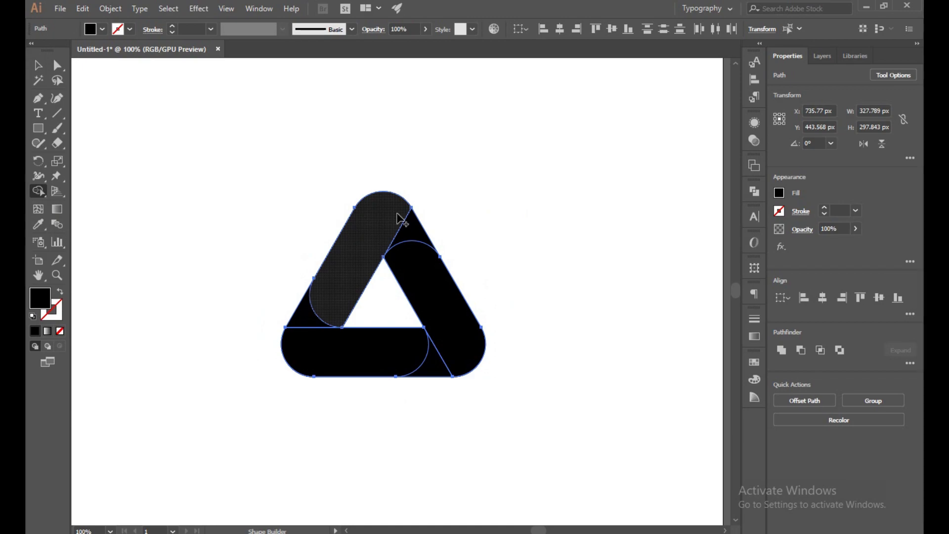
{"action": "left_click_drag", "start_coordinate": [396, 213], "coordinate": [417, 233]}
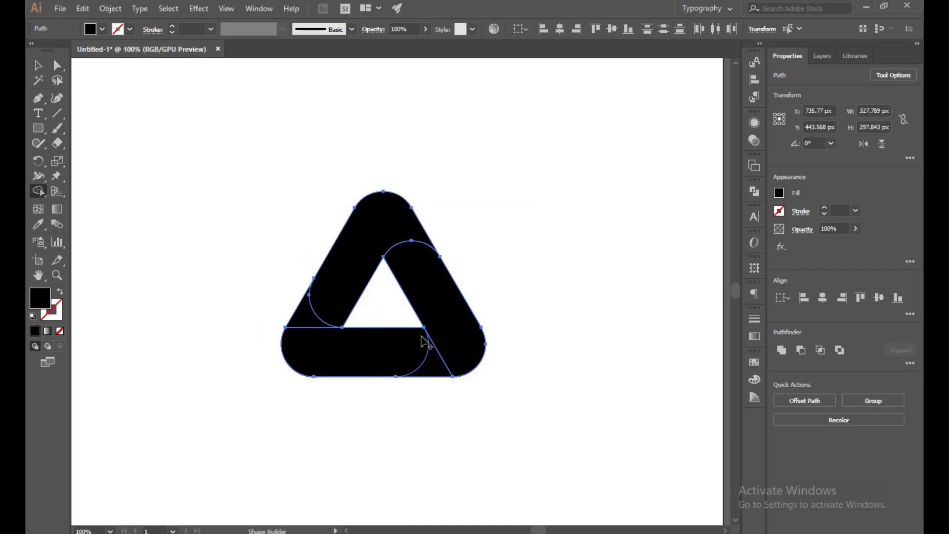
{"action": "left_click_drag", "start_coordinate": [463, 346], "coordinate": [438, 374]}
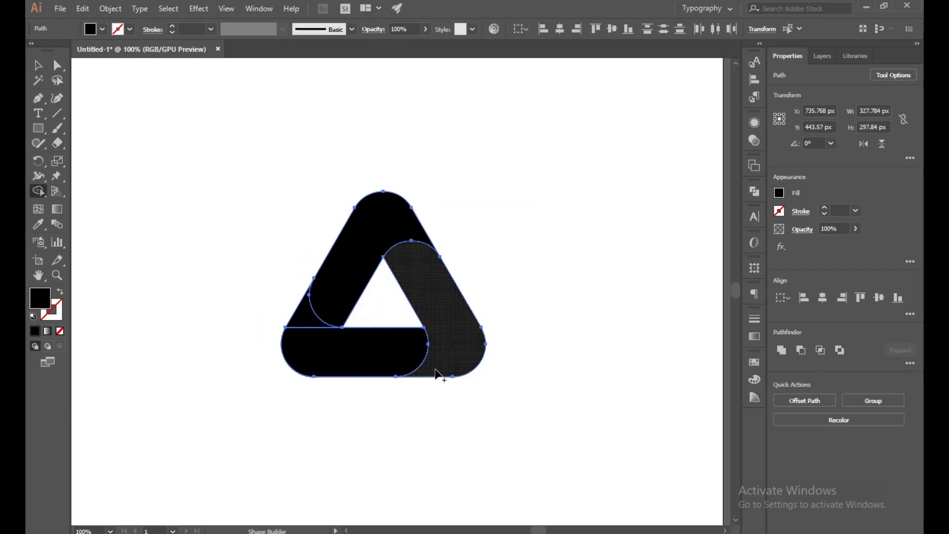
{"action": "mouse_move", "coordinate": [310, 350]}
{"action": "left_mouse_down"}
{"action": "mouse_move", "coordinate": [307, 328]}
{"action": "mouse_move", "coordinate": [290, 329]}
{"action": "left_mouse_up"}
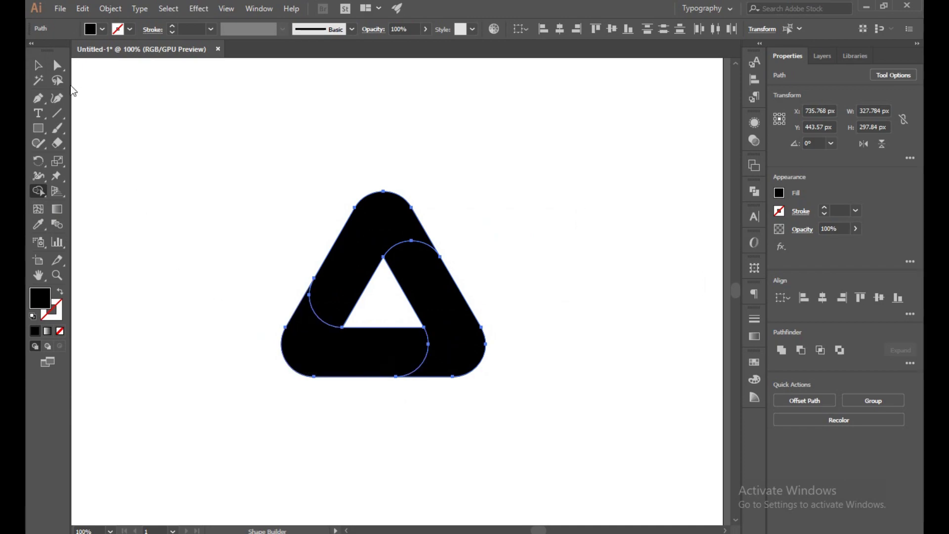
- Fill all three black bars of the triangle with the default white-to-black linear gradient
{"action": "left_click", "coordinate": [38, 65]}
{"action": "left_click", "coordinate": [273, 133]}
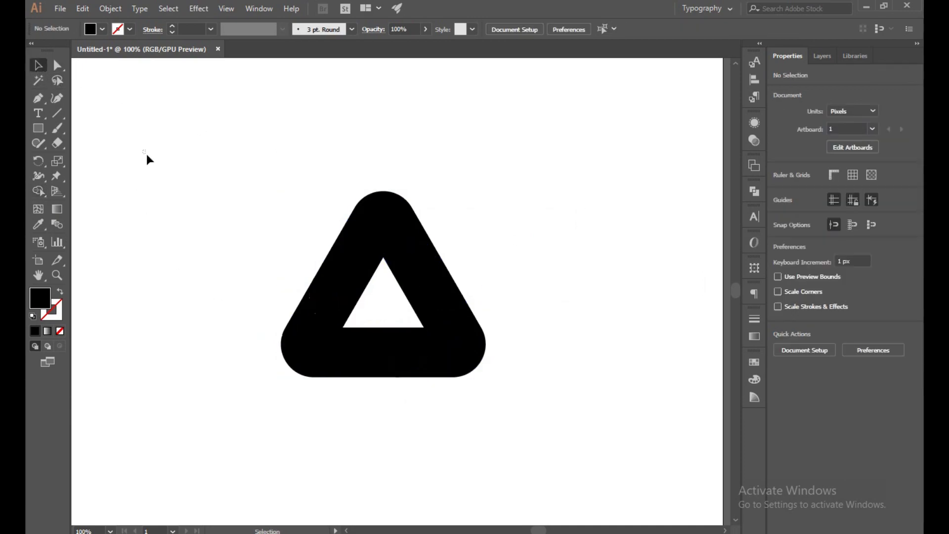
{"action": "left_click_drag", "start_coordinate": [147, 154], "coordinate": [595, 390]}
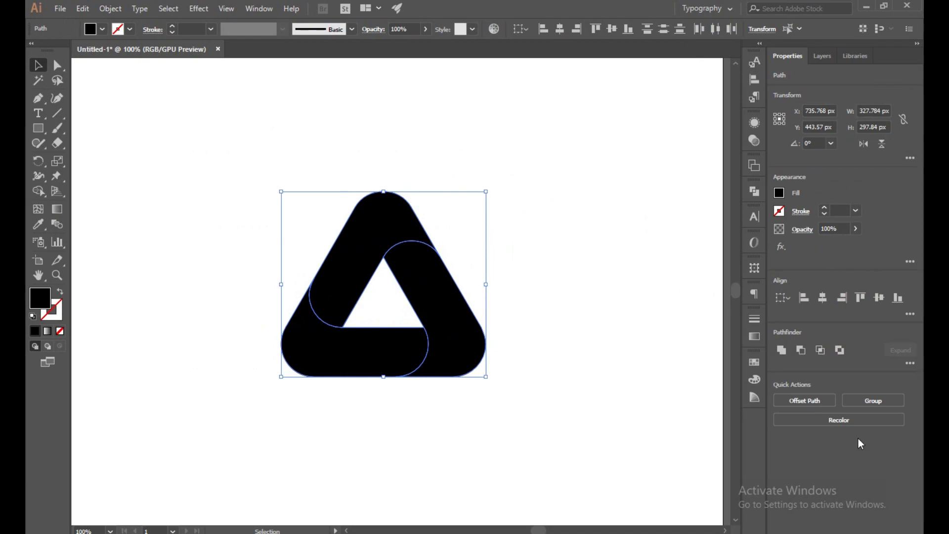
{"action": "left_click", "coordinate": [755, 337]}
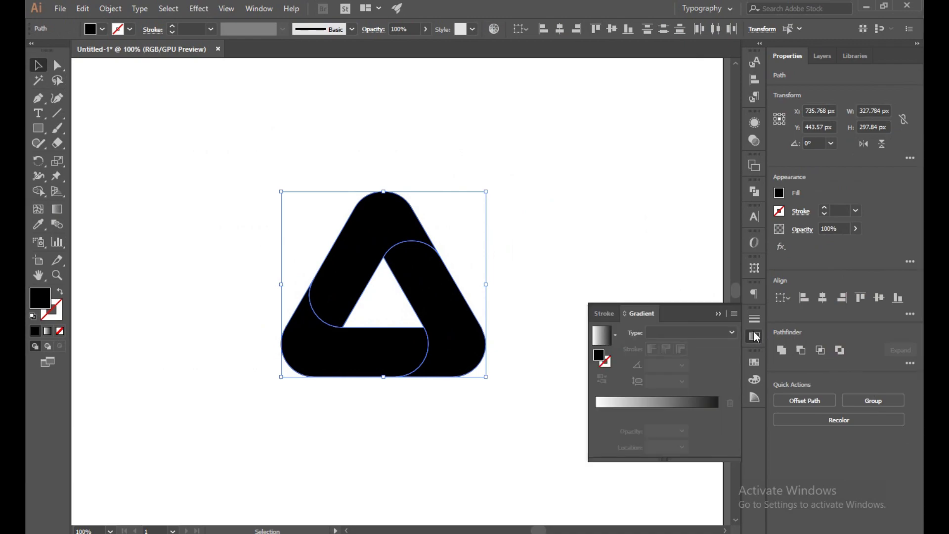
{"action": "left_click", "coordinate": [603, 337]}
{"action": "left_click", "coordinate": [695, 332]}
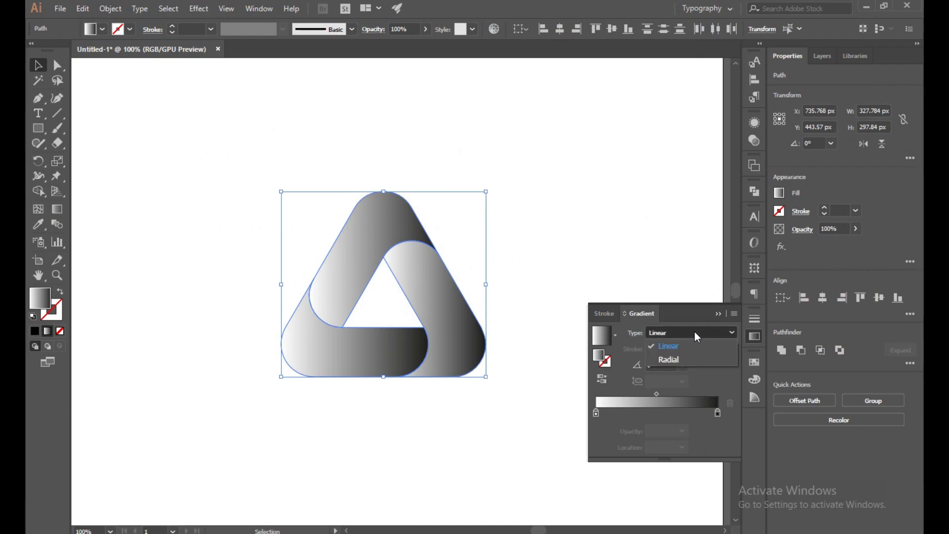
{"action": "left_click", "coordinate": [681, 345]}
{"action": "left_click", "coordinate": [622, 218]}
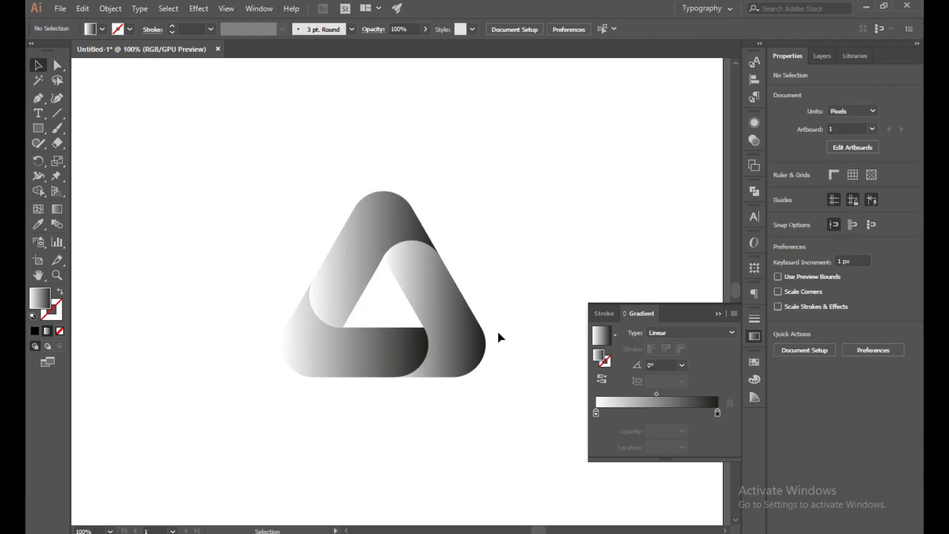
- Recolor the right bar's gradient to run from yellow at the start to light green at the end
{"action": "left_click", "coordinate": [458, 322]}
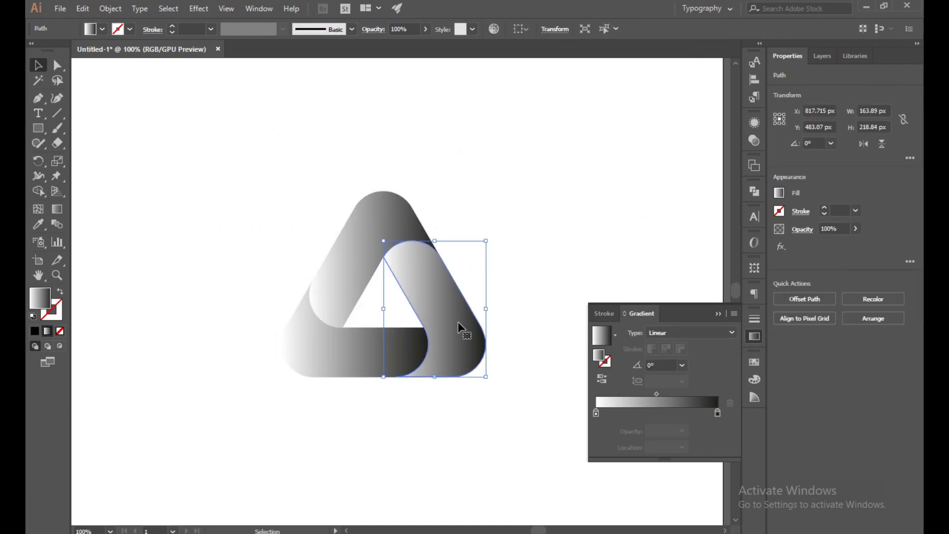
{"action": "double_click", "coordinate": [596, 414]}
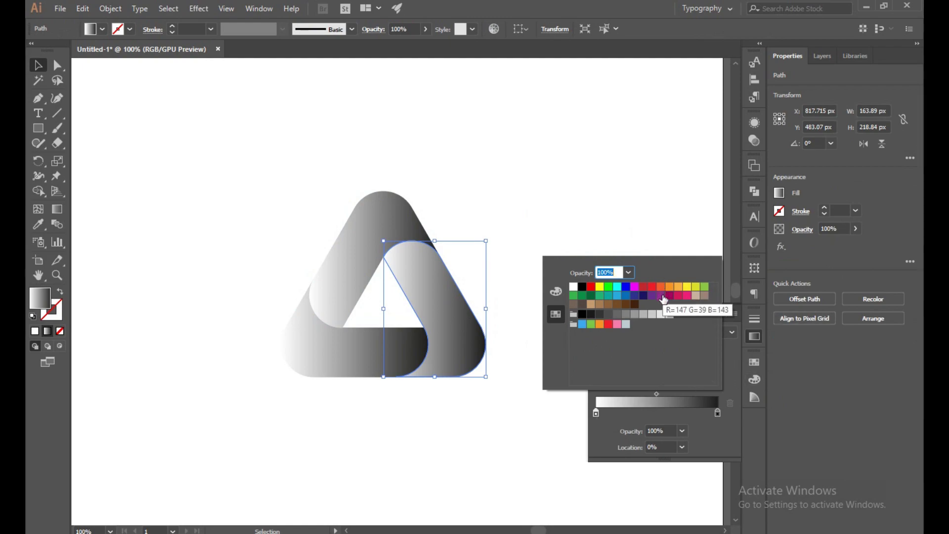
{"action": "left_click", "coordinate": [686, 290]}
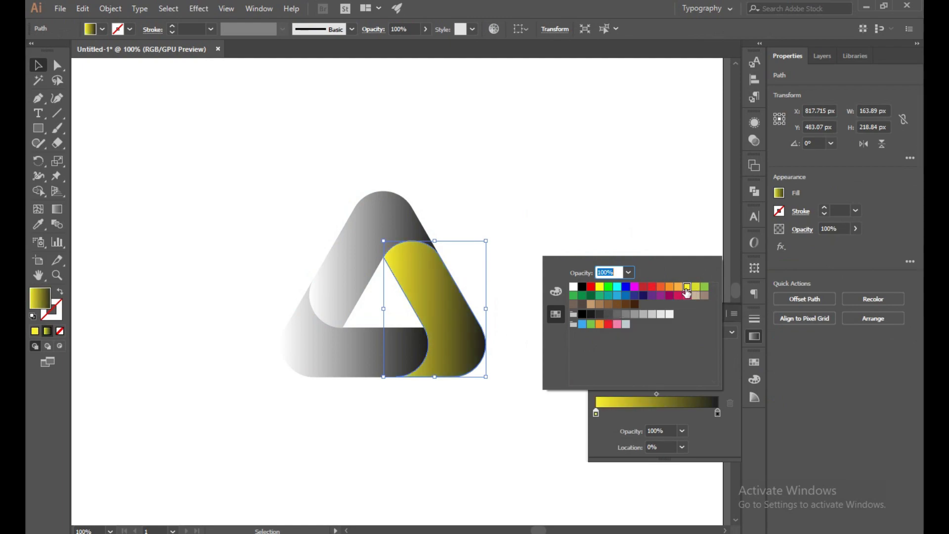
{"action": "left_click", "coordinate": [718, 413]}
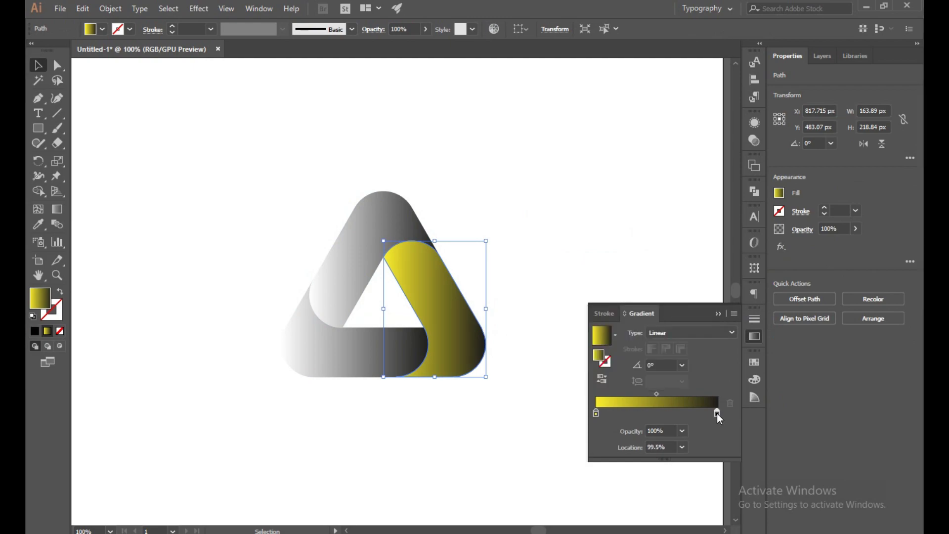
{"action": "double_click", "coordinate": [718, 413]}
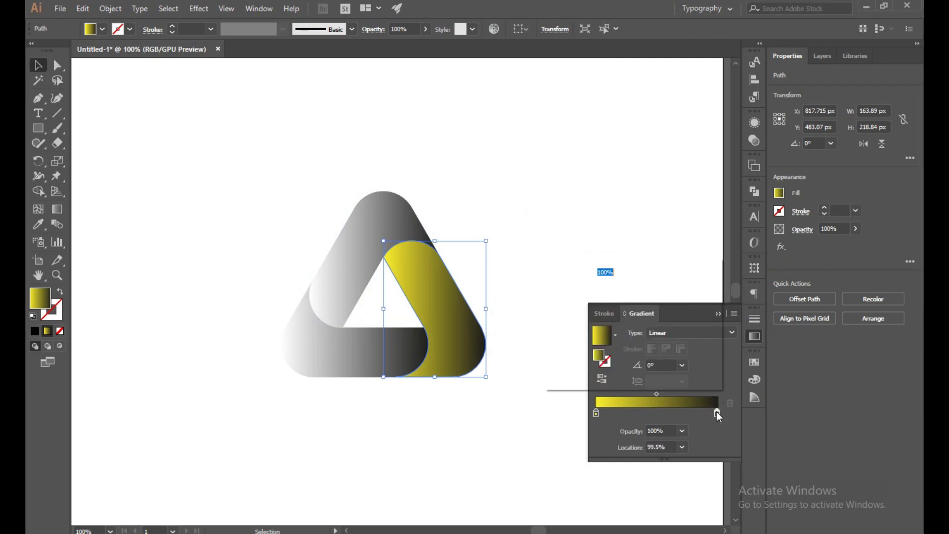
{"action": "left_click", "coordinate": [704, 287]}
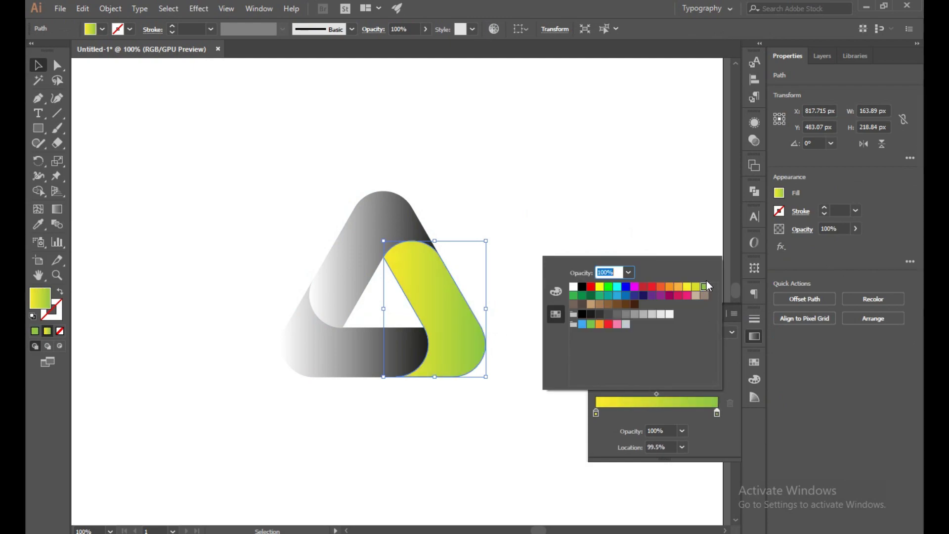
{"action": "left_click", "coordinate": [665, 208]}
{"action": "left_click", "coordinate": [453, 419]}
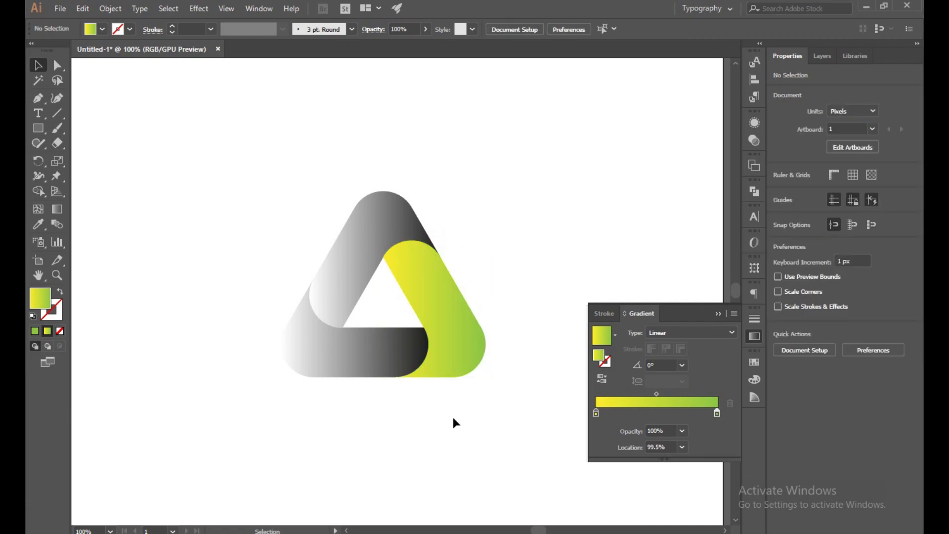
- Recolor the bottom bar's gradient to run from dark violet at the start to magenta-purple at the end
{"action": "left_click", "coordinate": [350, 366]}
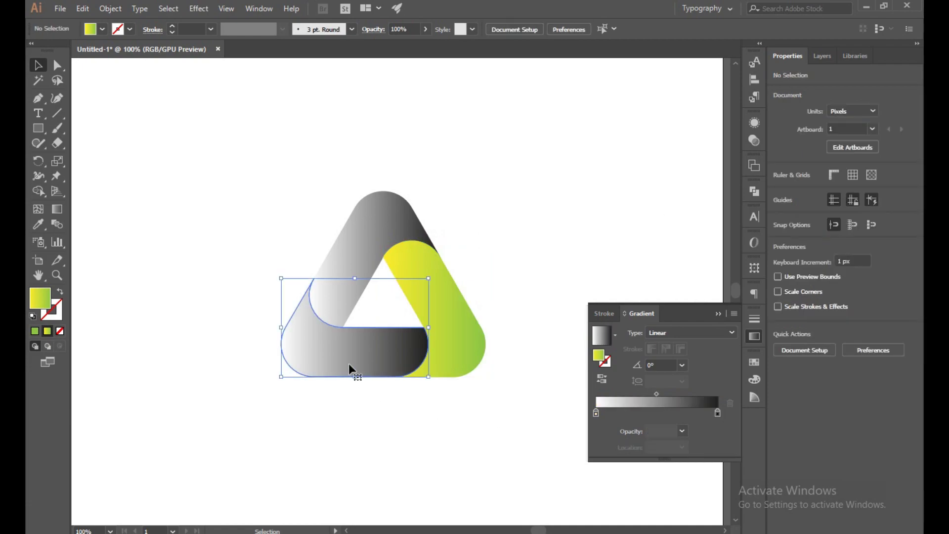
{"action": "left_click", "coordinate": [597, 414]}
{"action": "double_click", "coordinate": [597, 413]}
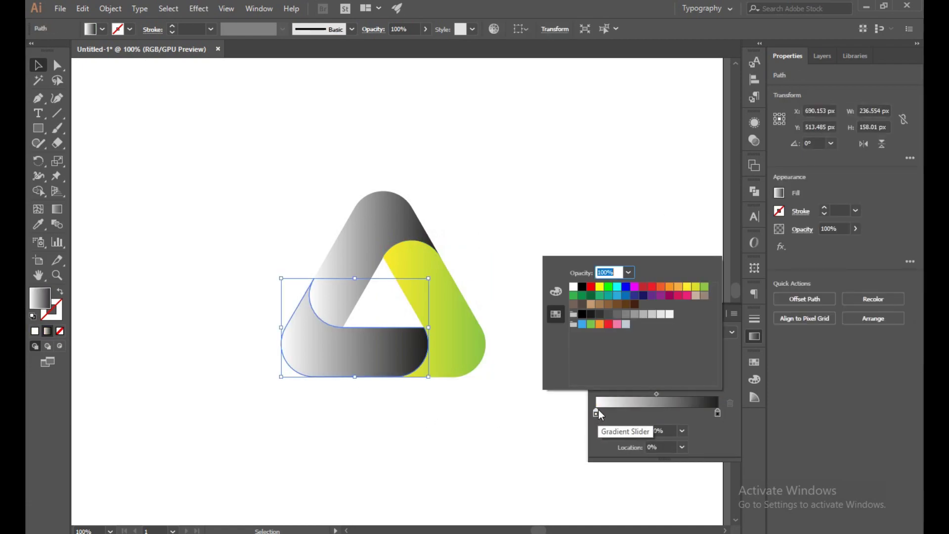
{"action": "left_click", "coordinate": [651, 296]}
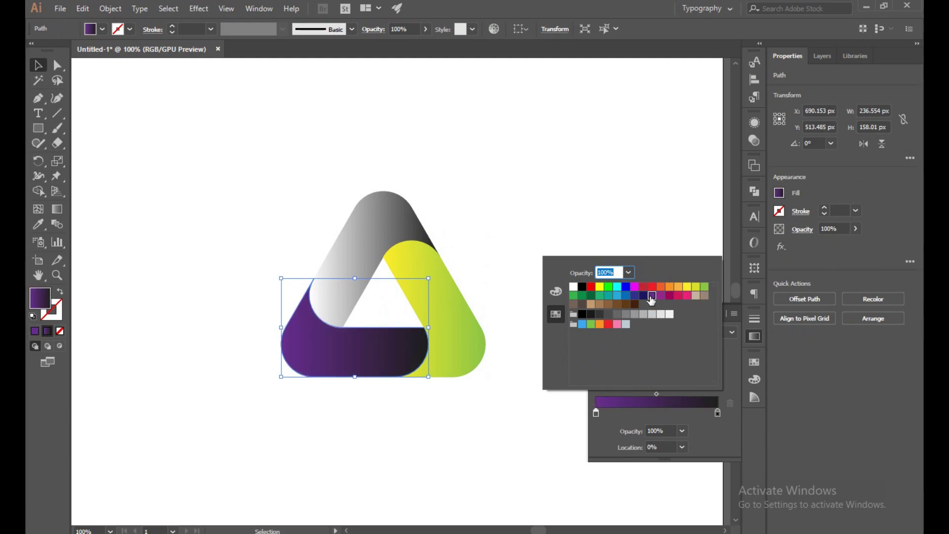
{"action": "left_click", "coordinate": [718, 413]}
{"action": "double_click", "coordinate": [717, 412]}
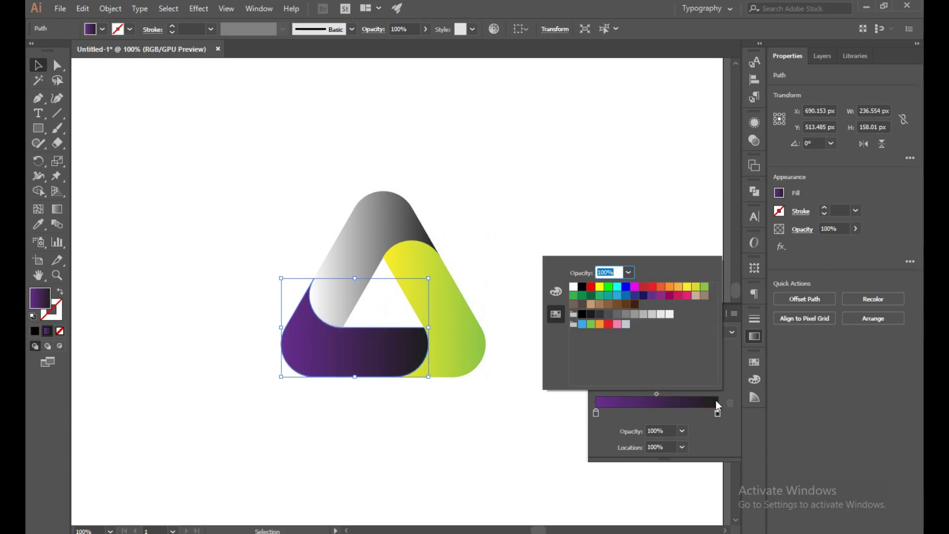
{"action": "left_click", "coordinate": [662, 297]}
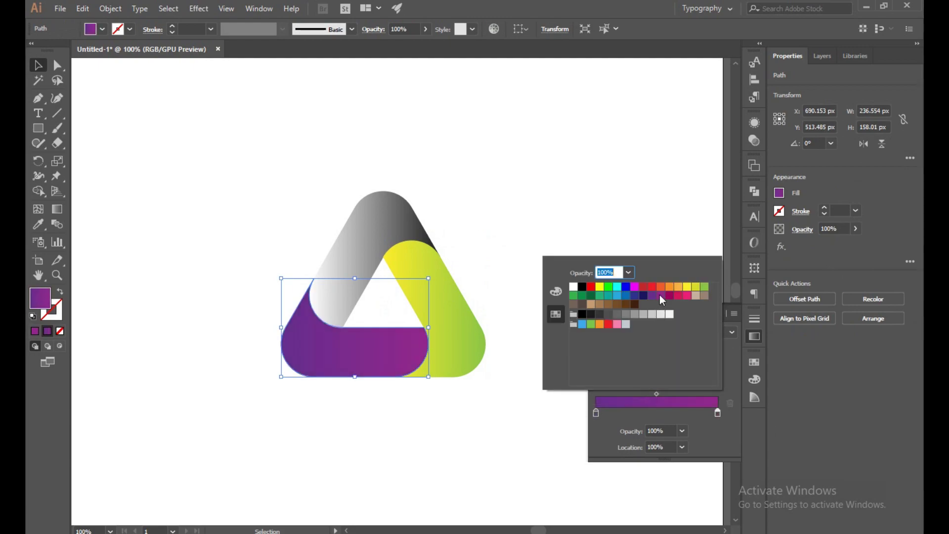
{"action": "left_click", "coordinate": [623, 205]}
- Recolor the remaining gray upper bar's gradient to run from crimson pink at the start to orange at the end
{"action": "left_click", "coordinate": [378, 238]}
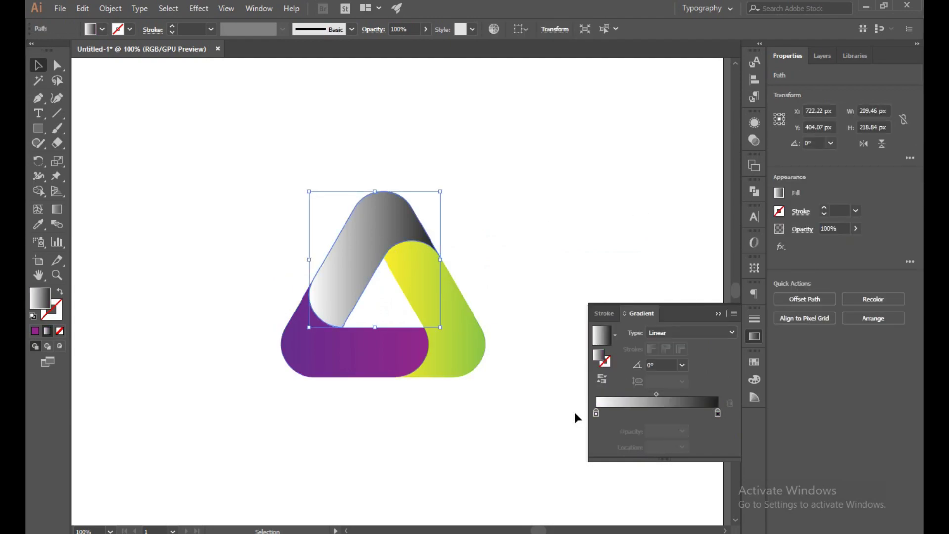
{"action": "double_click", "coordinate": [597, 413]}
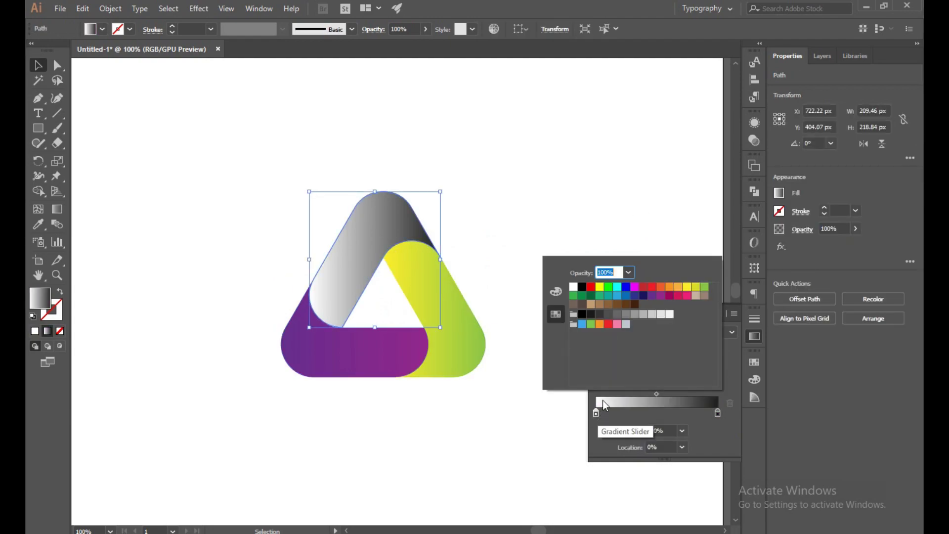
{"action": "left_click", "coordinate": [653, 288]}
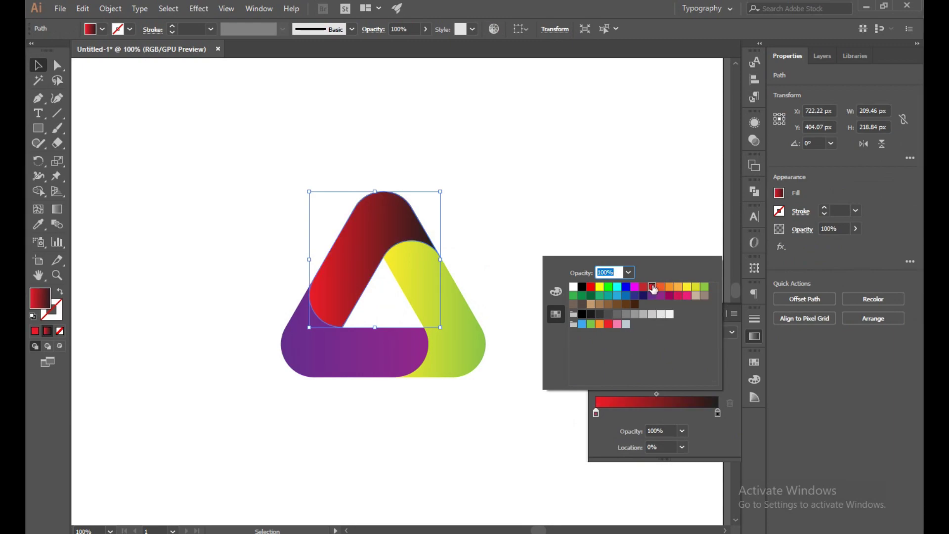
{"action": "left_click", "coordinate": [685, 297]}
{"action": "left_click", "coordinate": [718, 413]}
{"action": "double_click", "coordinate": [718, 412]}
{"action": "left_click", "coordinate": [687, 295]}
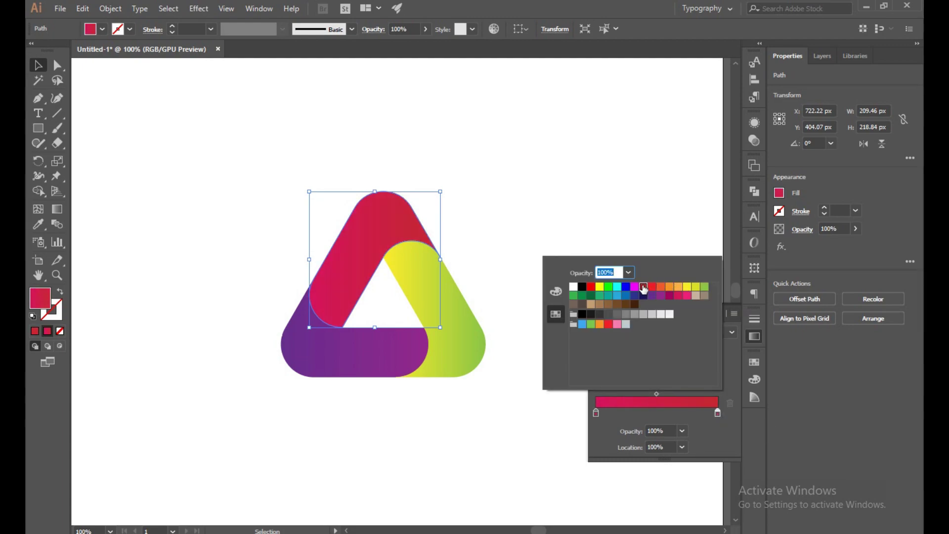
{"action": "left_click", "coordinate": [659, 288]}
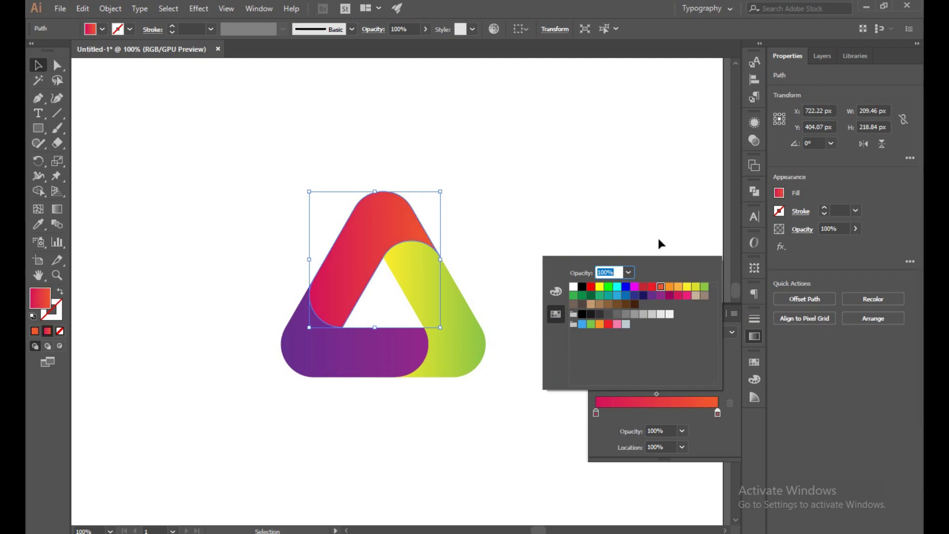
{"action": "left_click", "coordinate": [458, 419]}
- Reverse the purple gradient of the bottom bar
{"action": "left_click", "coordinate": [311, 360]}
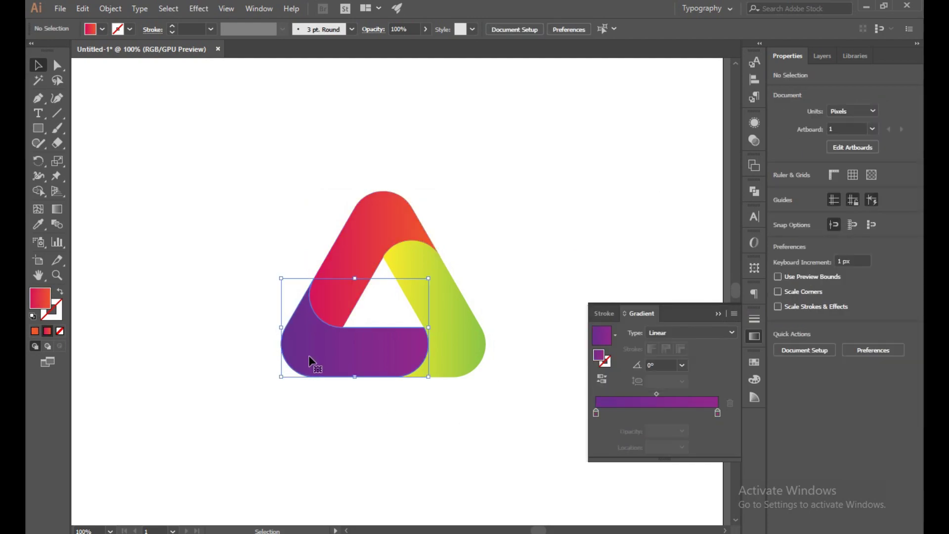
{"action": "left_click", "coordinate": [610, 378]}
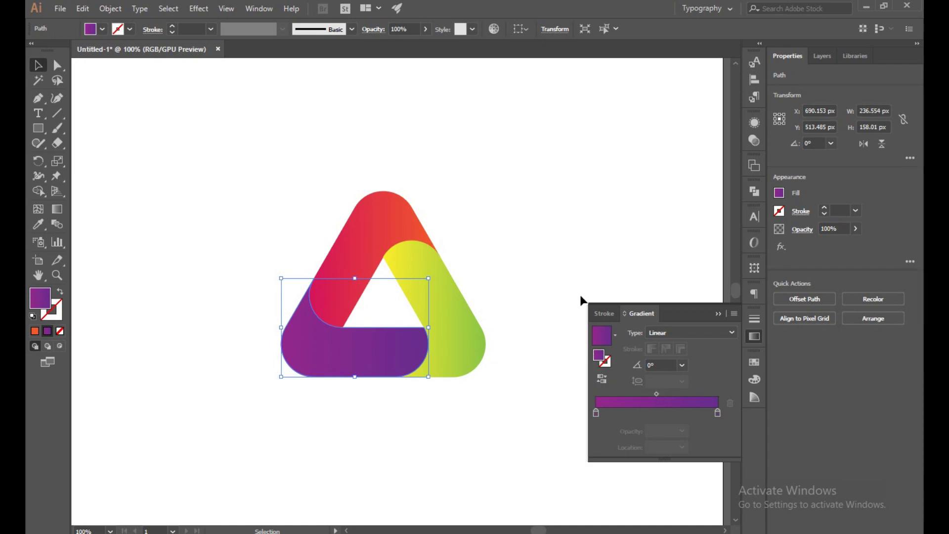
{"action": "left_click", "coordinate": [579, 211]}
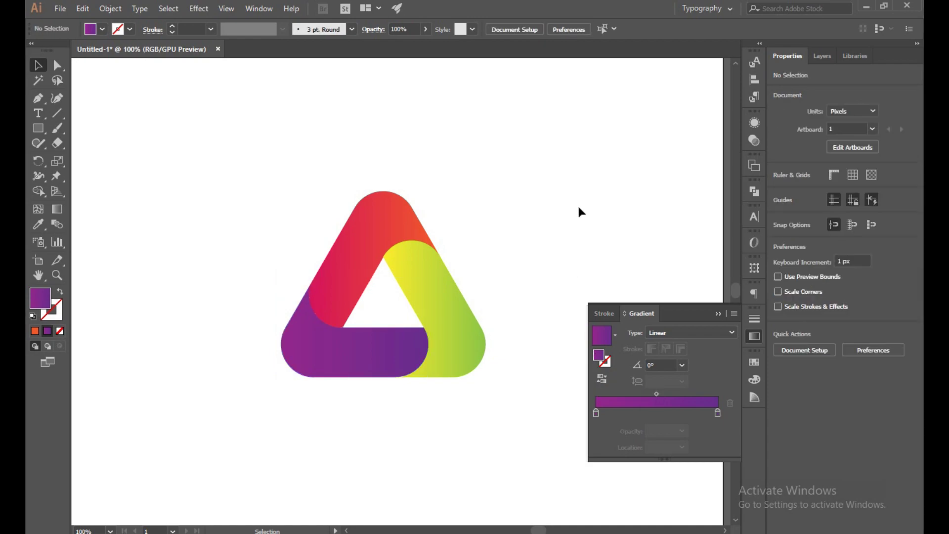
- Change the upper bar's crimson gradient stop to dark magenta and reverse the gradient so that orange comes first
{"action": "left_click", "coordinate": [373, 228]}
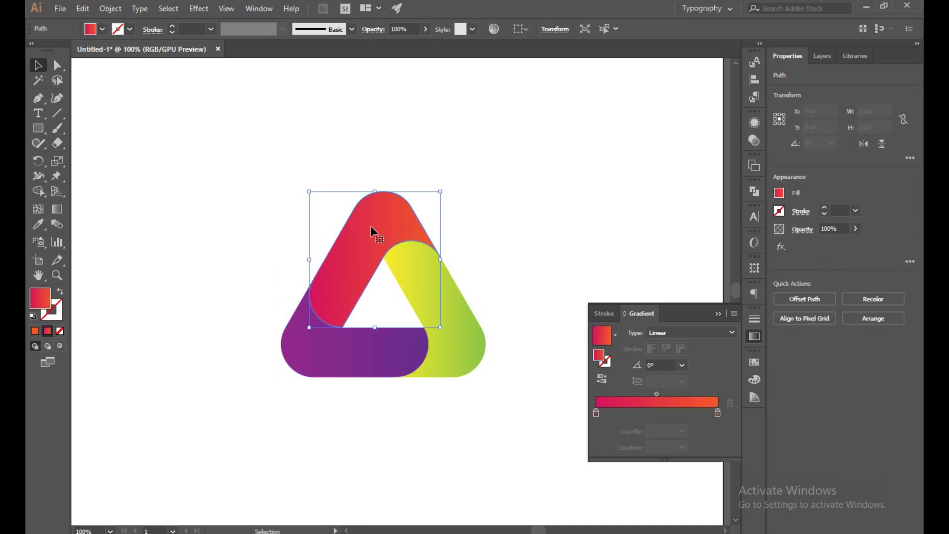
{"action": "double_click", "coordinate": [595, 413]}
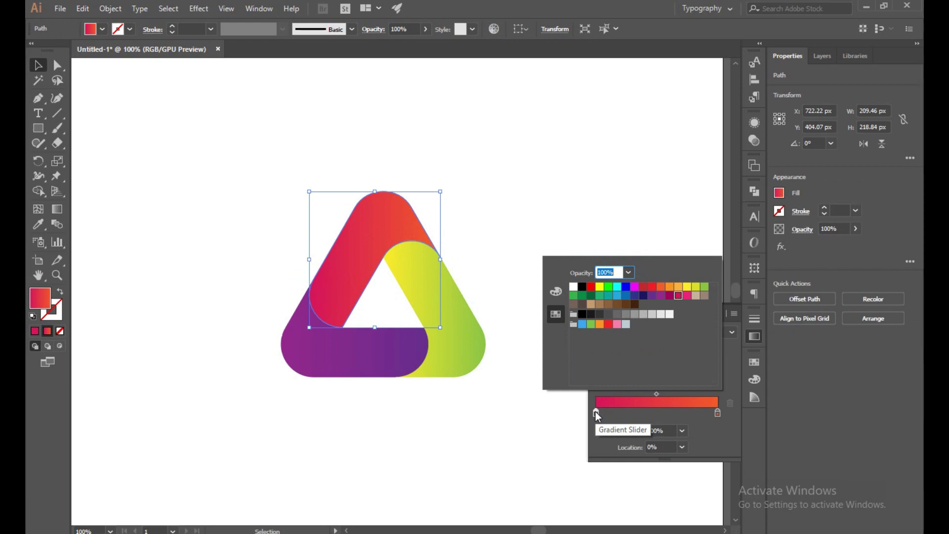
{"action": "left_click", "coordinate": [671, 295]}
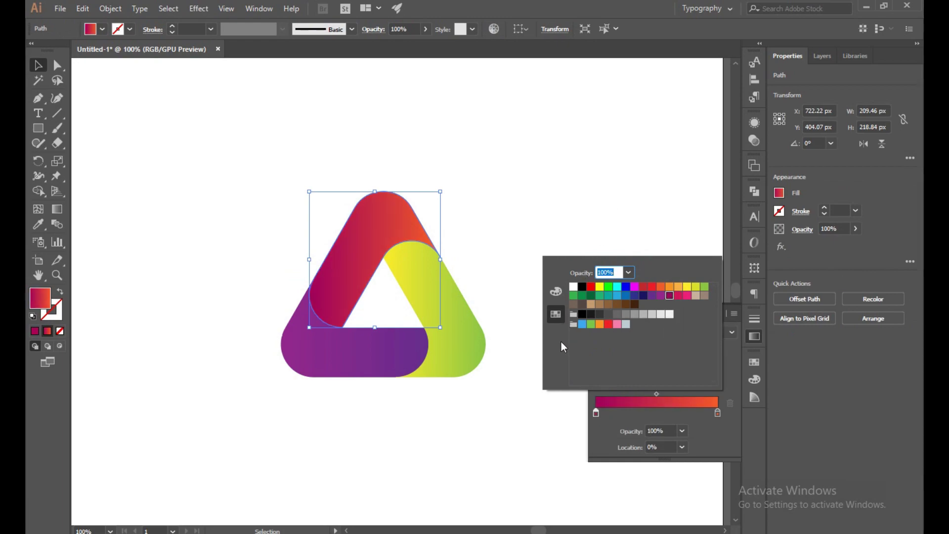
{"action": "left_click", "coordinate": [607, 433]}
{"action": "left_click", "coordinate": [607, 381]}
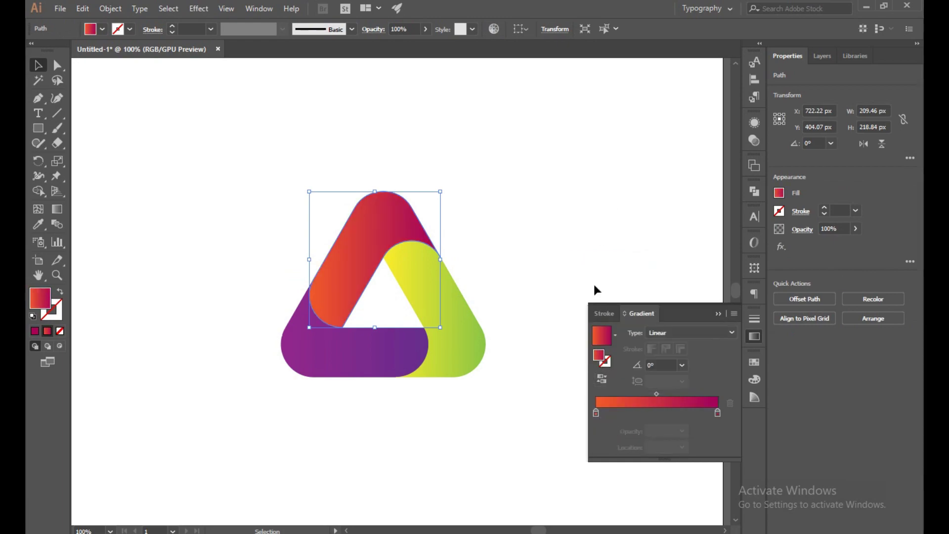
{"action": "left_click", "coordinate": [603, 210]}
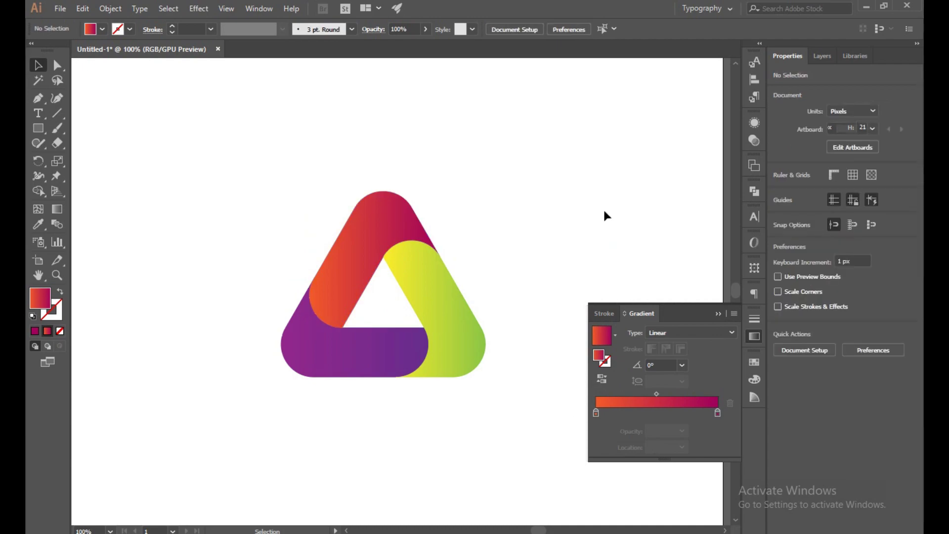
{"action": "left_click", "coordinate": [718, 314]}
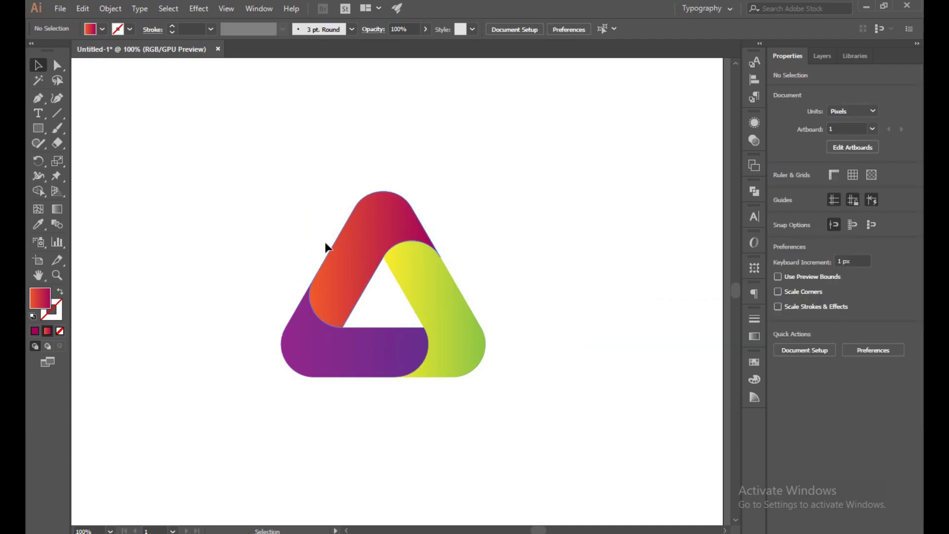
- Delete the old dark rectangle with the leftover curved shape above the artboard
{"action": "left_click_drag", "start_coordinate": [269, 214], "coordinate": [476, 371]}
{"action": "scroll", "coordinate": [429, 341], "scroll_direction": "up", "scroll_amount": 1}
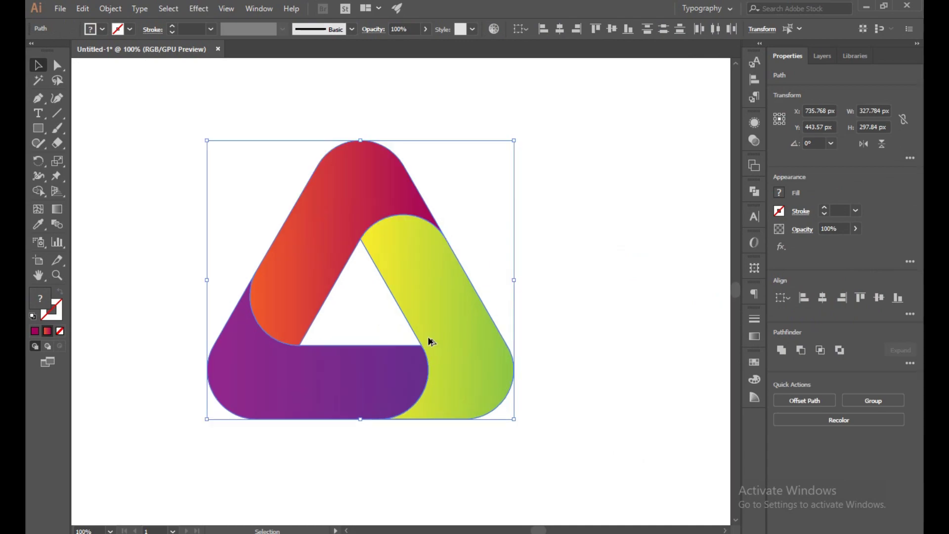
{"action": "scroll", "coordinate": [429, 341], "scroll_direction": "down", "scroll_amount": 2}
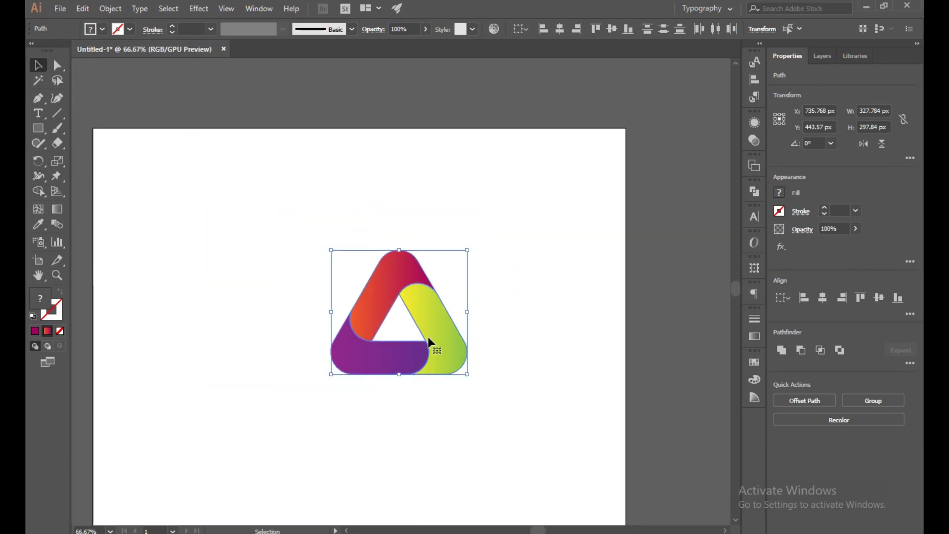
{"action": "scroll", "coordinate": [436, 315], "scroll_direction": "down", "scroll_amount": 3}
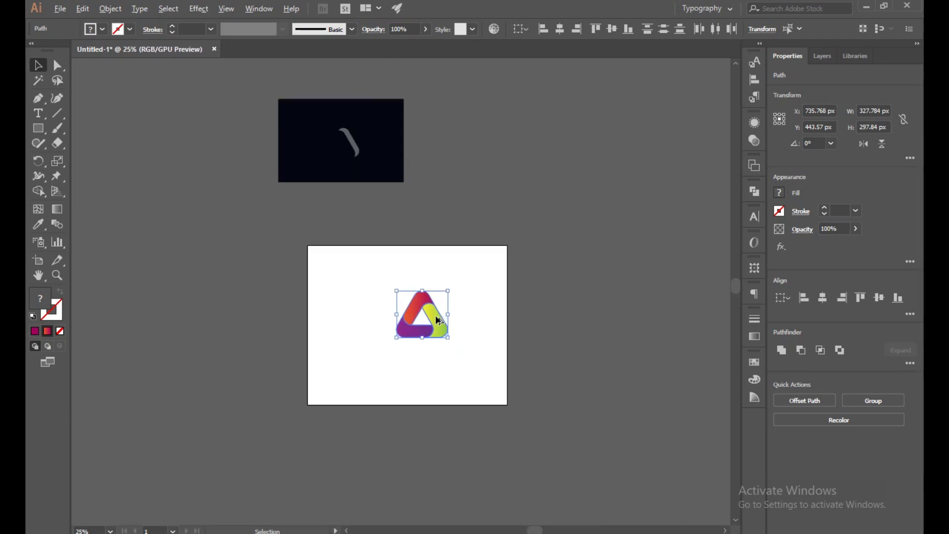
{"action": "left_click_drag", "start_coordinate": [218, 98], "coordinate": [423, 182]}
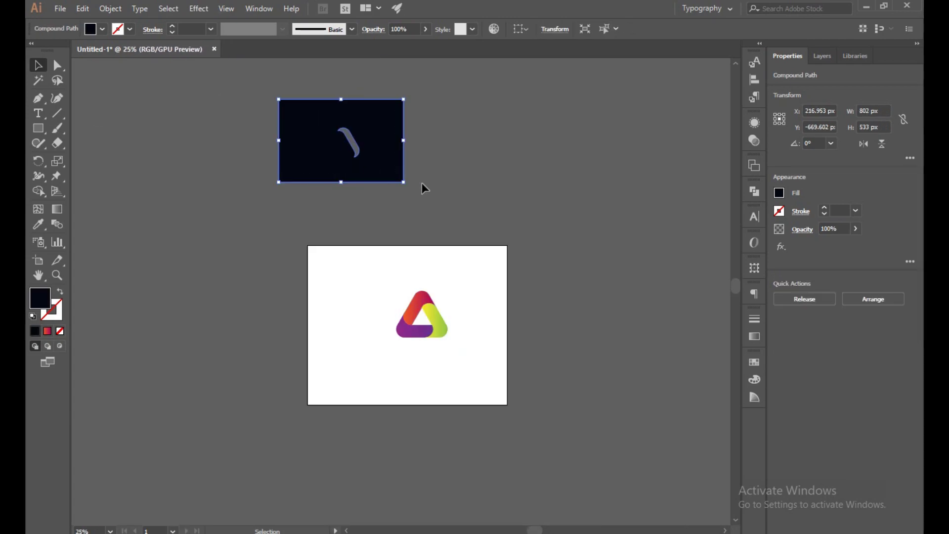
{"action": "key", "text": "Delete"}
- Group the three logo bars and move the group off the artboard, up and to its right
{"action": "scroll", "coordinate": [418, 210], "scroll_direction": "up", "scroll_amount": 1}
{"action": "key", "text": "a"}
{"action": "left_click_drag", "start_coordinate": [384, 304], "coordinate": [455, 378]}
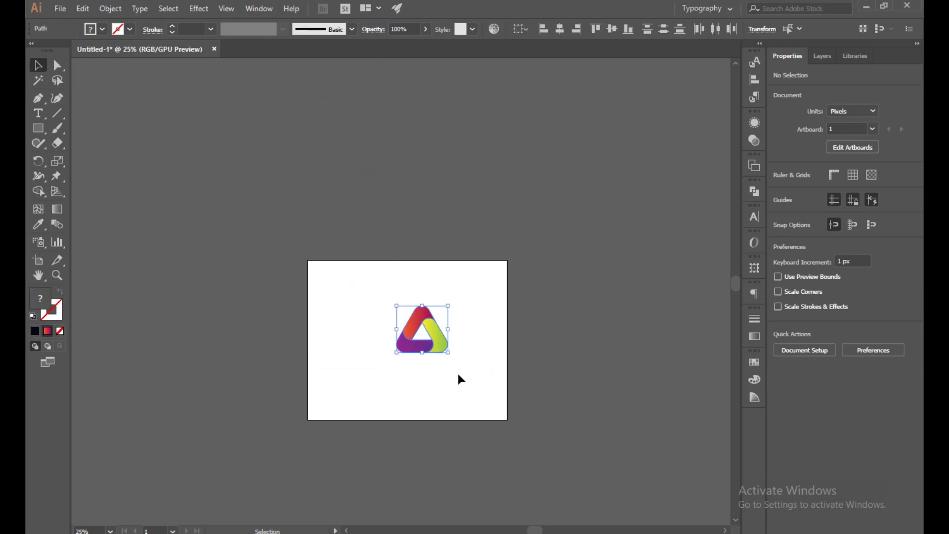
{"action": "key", "text": "v"}
{"action": "left_click", "coordinate": [370, 304]}
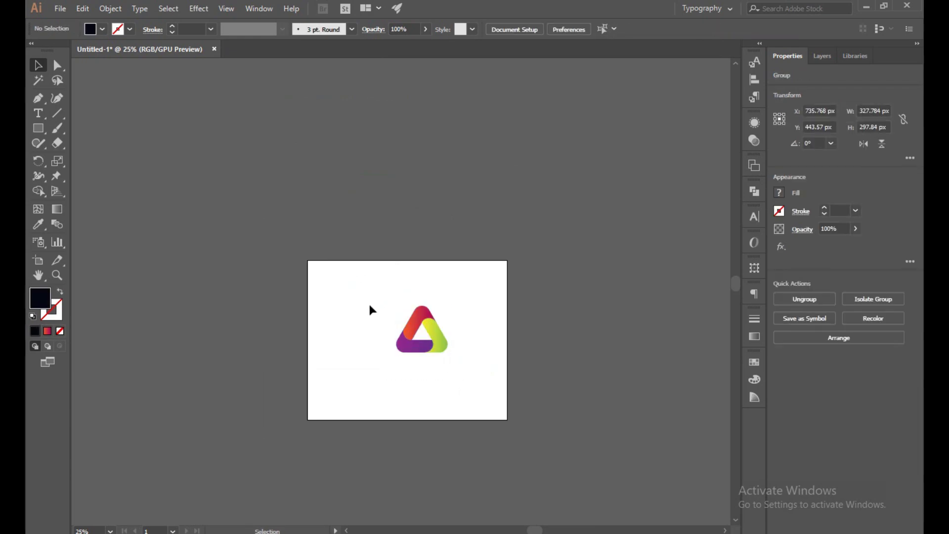
{"action": "left_click_drag", "start_coordinate": [443, 346], "coordinate": [618, 212]}
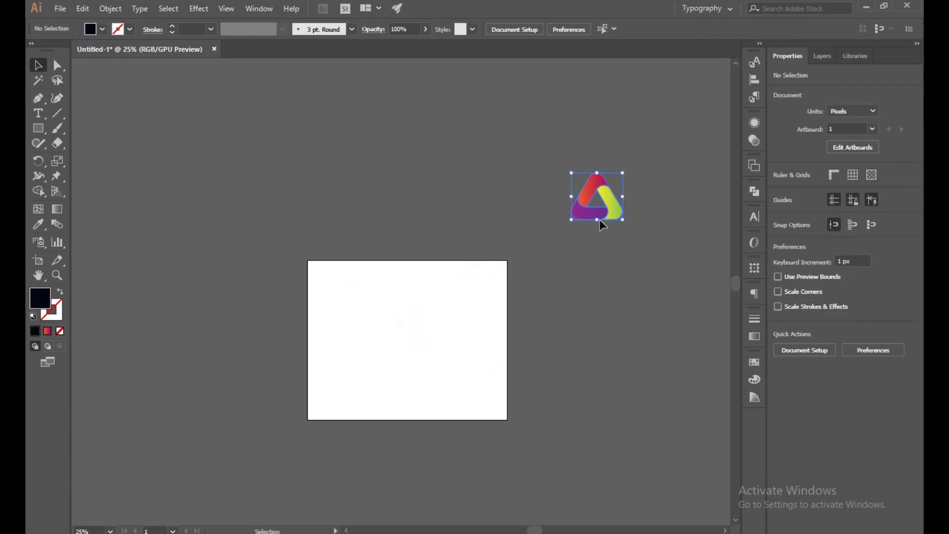
- Draw a 1280 × 1024 px rectangle that covers the whole artboard
{"action": "scroll", "coordinate": [327, 292], "scroll_direction": "up", "scroll_amount": 1}
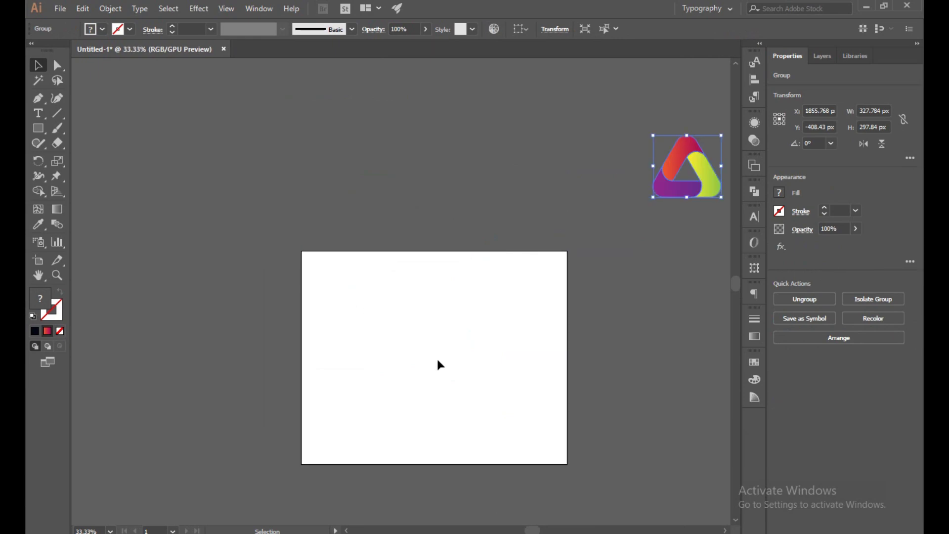
{"action": "scroll", "coordinate": [438, 364], "scroll_direction": "up", "scroll_amount": 1}
{"action": "left_click_drag", "start_coordinate": [438, 365], "coordinate": [452, 304]}
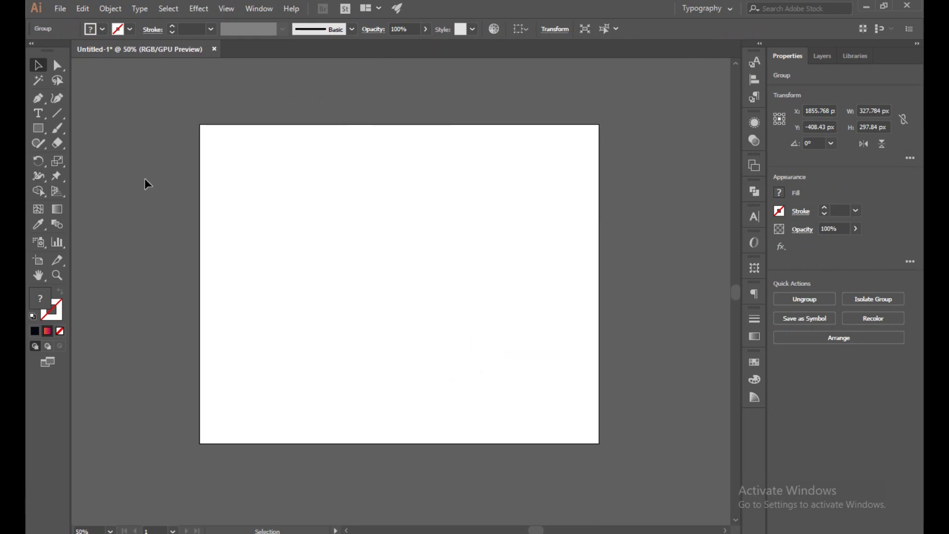
{"action": "left_click_drag", "start_coordinate": [43, 129], "coordinate": [99, 129]}
{"action": "left_click_drag", "start_coordinate": [200, 124], "coordinate": [599, 443]}
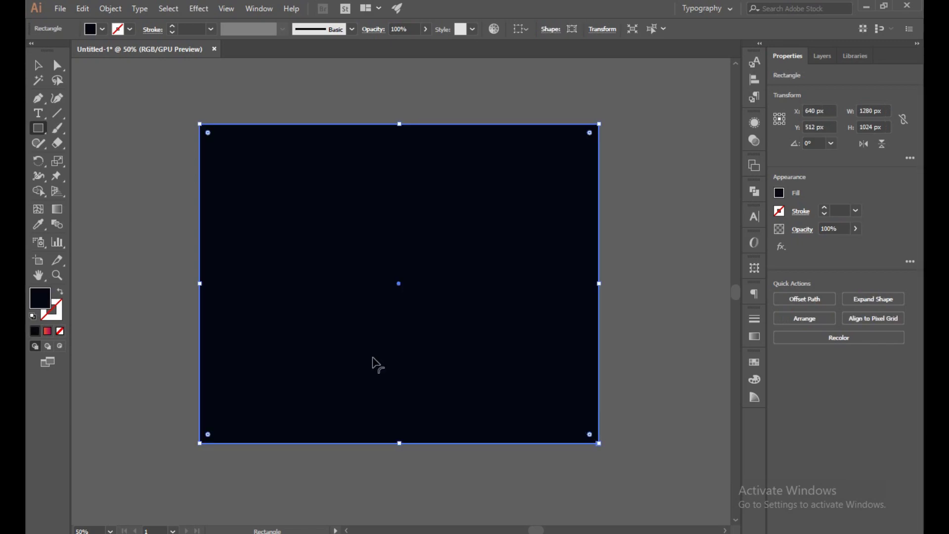
- Set the background rectangle's fill to dark navy #070E23
{"action": "double_click", "coordinate": [46, 304]}
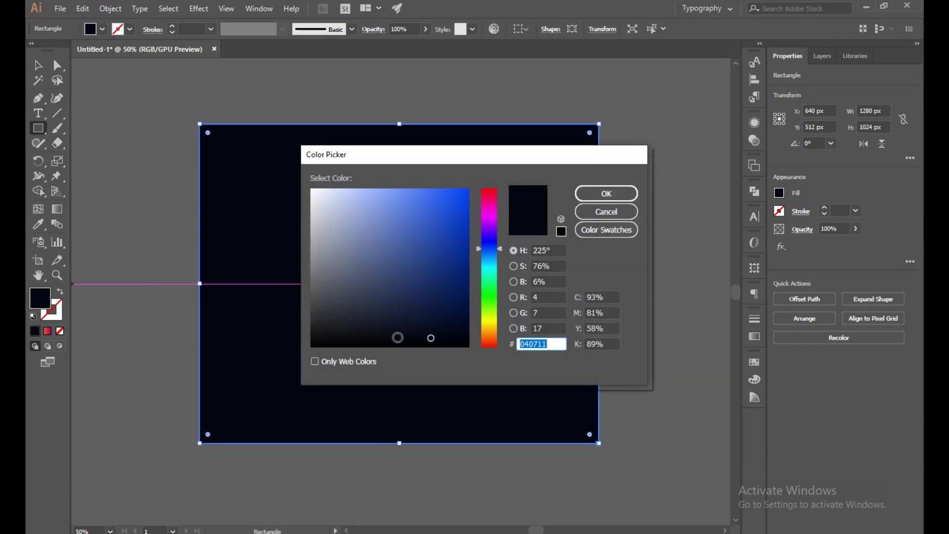
{"action": "mouse_move", "coordinate": [447, 336]}
{"action": "left_mouse_down"}
{"action": "mouse_move", "coordinate": [448, 311]}
{"action": "mouse_move", "coordinate": [438, 324]}
{"action": "left_mouse_up"}
{"action": "left_click", "coordinate": [590, 193]}
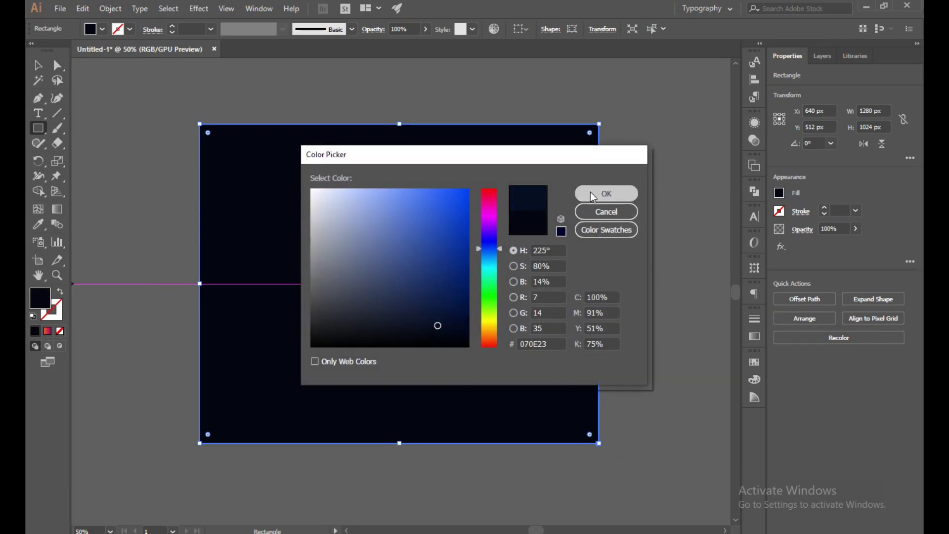
{"action": "left_click", "coordinate": [651, 146]}
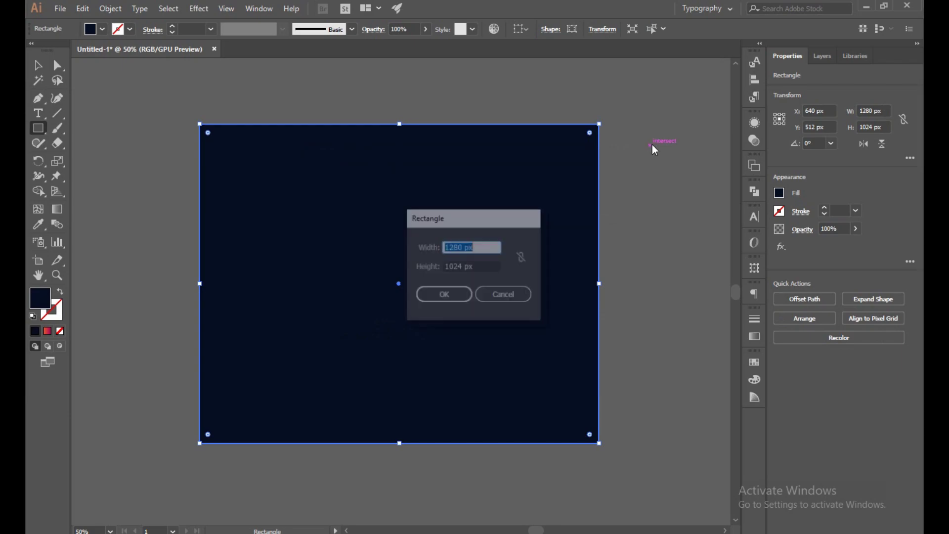
{"action": "left_click", "coordinate": [503, 292]}
{"action": "left_click", "coordinate": [40, 67]}
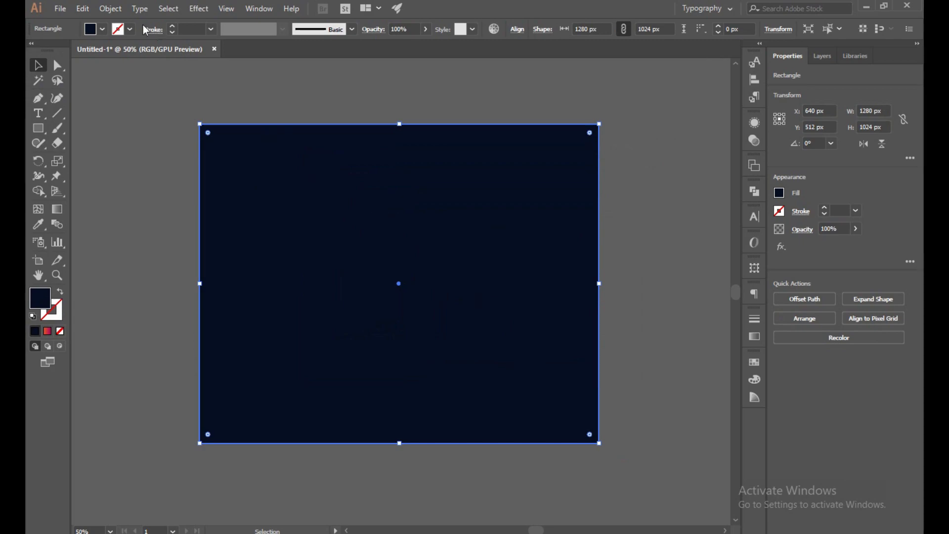
- Send the navy background rectangle to the back and lock it
{"action": "right_click", "coordinate": [260, 220]}
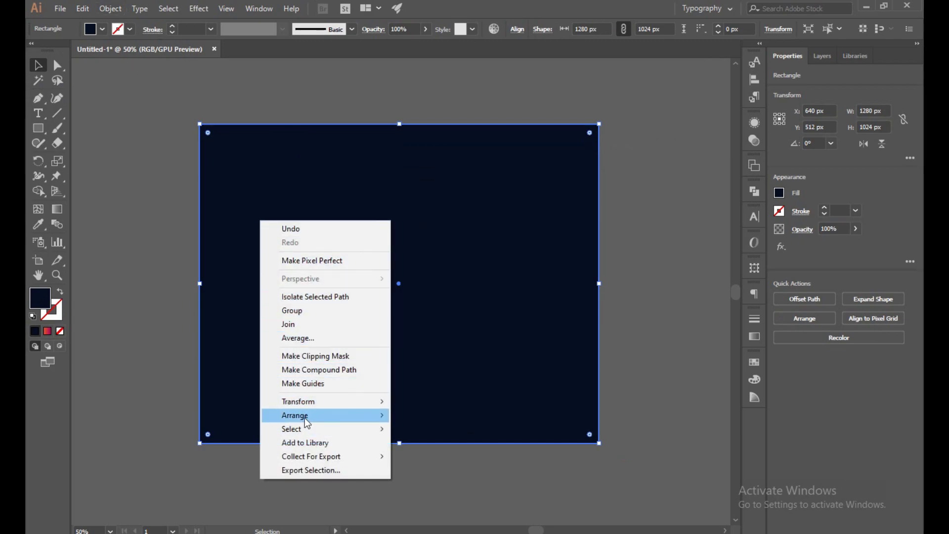
{"action": "mouse_move", "coordinate": [307, 418]}
{"action": "left_click", "coordinate": [426, 454]}
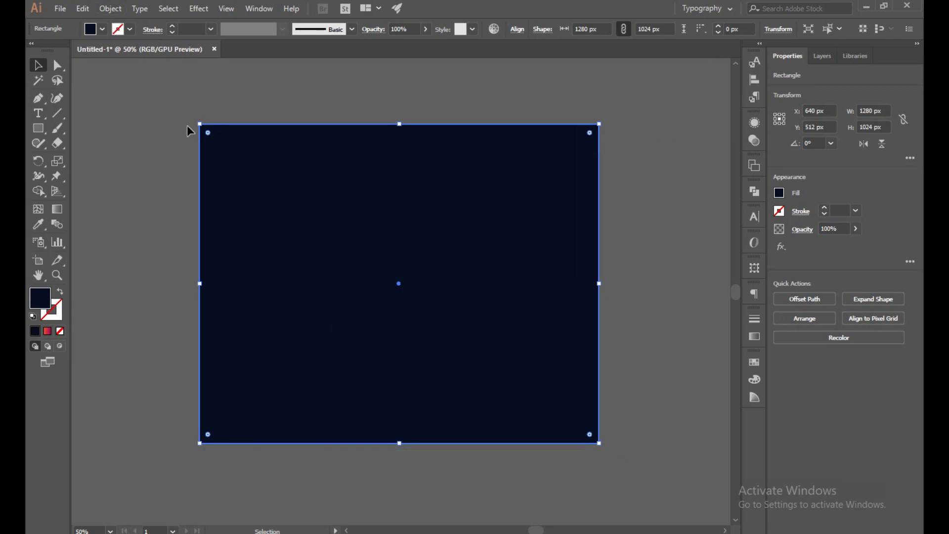
{"action": "left_click", "coordinate": [117, 8]}
{"action": "mouse_move", "coordinate": [134, 84]}
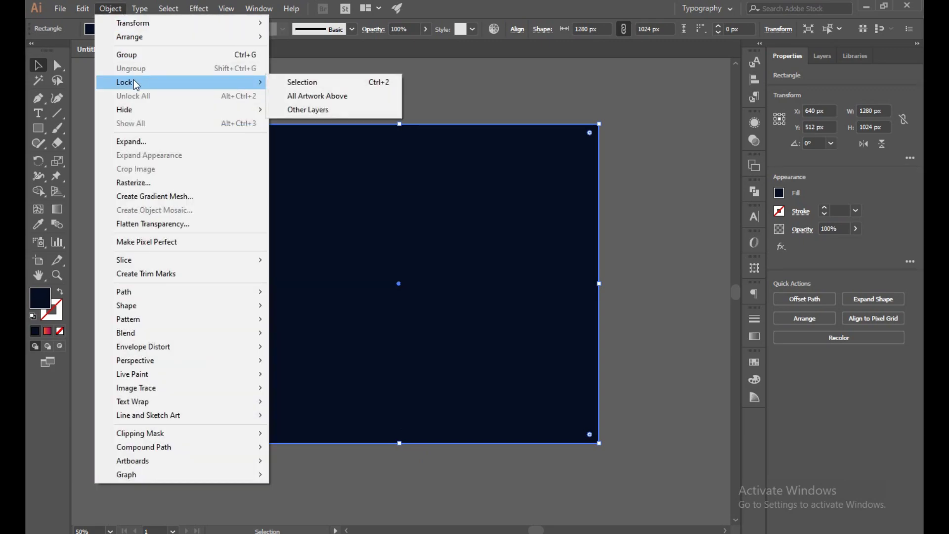
{"action": "left_click", "coordinate": [305, 80]}
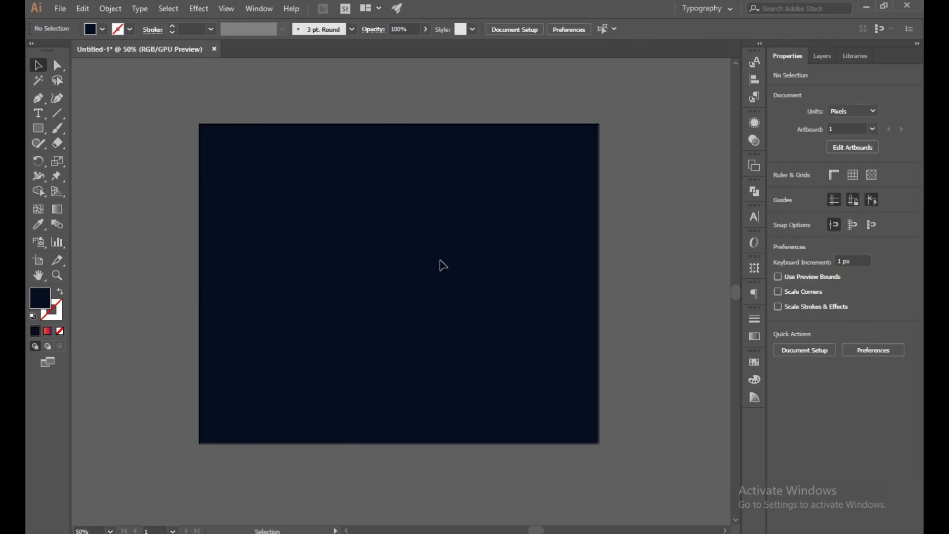
- Move the logo group onto the middle of the navy background
{"action": "scroll", "coordinate": [588, 279], "scroll_direction": "down", "scroll_amount": 2}
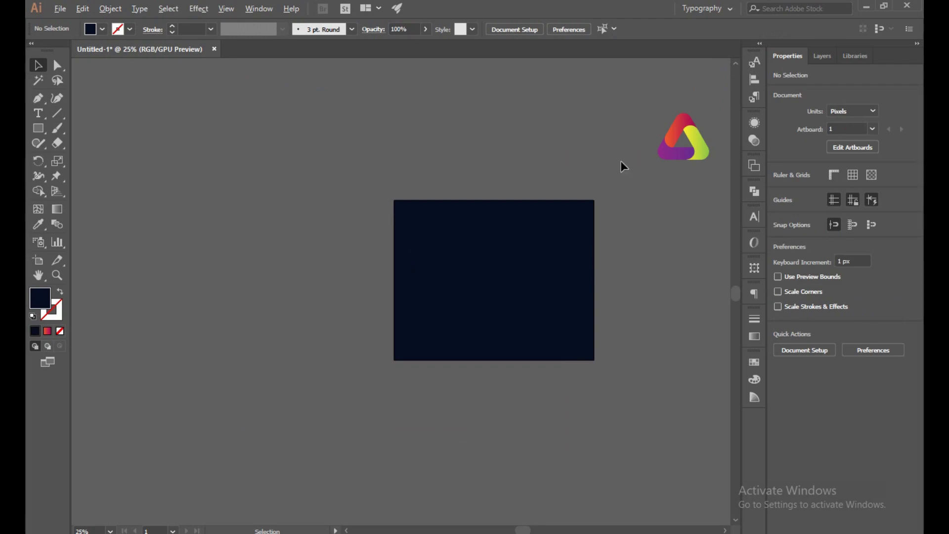
{"action": "left_click_drag", "start_coordinate": [705, 150], "coordinate": [512, 295]}
{"action": "left_click", "coordinate": [638, 270]}
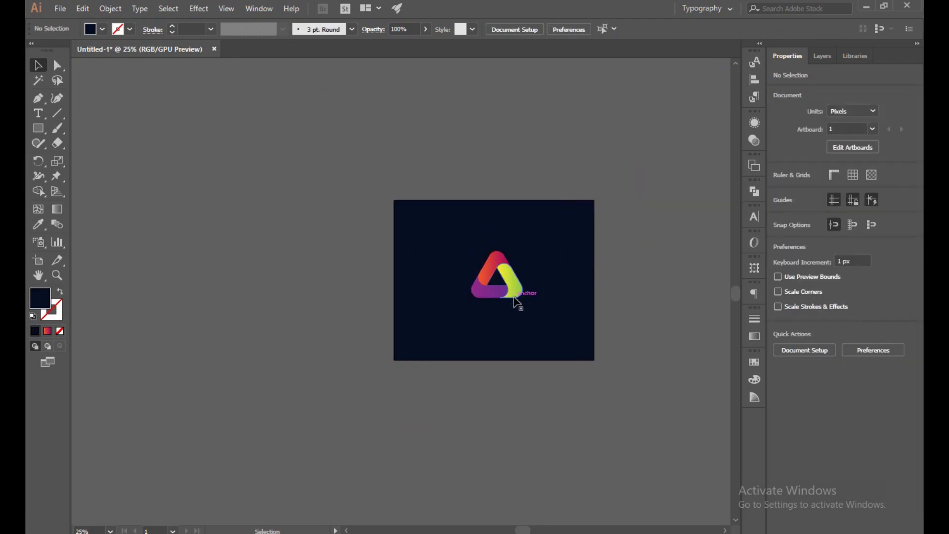
{"action": "key", "text": "ctrl+0"}
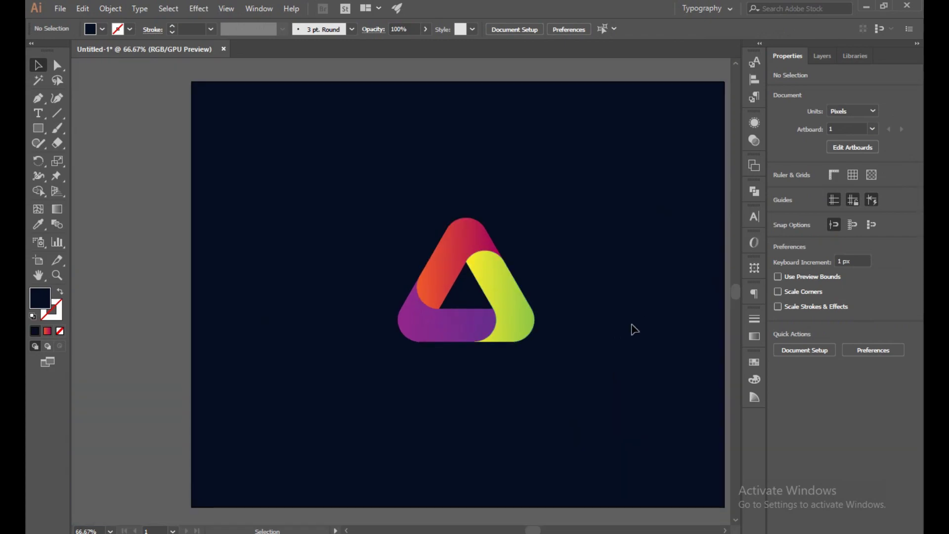
- Ungroup the logo on the background and deselect its bars
{"action": "left_click_drag", "start_coordinate": [389, 221], "coordinate": [519, 325]}
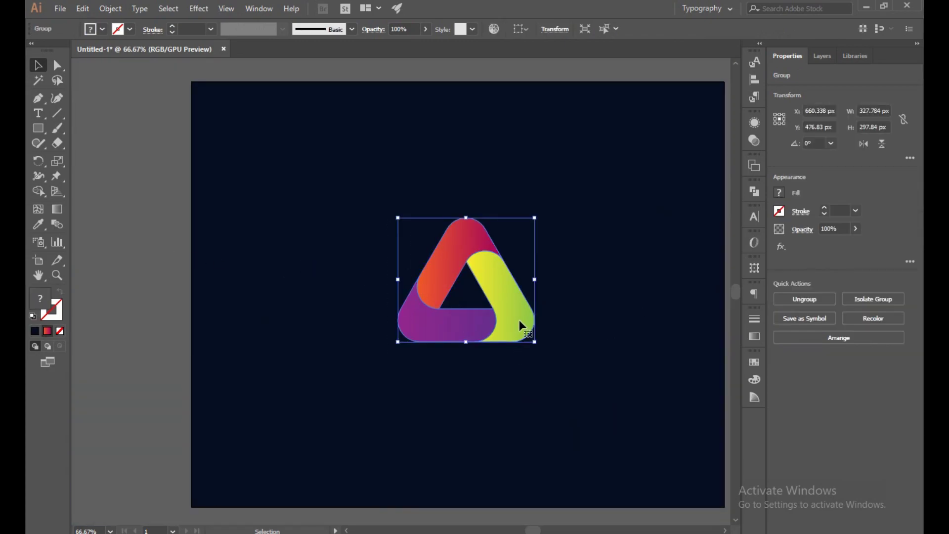
{"action": "right_click", "coordinate": [504, 326]}
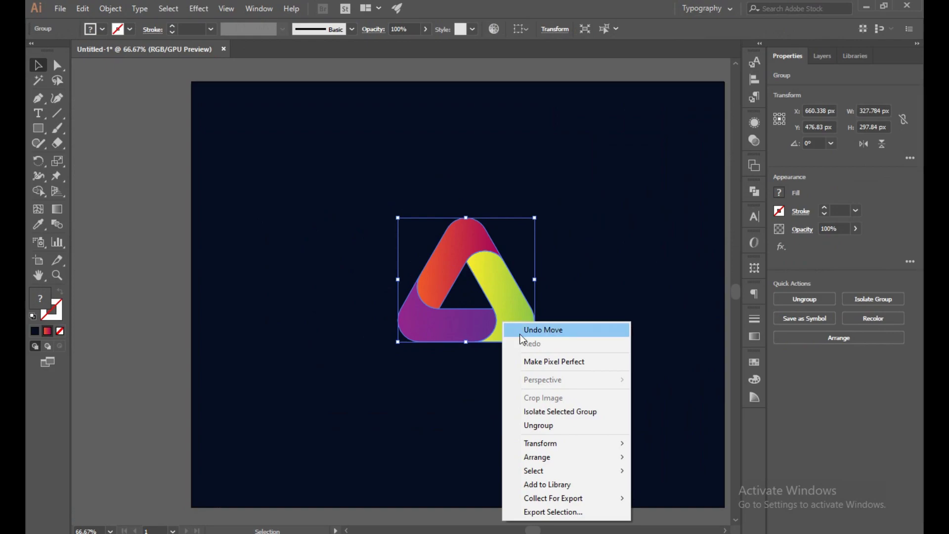
{"action": "left_click", "coordinate": [539, 421]}
{"action": "left_click", "coordinate": [535, 333]}
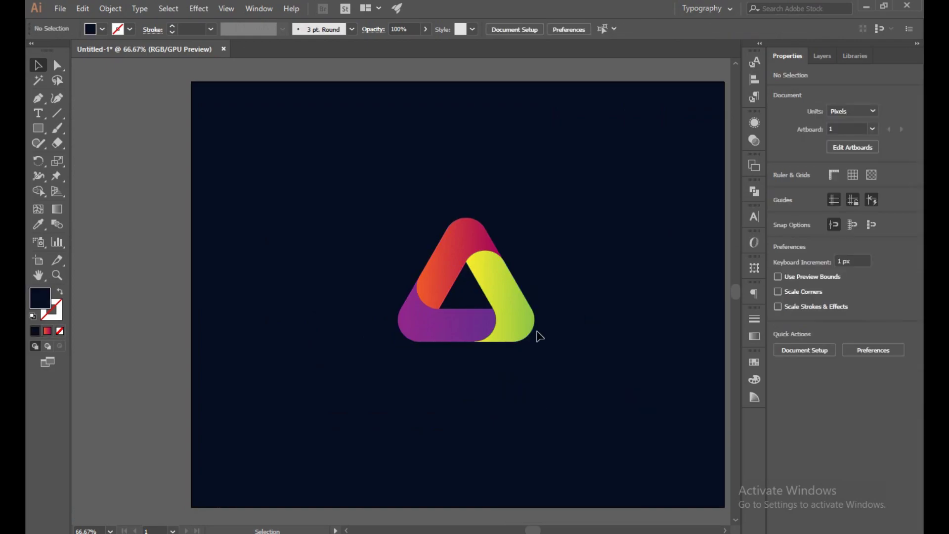
- Adjust the right bar's yellow-green gradient so green comes first, with its stop at about 25% and the midpoint closer to it
{"action": "scroll", "coordinate": [557, 313], "scroll_direction": "up", "scroll_amount": 3}
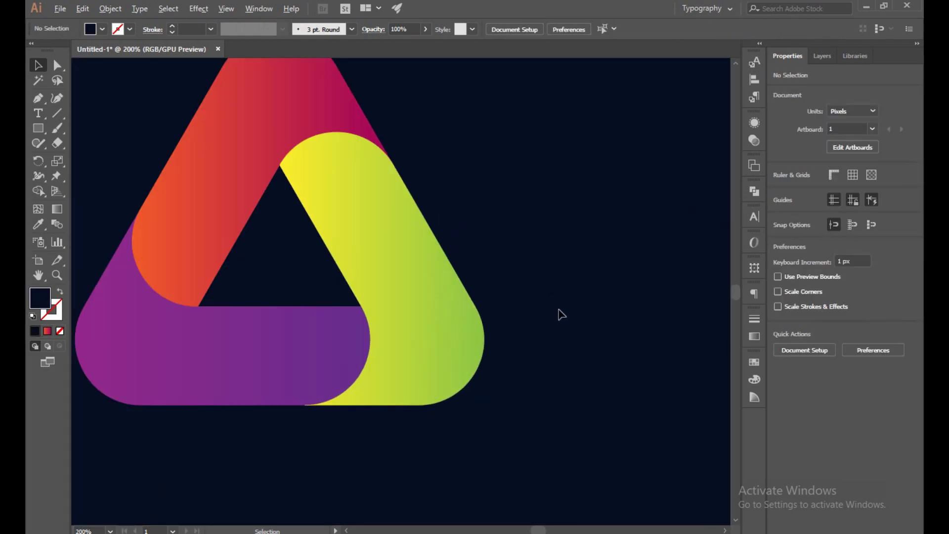
{"action": "left_click", "coordinate": [441, 339]}
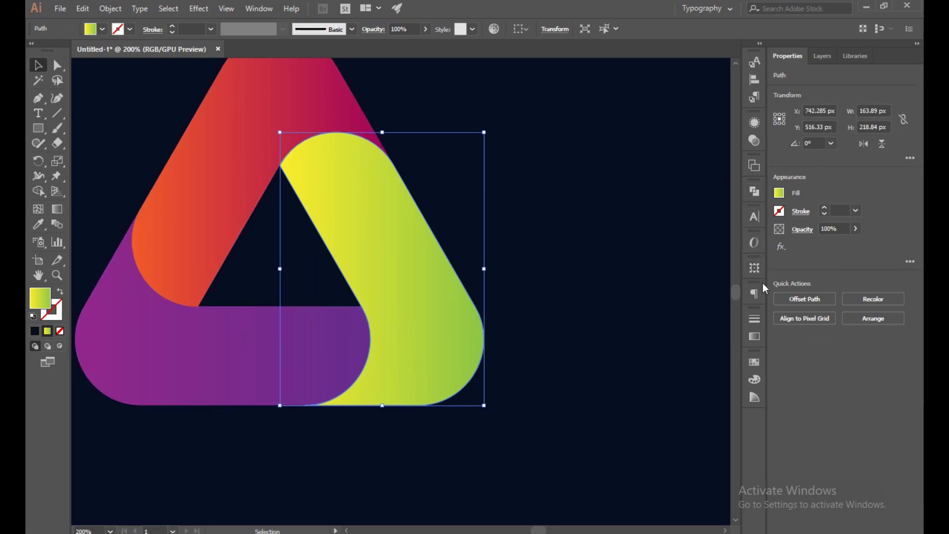
{"action": "left_click", "coordinate": [754, 335]}
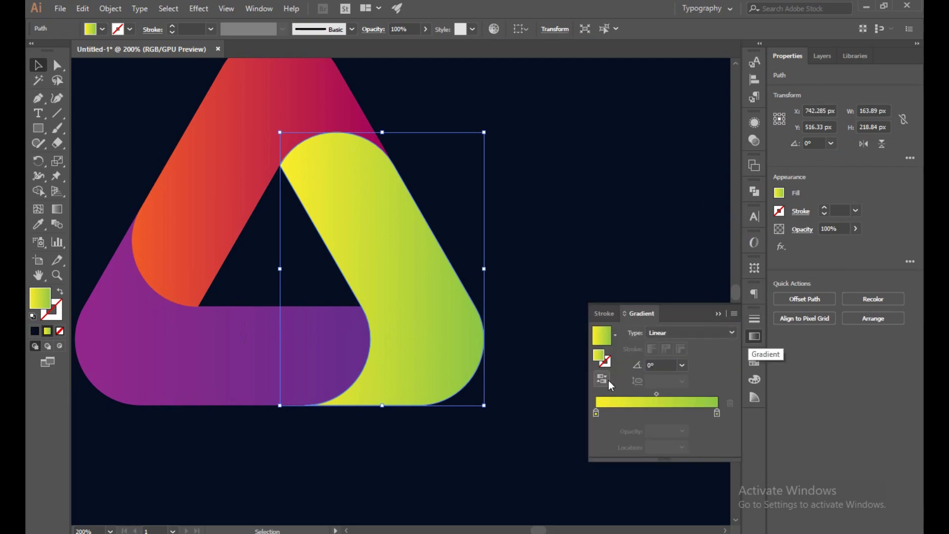
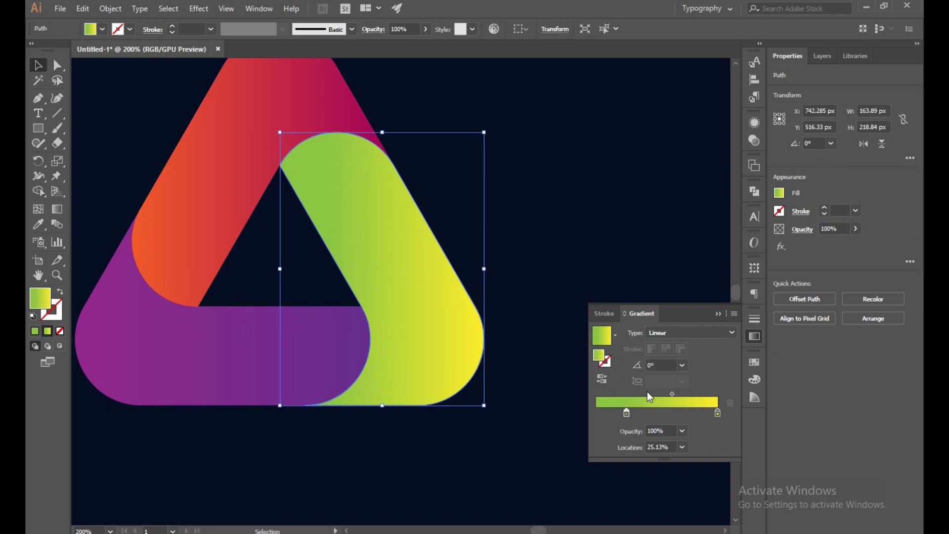
{"action": "left_click_drag", "start_coordinate": [672, 394], "coordinate": [660, 395]}
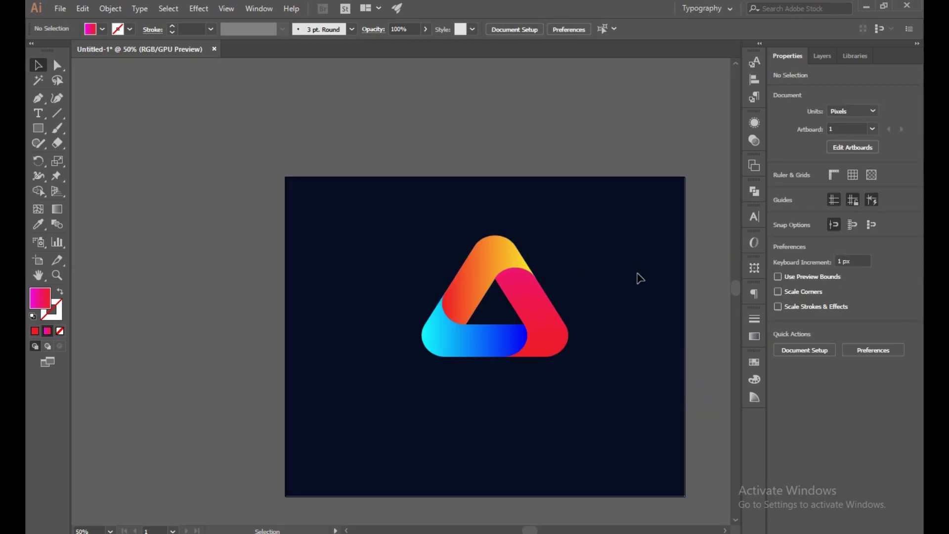
- Add the text "COLOR POINT" in 72 pt Bahnschrift SemiBold and position it centered beneath the logo
{"action": "left_click_drag", "start_coordinate": [641, 278], "coordinate": [567, 223]}
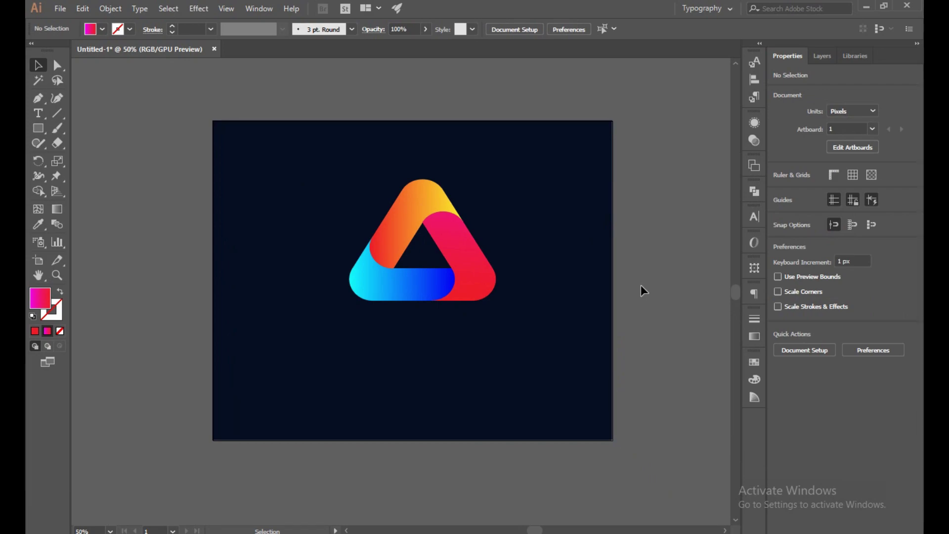
{"action": "left_click", "coordinate": [38, 113]}
{"action": "left_click", "coordinate": [375, 360]}
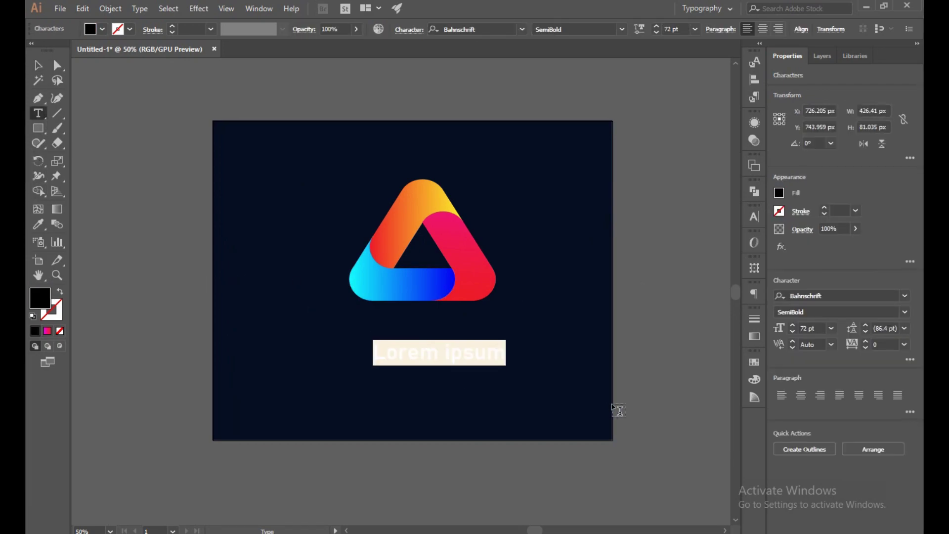
{"action": "type", "text": "COLOR POINT"}
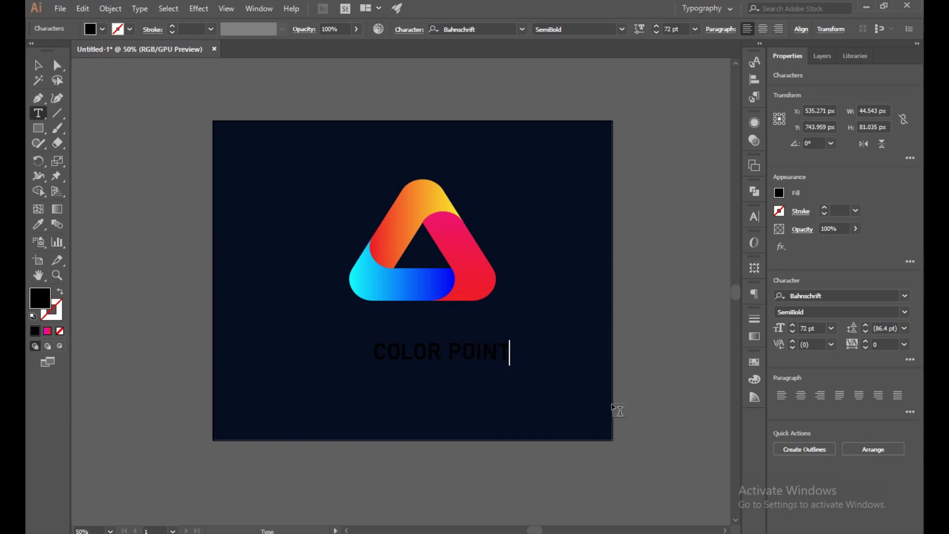
{"action": "left_click", "coordinate": [38, 65]}
{"action": "left_click_drag", "start_coordinate": [411, 354], "coordinate": [394, 366]}
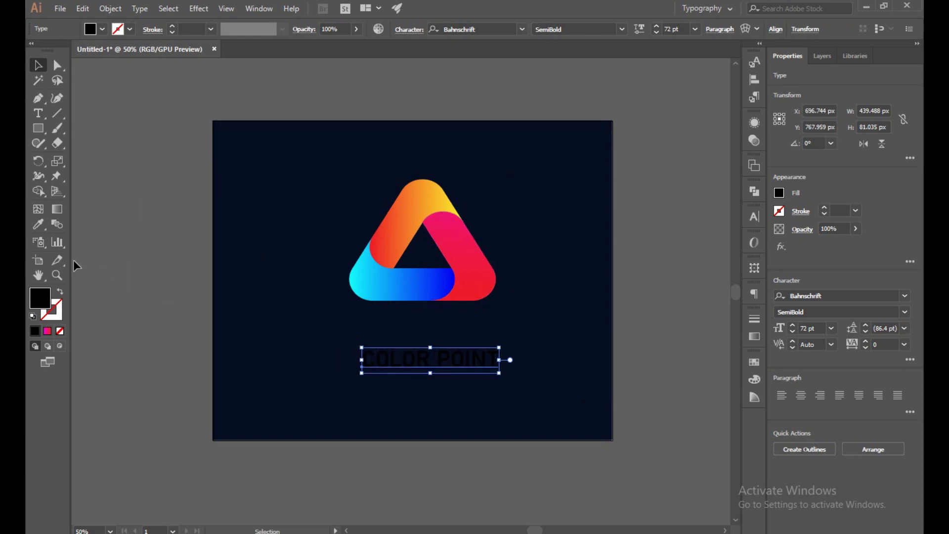
- Fill the COLOR POINT title with golden yellow E8BC05 and move it closer beneath the logo
{"action": "double_click", "coordinate": [41, 302]}
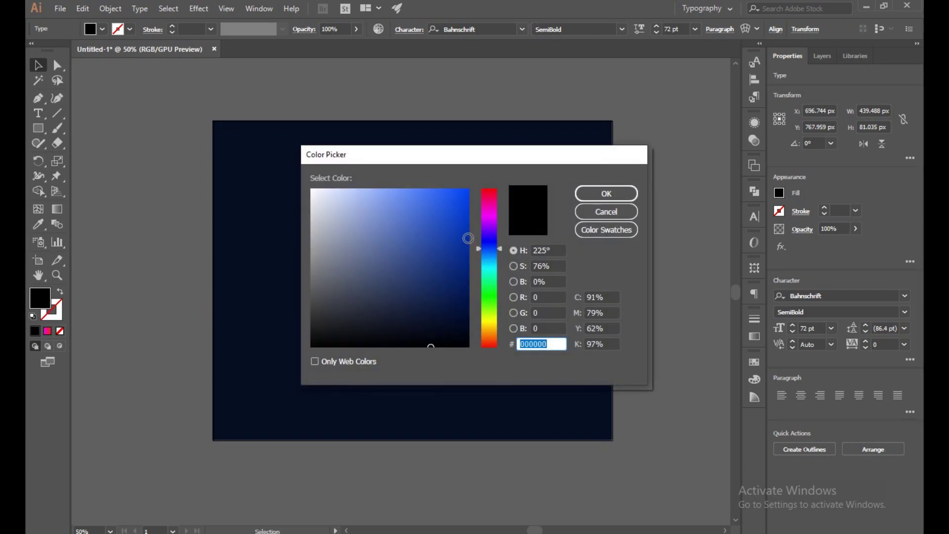
{"action": "left_click_drag", "start_coordinate": [498, 245], "coordinate": [498, 327]}
{"action": "left_click", "coordinate": [465, 202]}
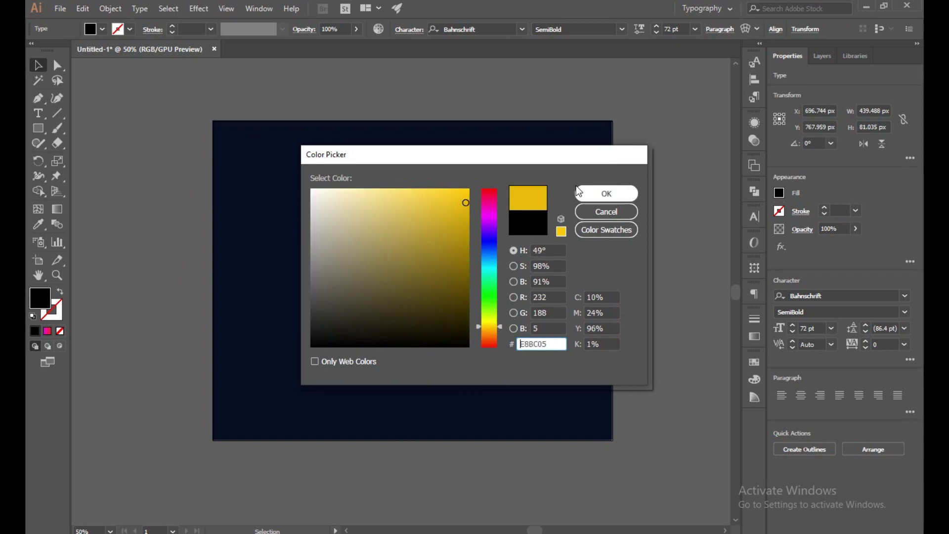
{"action": "left_click", "coordinate": [583, 193]}
{"action": "left_click", "coordinate": [460, 377]}
{"action": "left_click_drag", "start_coordinate": [458, 366], "coordinate": [448, 356]}
- Lighten the title's fill to a softer, paler yellow and deselect it
{"action": "double_click", "coordinate": [37, 299]}
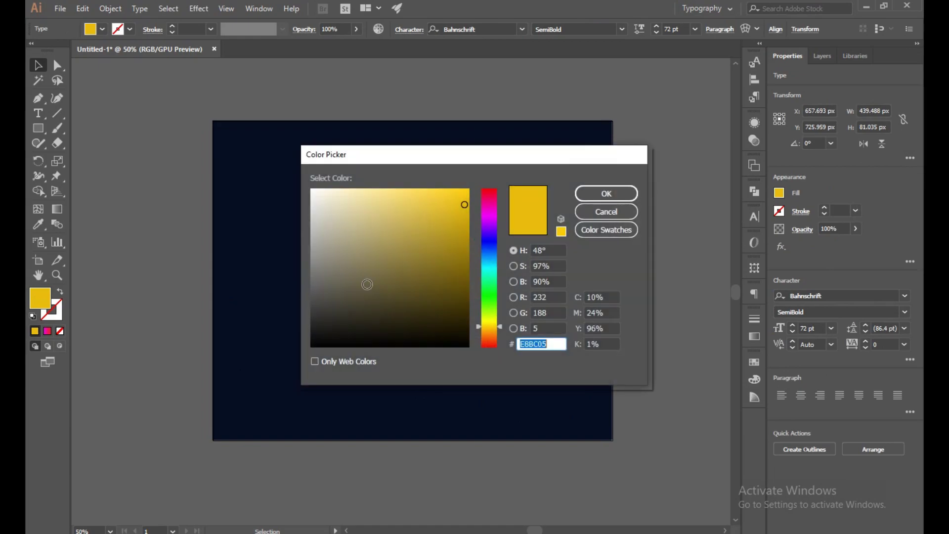
{"action": "left_click_drag", "start_coordinate": [460, 203], "coordinate": [424, 196]}
{"action": "left_click", "coordinate": [607, 194]}
{"action": "left_click", "coordinate": [651, 203]}
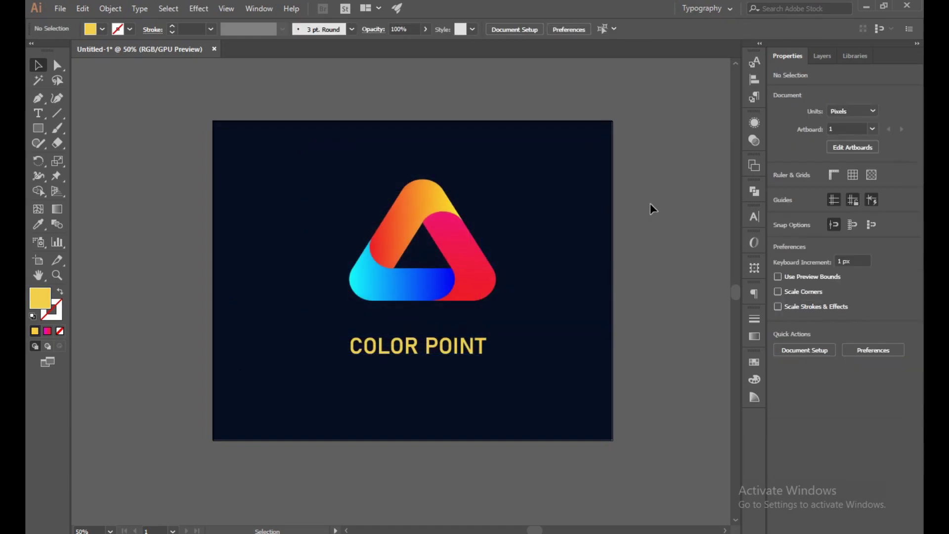
- Try to apply the blue bar's gradient to the COLOR POINT title with the Eyedropper
{"action": "left_click", "coordinate": [417, 346]}
{"action": "key", "text": "i"}
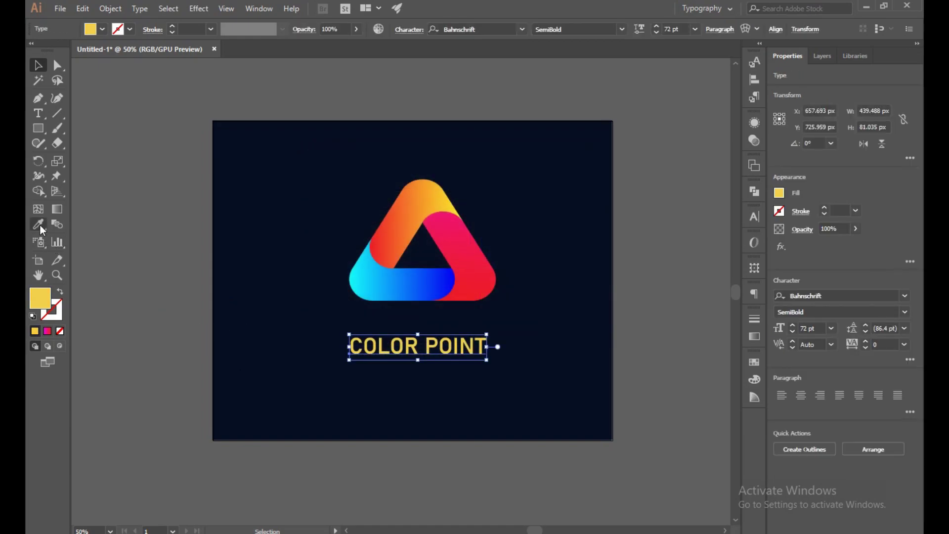
{"action": "left_click", "coordinate": [375, 273]}
{"action": "key", "text": "v"}
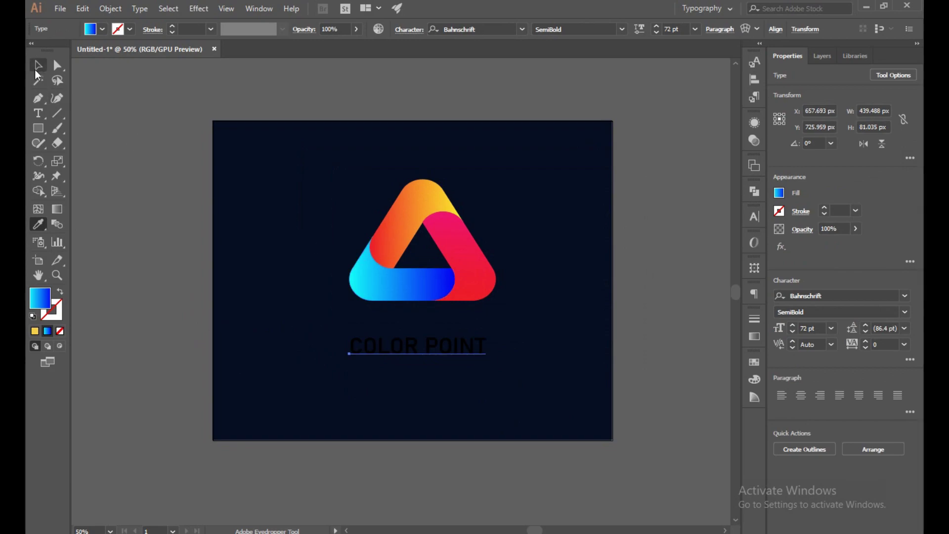
{"action": "left_click", "coordinate": [127, 146]}
{"action": "left_click", "coordinate": [378, 345]}
{"action": "double_click", "coordinate": [45, 294]}
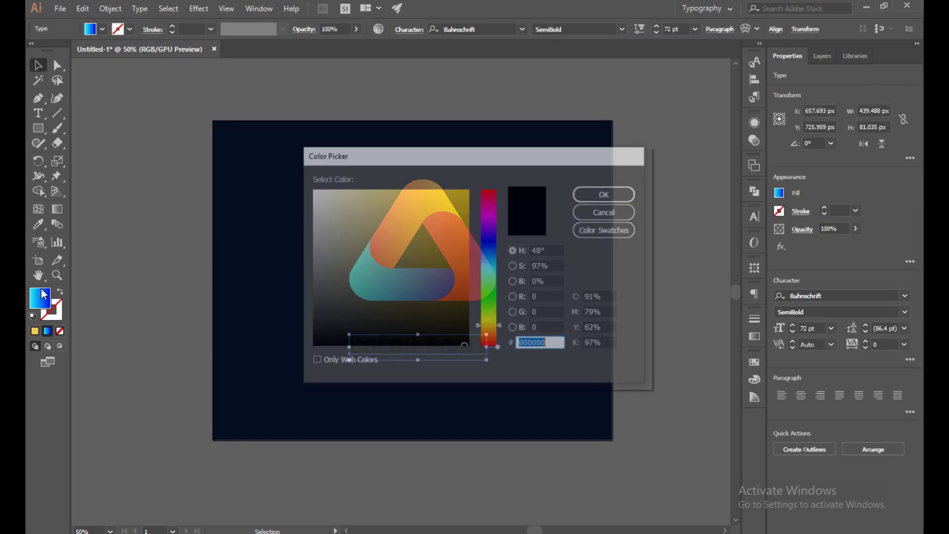
{"action": "left_click_drag", "start_coordinate": [500, 327], "coordinate": [503, 349]}
{"action": "left_click", "coordinate": [334, 204]}
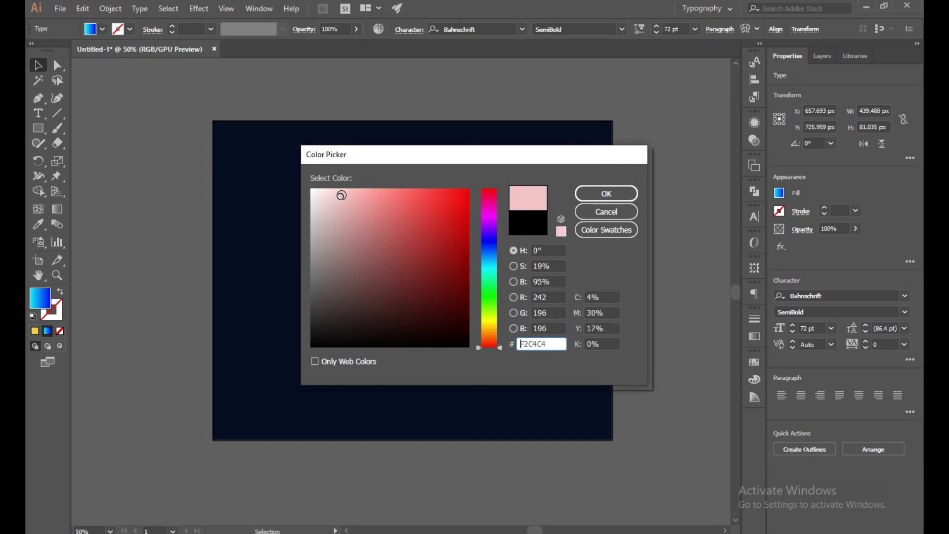
{"action": "mouse_move", "coordinate": [327, 257]}
{"action": "left_mouse_down"}
{"action": "mouse_move", "coordinate": [319, 292]}
{"action": "mouse_move", "coordinate": [378, 290]}
{"action": "left_mouse_up"}
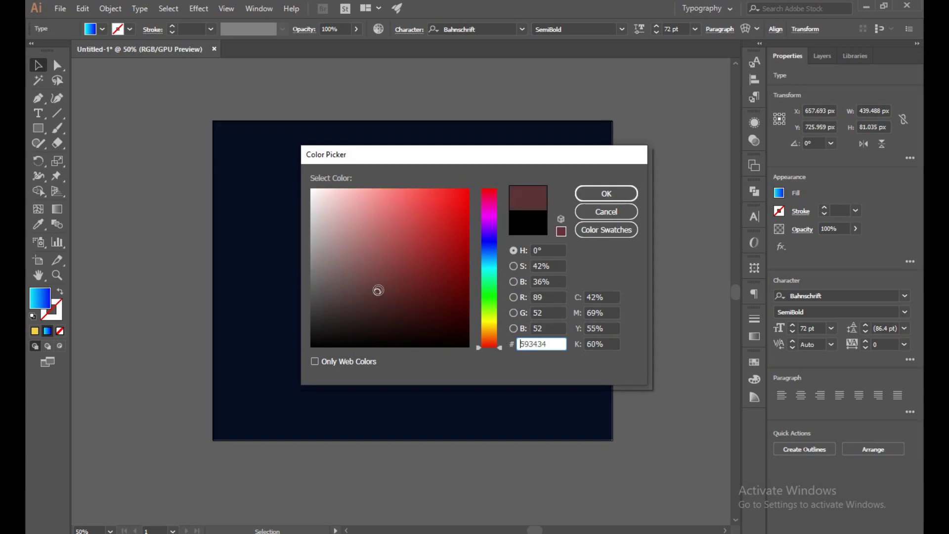
{"action": "left_click_drag", "start_coordinate": [494, 267], "coordinate": [501, 228]}
{"action": "left_click", "coordinate": [396, 219]}
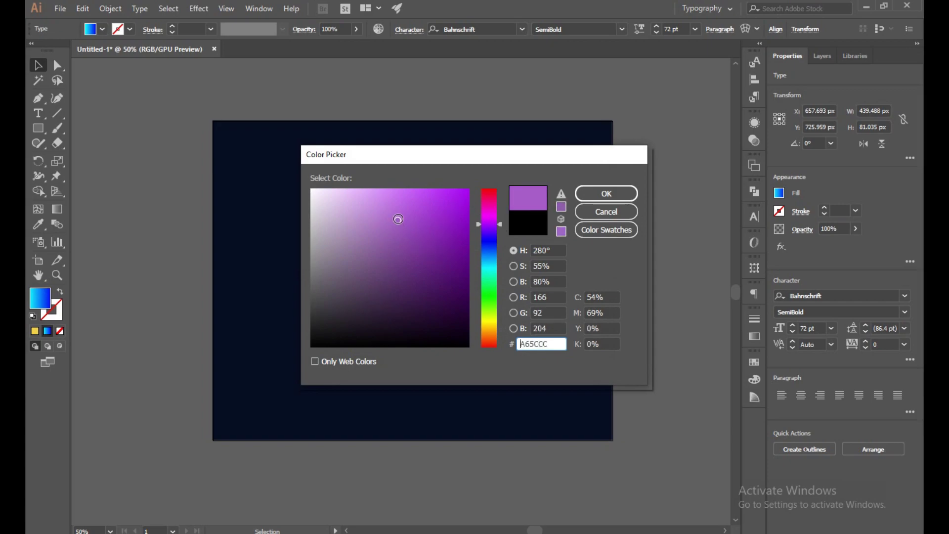
{"action": "mouse_move", "coordinate": [495, 273]}
{"action": "left_mouse_down"}
{"action": "mouse_move", "coordinate": [503, 196]}
{"action": "mouse_move", "coordinate": [489, 339]}
{"action": "mouse_move", "coordinate": [488, 197]}
{"action": "mouse_move", "coordinate": [488, 227]}
{"action": "left_mouse_up"}
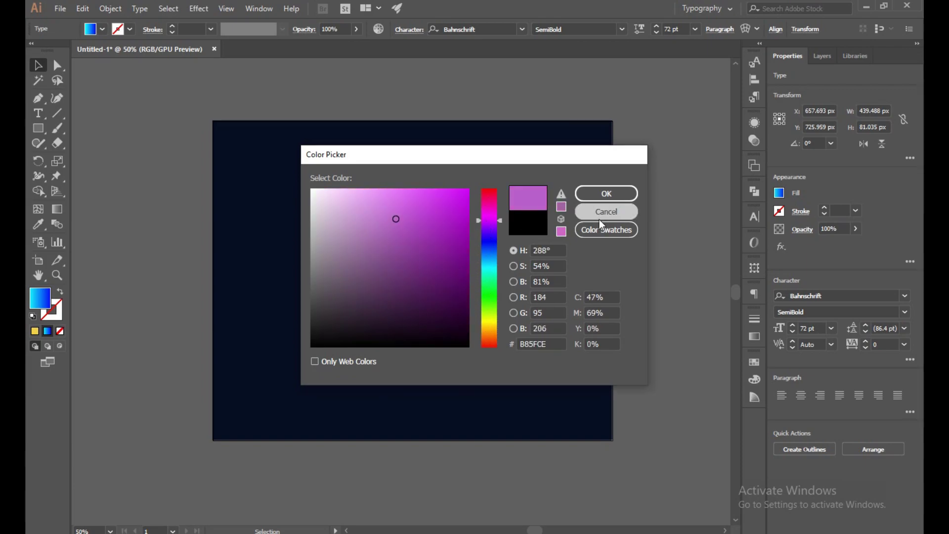
{"action": "left_click", "coordinate": [599, 217]}
- Try green and red fills on the title, settle on white FFFFFF, and shift the text slightly beneath the logo
{"action": "left_click", "coordinate": [754, 379]}
{"action": "left_click", "coordinate": [635, 389]}
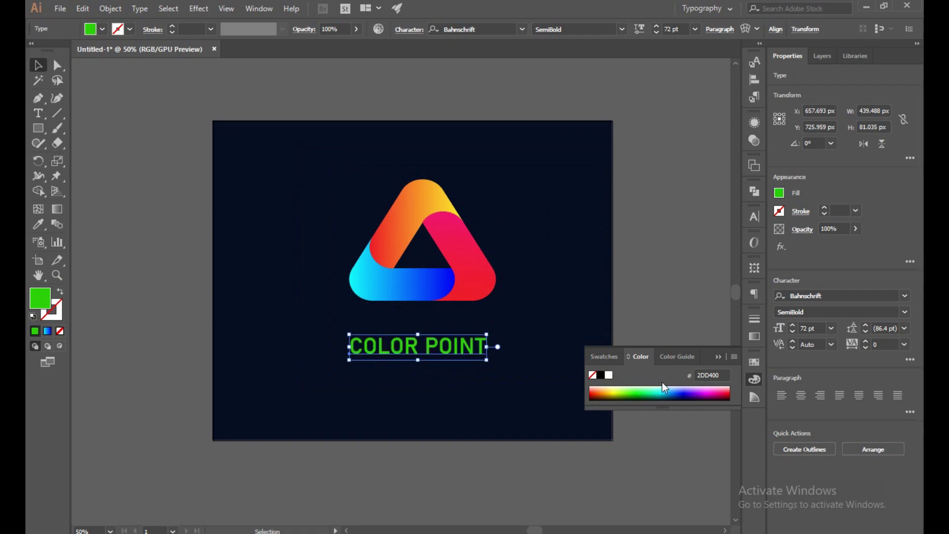
{"action": "left_click_drag", "start_coordinate": [667, 386], "coordinate": [599, 389]}
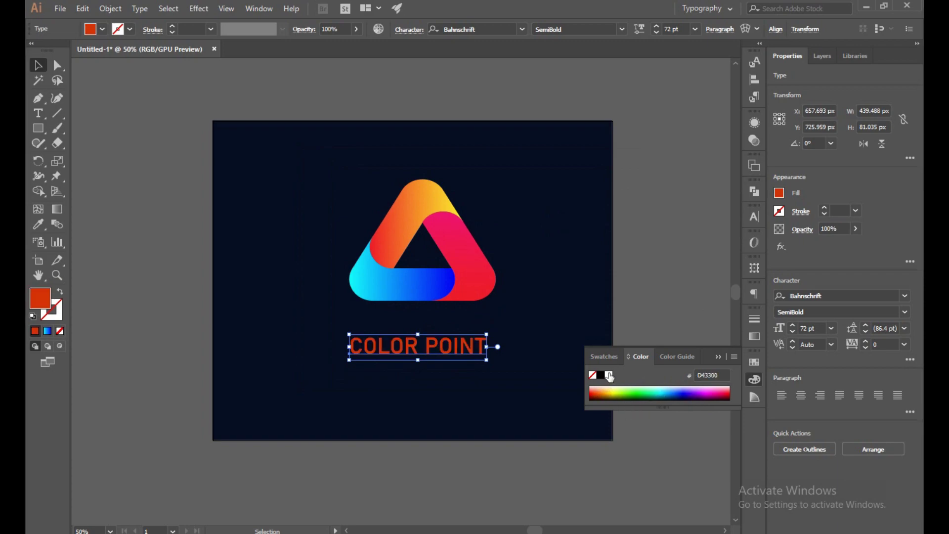
{"action": "left_click", "coordinate": [610, 376]}
{"action": "left_click", "coordinate": [619, 286]}
{"action": "left_click_drag", "start_coordinate": [440, 349], "coordinate": [452, 343]}
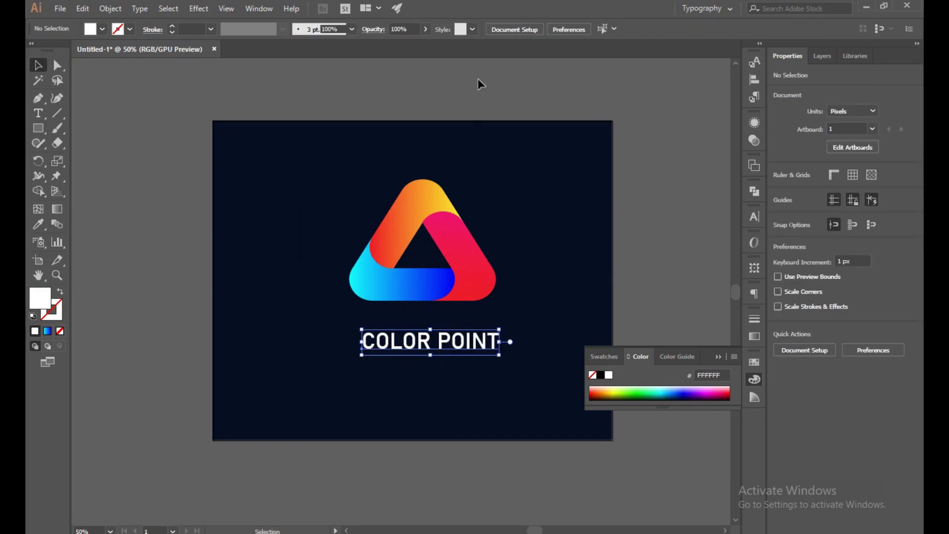
- Change the title's font to Microsoft Sans Serif Regular and recenter it beneath the logo
{"action": "left_click", "coordinate": [563, 27]}
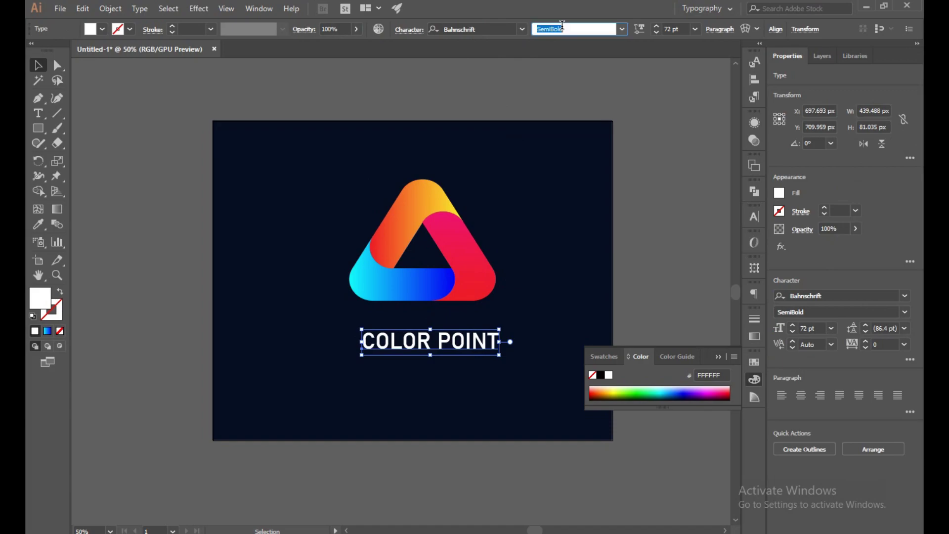
{"action": "left_click", "coordinate": [522, 30]}
{"action": "left_click", "coordinate": [520, 85]}
{"action": "left_click_drag", "start_coordinate": [475, 352], "coordinate": [456, 359]}
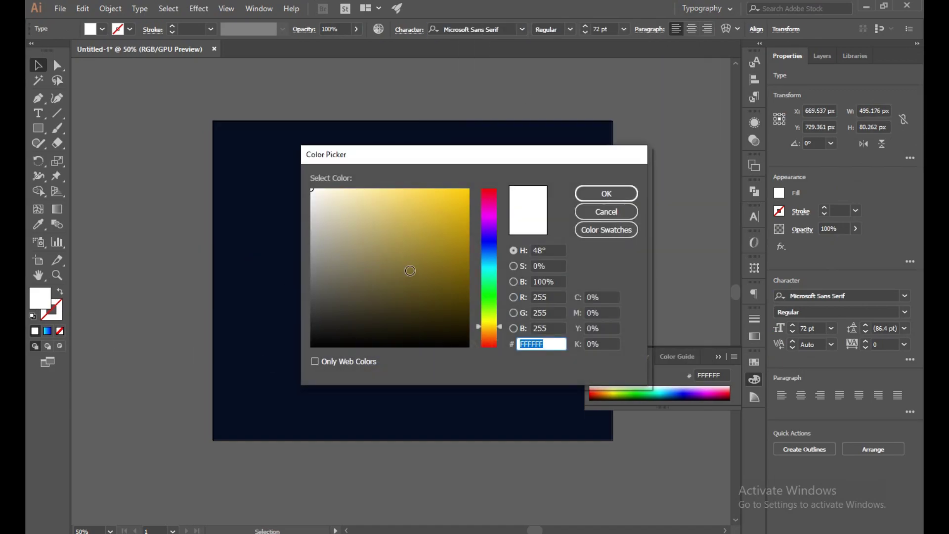
- Fill the title with pale cream F2ECD6 and nudge it up slightly toward the logo
{"action": "left_click", "coordinate": [330, 195]}
{"action": "left_click", "coordinate": [604, 193]}
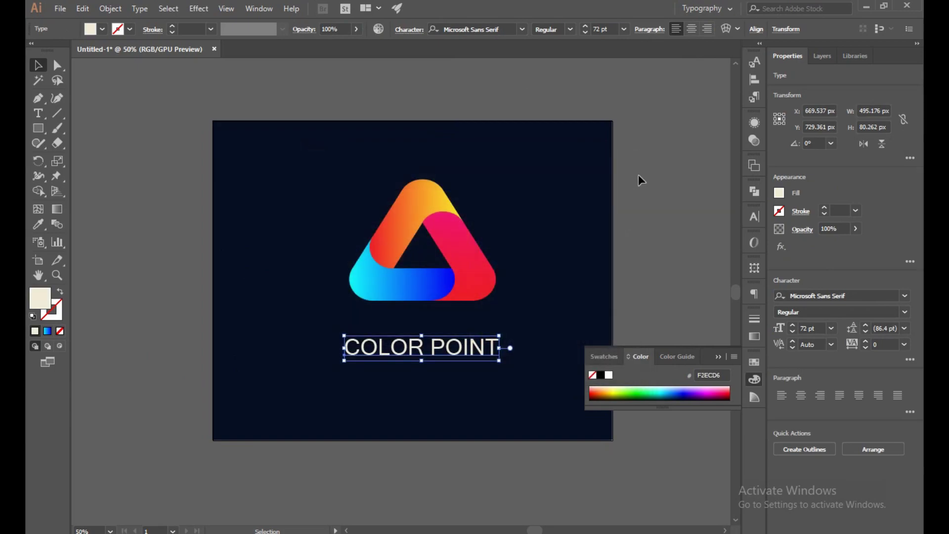
{"action": "left_click", "coordinate": [718, 357]}
{"action": "mouse_move", "coordinate": [472, 355]}
{"action": "left_mouse_down"}
{"action": "mouse_move", "coordinate": [472, 341]}
{"action": "mouse_move", "coordinate": [472, 351]}
{"action": "left_mouse_up"}
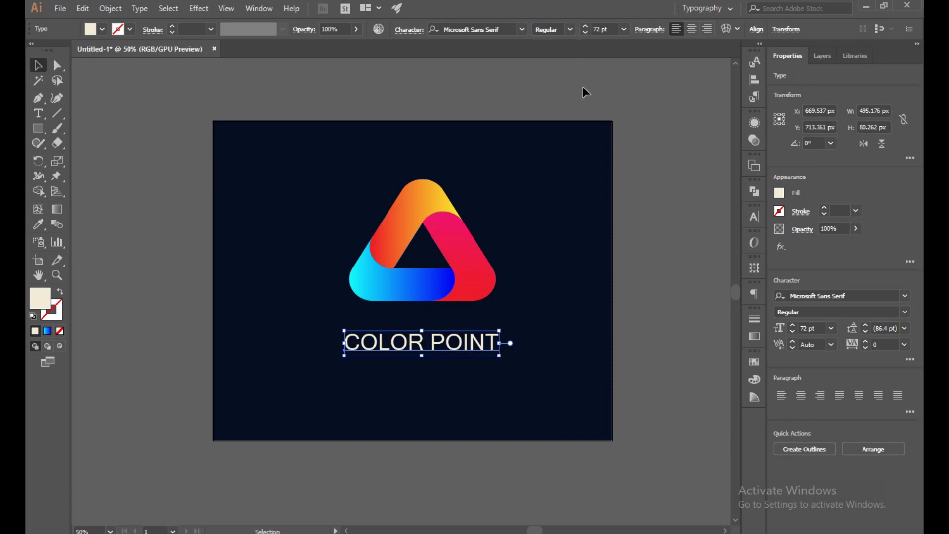
{"action": "left_click", "coordinate": [559, 346]}
- Replace the word POINT with CLUB so the title reads "COLOR CLUB", and reposition it beneath the logo
{"action": "left_click", "coordinate": [467, 354]}
{"action": "left_click", "coordinate": [40, 110]}
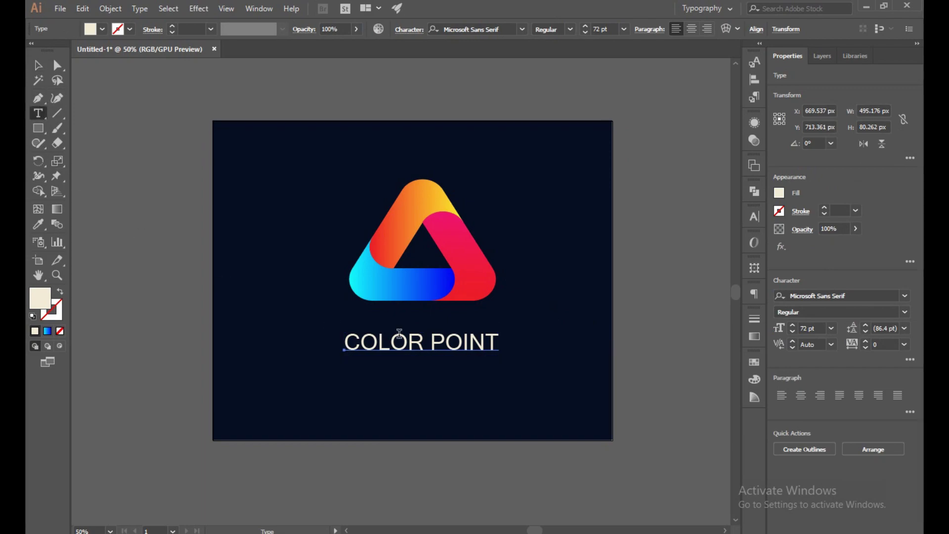
{"action": "left_click", "coordinate": [493, 340]}
{"action": "key", "text": "BackSpace"}
{"action": "key", "text": "BackSpace"}
{"action": "key", "text": "BackSpace"}
{"action": "key", "text": "BackSpace"}
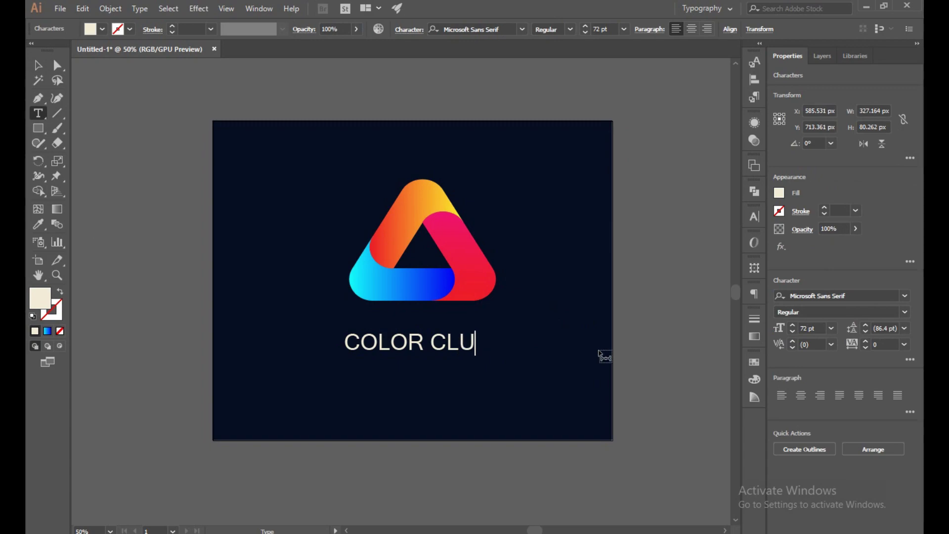
{"action": "key", "text": "Escape"}
{"action": "left_click", "coordinate": [381, 428]}
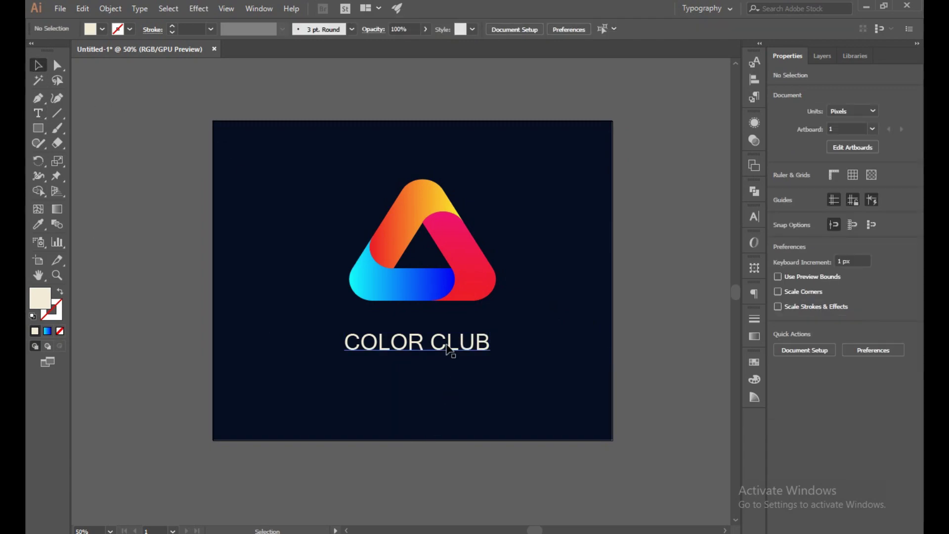
{"action": "left_click_drag", "start_coordinate": [447, 354], "coordinate": [446, 341]}
- Trace the rounded lower end of the orange bar with the Pen tool, from its outer edge to the triangle's inner corner
{"action": "scroll", "coordinate": [412, 257], "scroll_direction": "up", "scroll_amount": 3}
{"action": "key", "text": "p"}
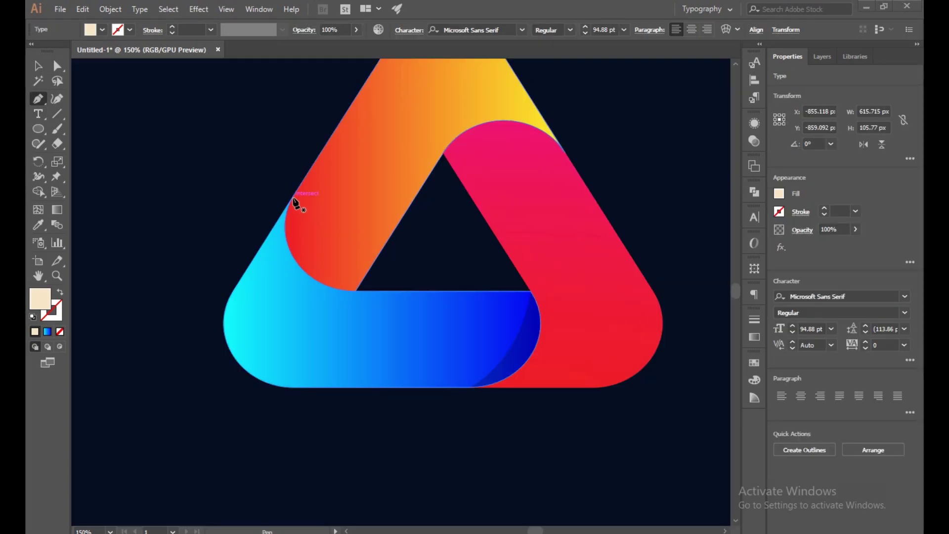
{"action": "scroll", "coordinate": [293, 199], "scroll_direction": "up", "scroll_amount": 3}
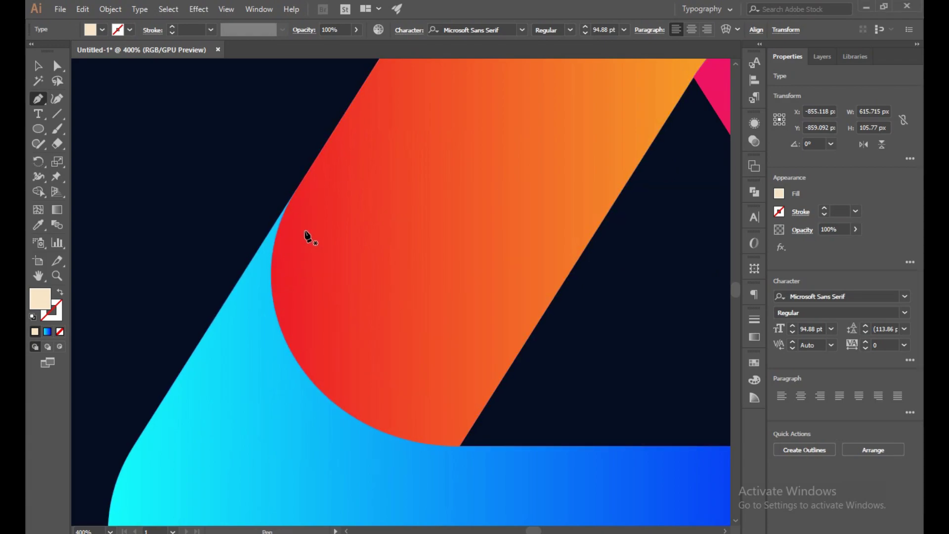
{"action": "left_click", "coordinate": [296, 189]}
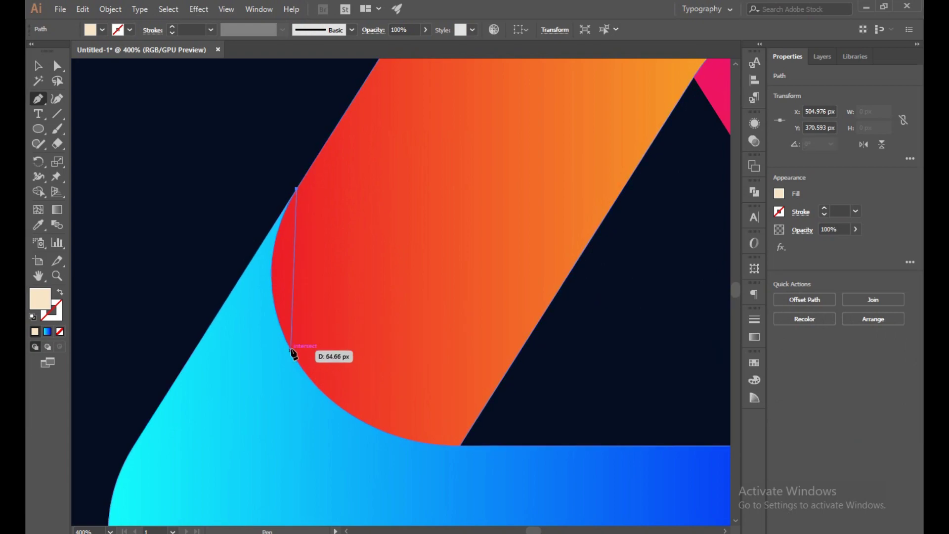
{"action": "left_click_drag", "start_coordinate": [291, 351], "coordinate": [340, 445]}
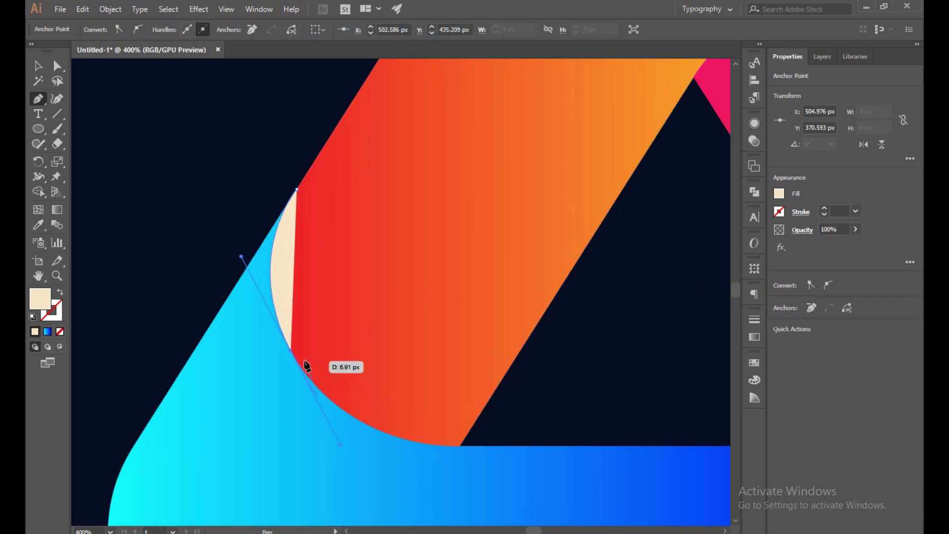
{"action": "left_click_drag", "start_coordinate": [280, 352], "coordinate": [450, 449]}
{"action": "left_click_drag", "start_coordinate": [393, 436], "coordinate": [455, 448]}
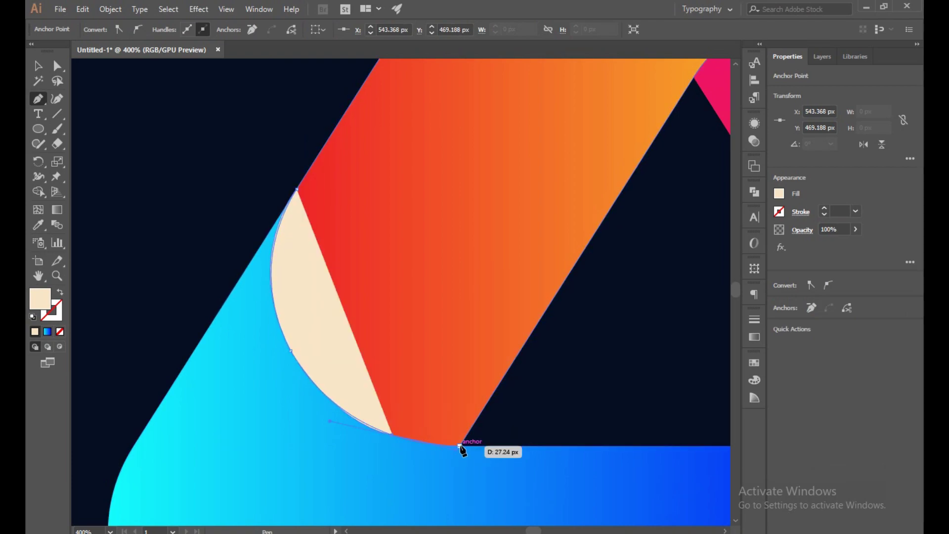
{"action": "left_click", "coordinate": [459, 446]}
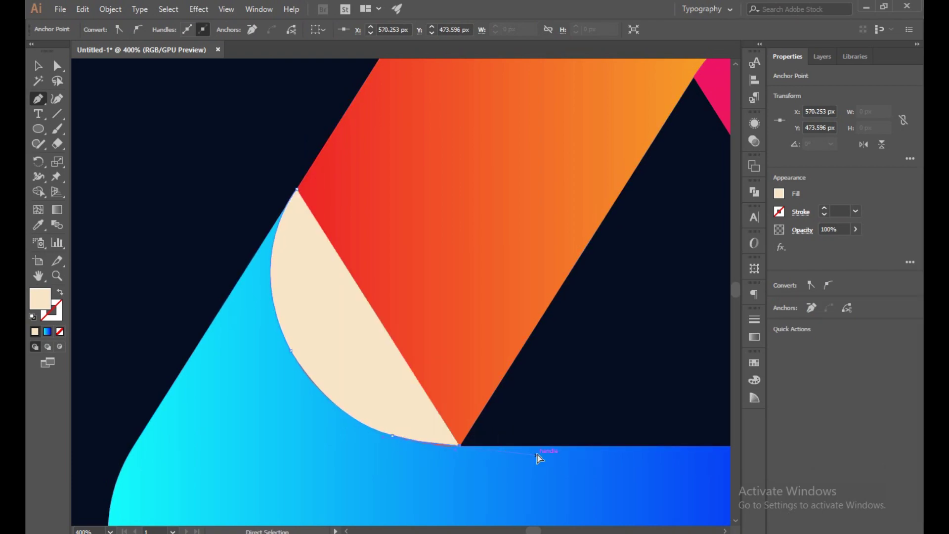
{"action": "mouse_move", "coordinate": [434, 447]}
{"action": "left_mouse_down"}
{"action": "mouse_move", "coordinate": [394, 438]}
{"action": "mouse_move", "coordinate": [442, 449]}
{"action": "left_mouse_up"}
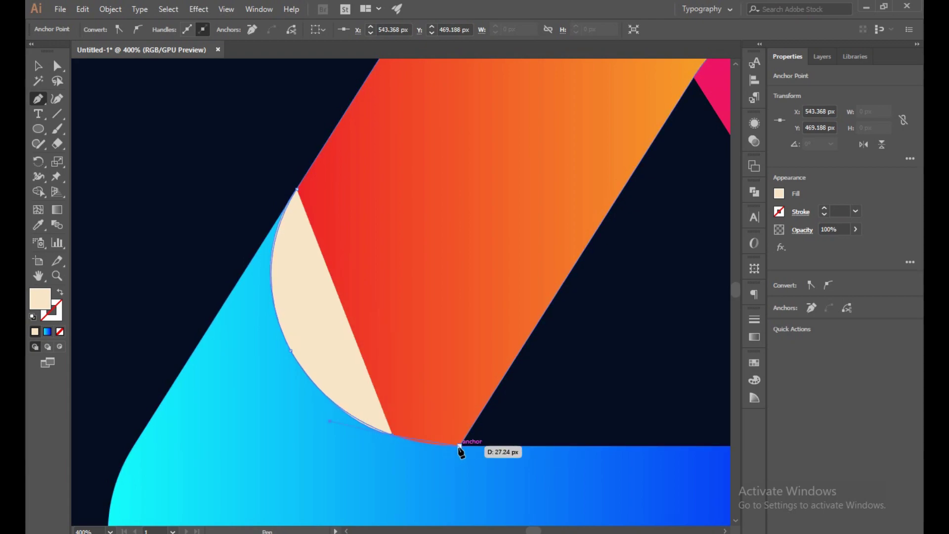
{"action": "scroll", "coordinate": [443, 450], "scroll_direction": "up", "scroll_amount": 4}
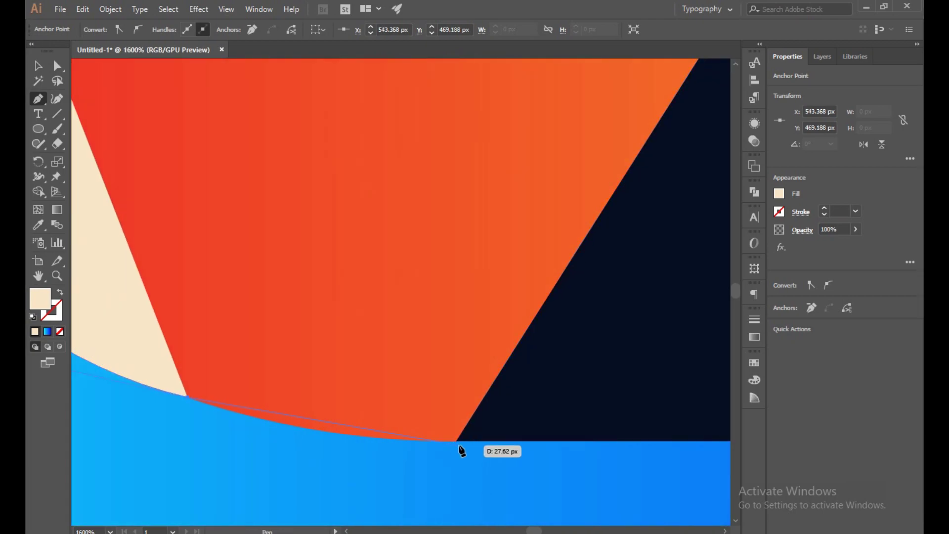
{"action": "left_click_drag", "start_coordinate": [455, 441], "coordinate": [561, 433]}
- Close the path at its starting anchor with a curved inner edge, forming a thin crescent on the orange bar's lower end
{"action": "key", "text": "ctrl+minus"}
{"action": "key", "text": "ctrl+minus"}
{"action": "key", "text": "ctrl+minus"}
{"action": "key", "text": "ctrl+minus"}
{"action": "key", "text": "ctrl+minus"}
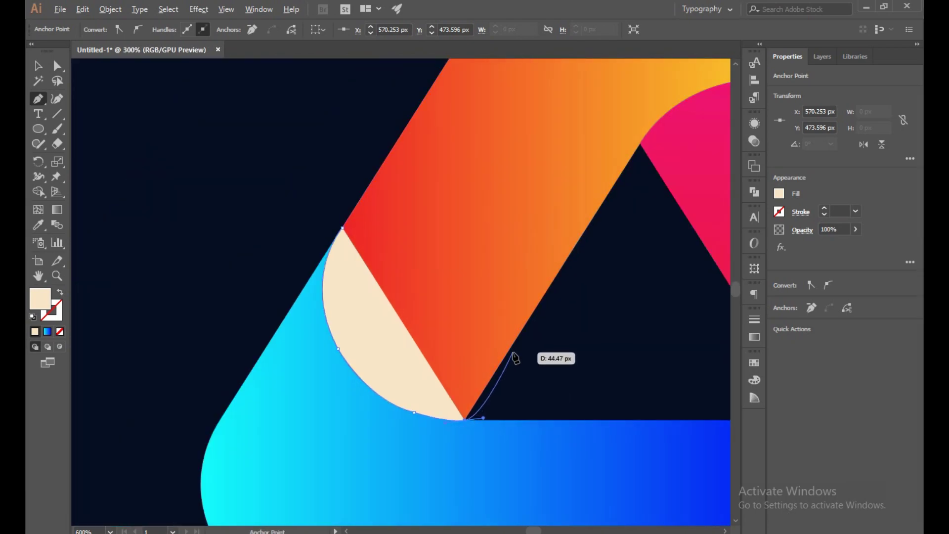
{"action": "left_click_drag", "start_coordinate": [514, 357], "coordinate": [341, 227]}
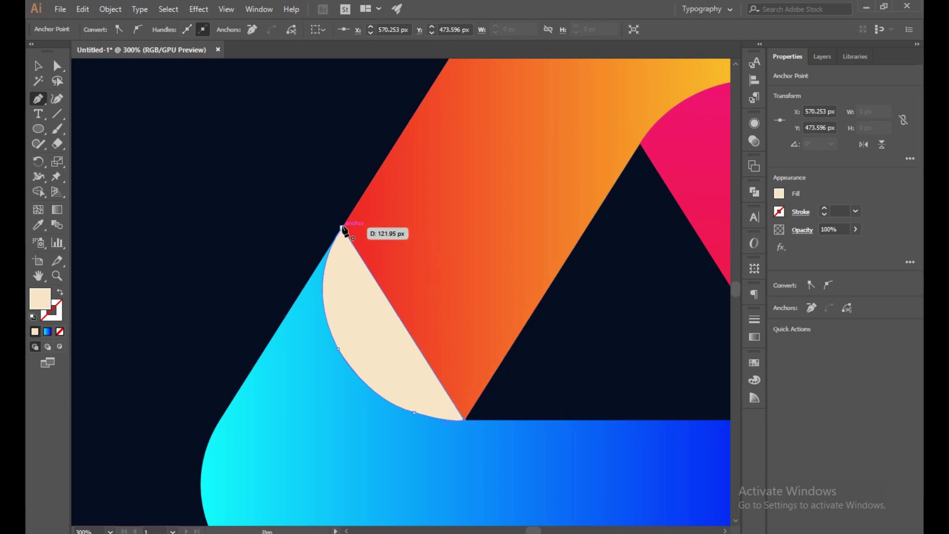
{"action": "left_click", "coordinate": [300, 65], "text": "ctrl"}
{"action": "scroll", "coordinate": [300, 64], "scroll_direction": "up", "scroll_amount": 2}
{"action": "scroll", "coordinate": [299, 64], "scroll_direction": "up", "scroll_amount": 1}
{"action": "key", "text": "ctrl+z"}
{"action": "key", "text": "ctrl+z"}
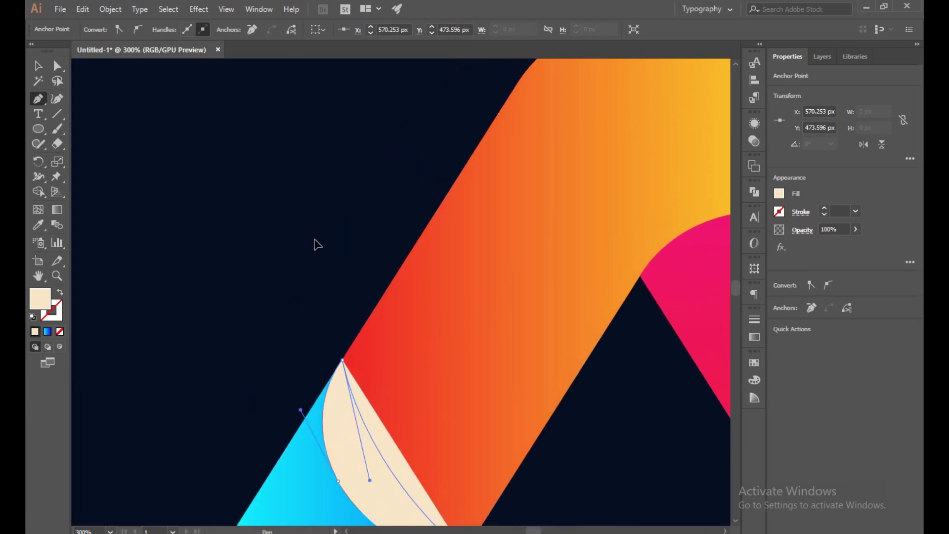
{"action": "left_click_drag", "start_coordinate": [338, 306], "coordinate": [339, 223]}
{"action": "scroll", "coordinate": [322, 313], "scroll_direction": "down", "scroll_amount": 3}
{"action": "left_click_drag", "start_coordinate": [345, 174], "coordinate": [349, 127]}
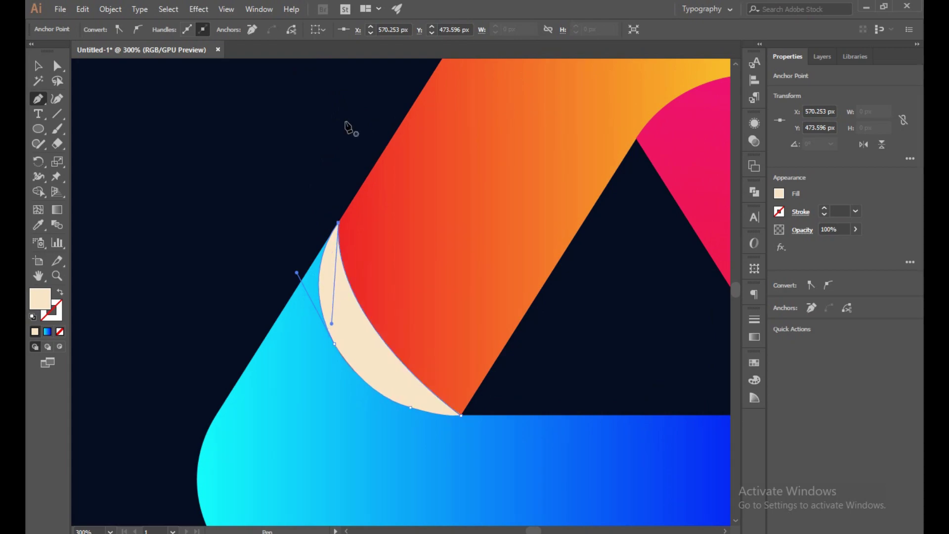
- Swap the crescent's fill and stroke, giving it a 1 pt cream outline and no fill
{"action": "left_click", "coordinate": [38, 65]}
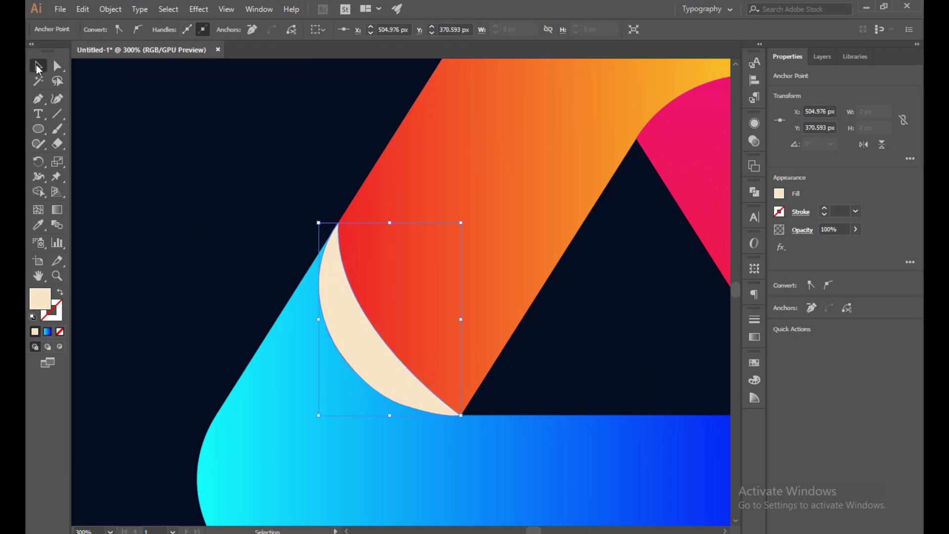
{"action": "left_click", "coordinate": [60, 293]}
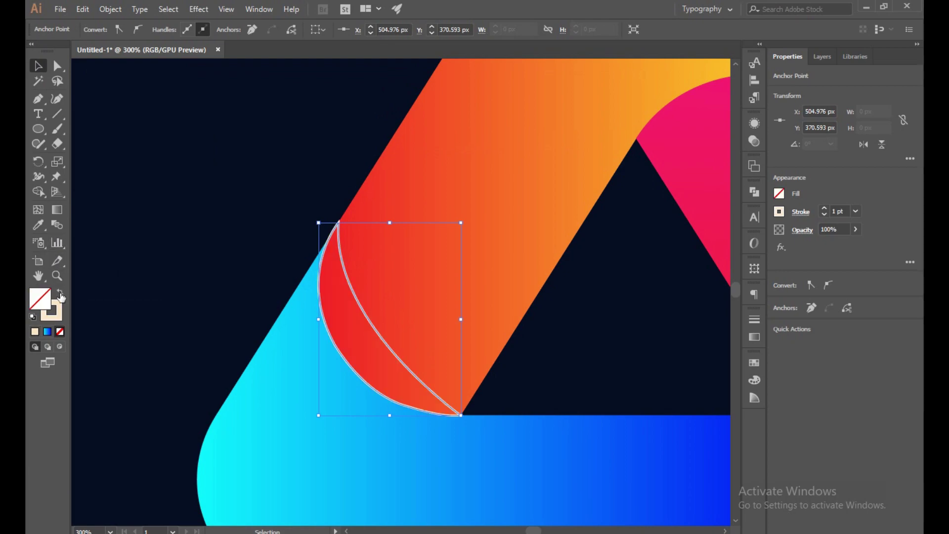
- Swap the crescent's stroke and fill so it is filled without an outline, and set the fill to black (000000)
{"action": "left_click", "coordinate": [60, 293]}
{"action": "double_click", "coordinate": [40, 298]}
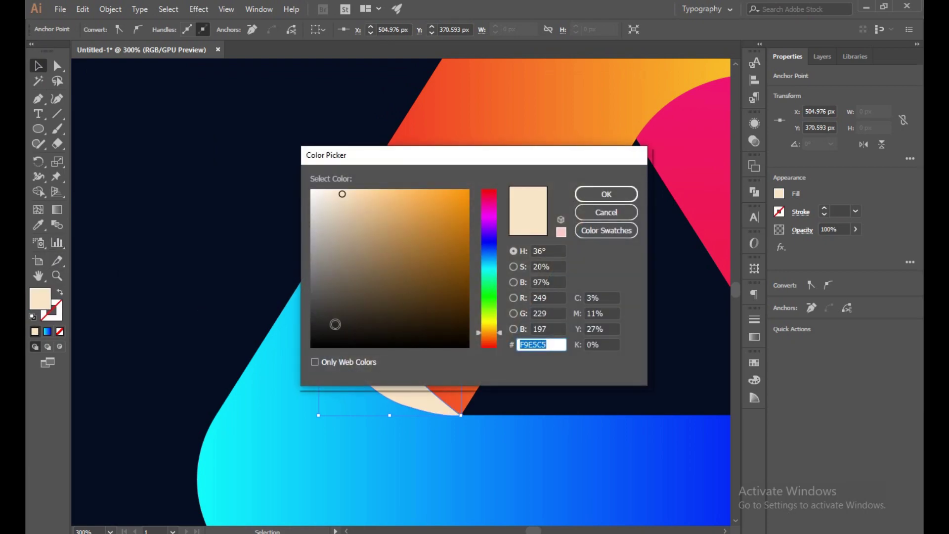
{"action": "left_click", "coordinate": [491, 245]}
{"action": "left_click", "coordinate": [465, 346]}
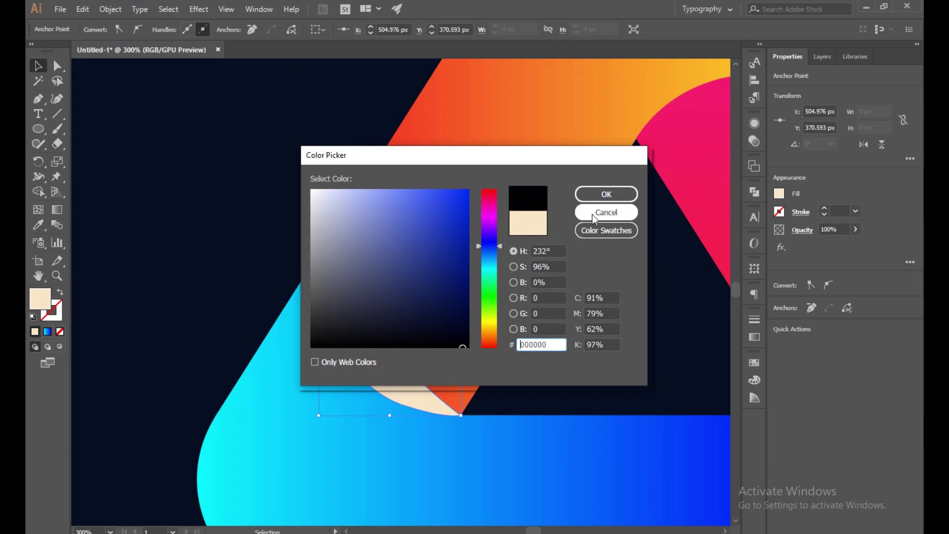
{"action": "left_click", "coordinate": [606, 194]}
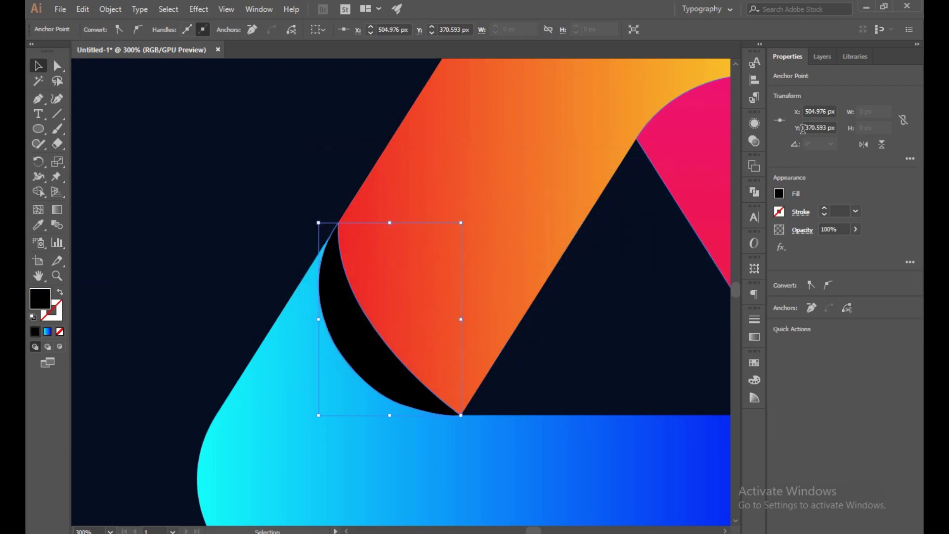
- Lower the opacity of the black crescent on the orange bar's lower end to 24%
{"action": "left_click", "coordinate": [284, 186]}
{"action": "left_click", "coordinate": [392, 381]}
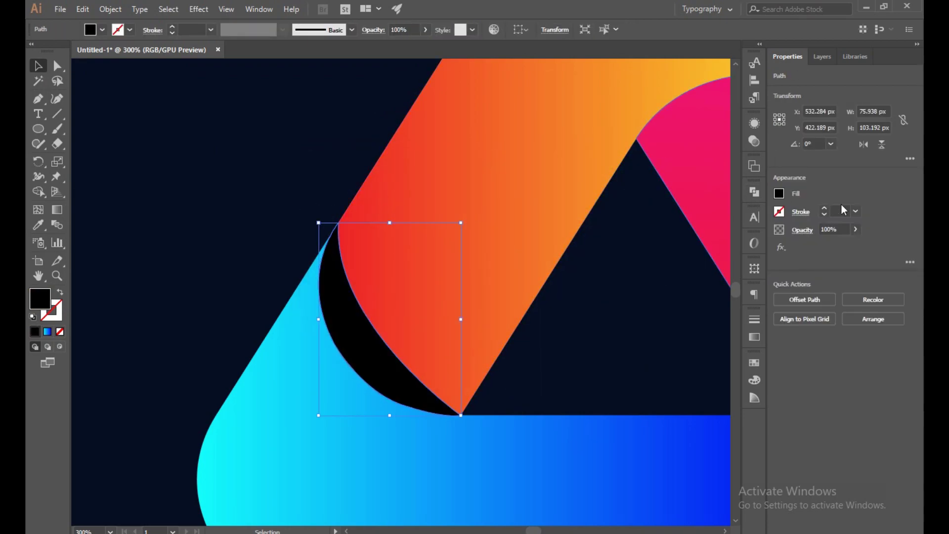
{"action": "left_click", "coordinate": [856, 230]}
{"action": "left_click_drag", "start_coordinate": [830, 250], "coordinate": [823, 250]}
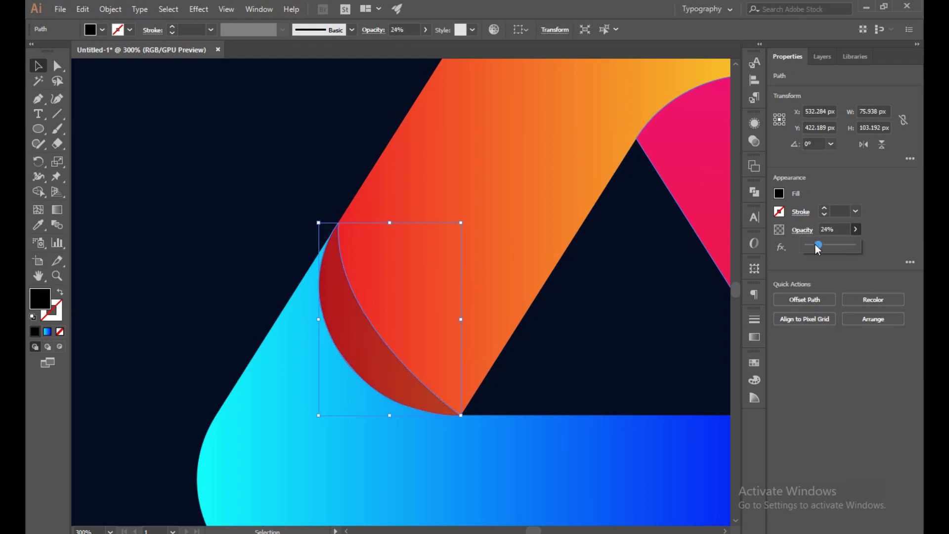
{"action": "left_click", "coordinate": [511, 388]}
- Draw a closed crescent with the Pen tool along the pink bar's rounded upper end, with a shallower curved inner edge
{"action": "key", "text": "ctrl+1"}
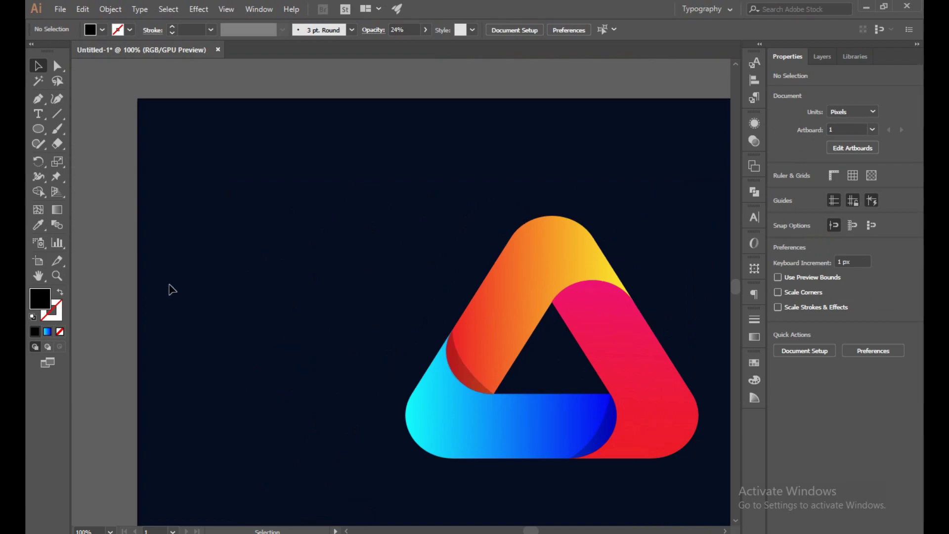
{"action": "key", "text": "p"}
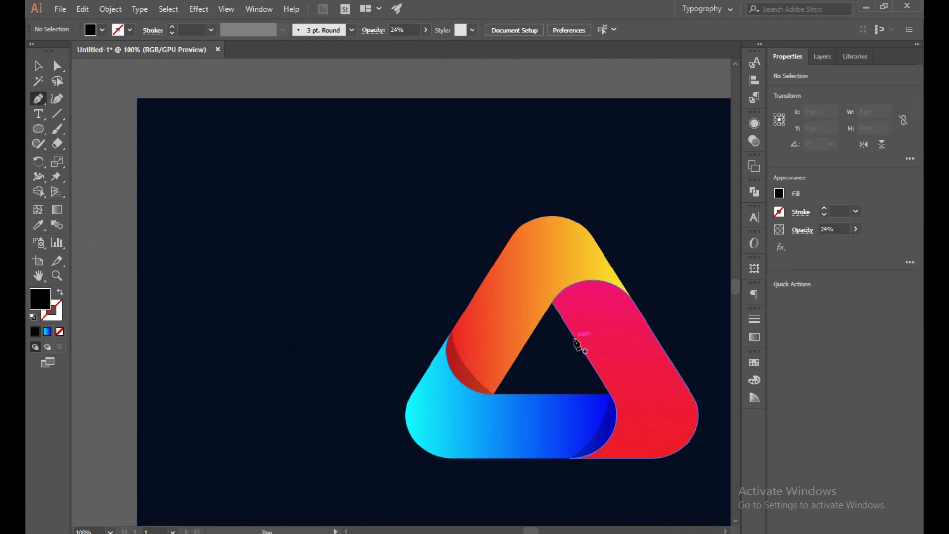
{"action": "scroll", "coordinate": [573, 340], "scroll_direction": "up", "scroll_amount": 3}
{"action": "left_click_drag", "start_coordinate": [599, 232], "coordinate": [447, 228]}
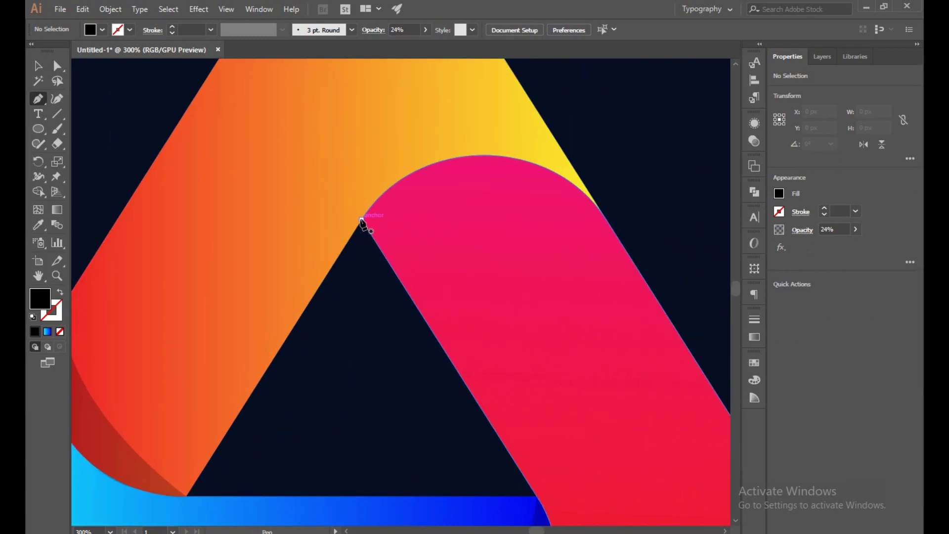
{"action": "left_click", "coordinate": [362, 220]}
{"action": "mouse_move", "coordinate": [471, 156]}
{"action": "left_mouse_down"}
{"action": "mouse_move", "coordinate": [493, 179]}
{"action": "mouse_move", "coordinate": [543, 160]}
{"action": "mouse_move", "coordinate": [541, 153]}
{"action": "mouse_move", "coordinate": [480, 163]}
{"action": "left_mouse_up"}
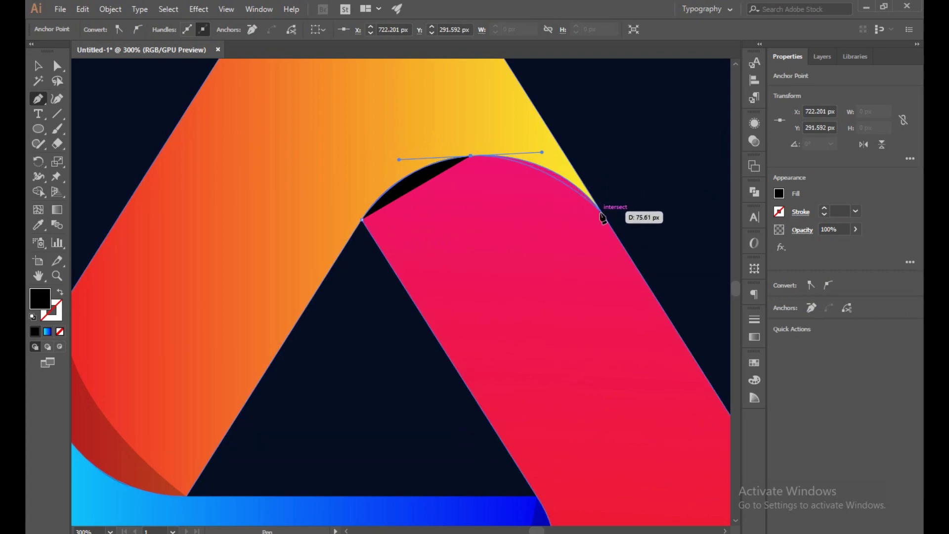
{"action": "left_click_drag", "start_coordinate": [606, 219], "coordinate": [626, 248]}
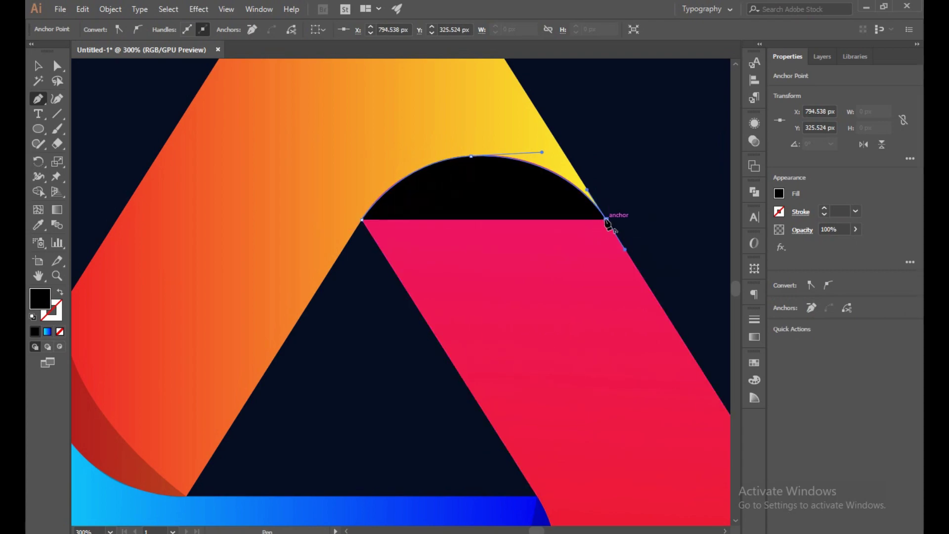
{"action": "left_click", "coordinate": [362, 220]}
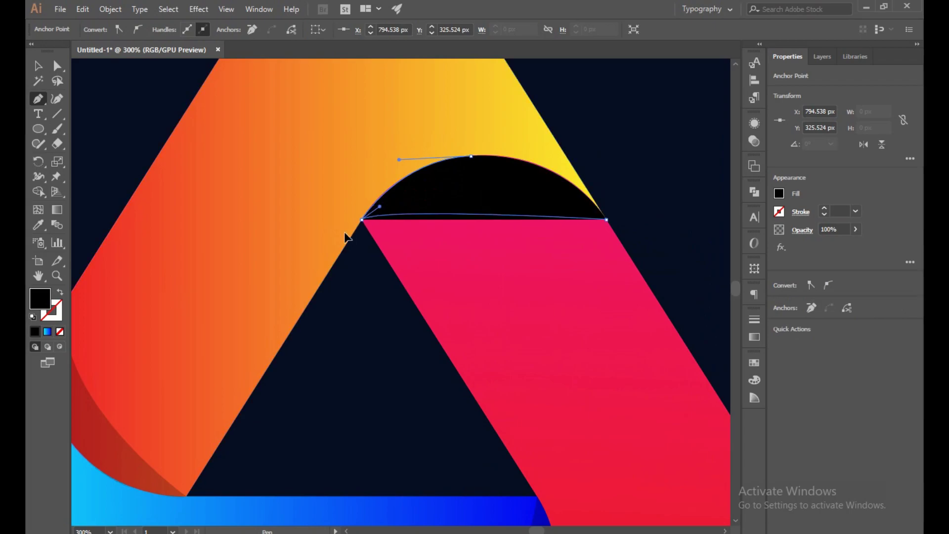
{"action": "left_click_drag", "start_coordinate": [345, 232], "coordinate": [286, 276]}
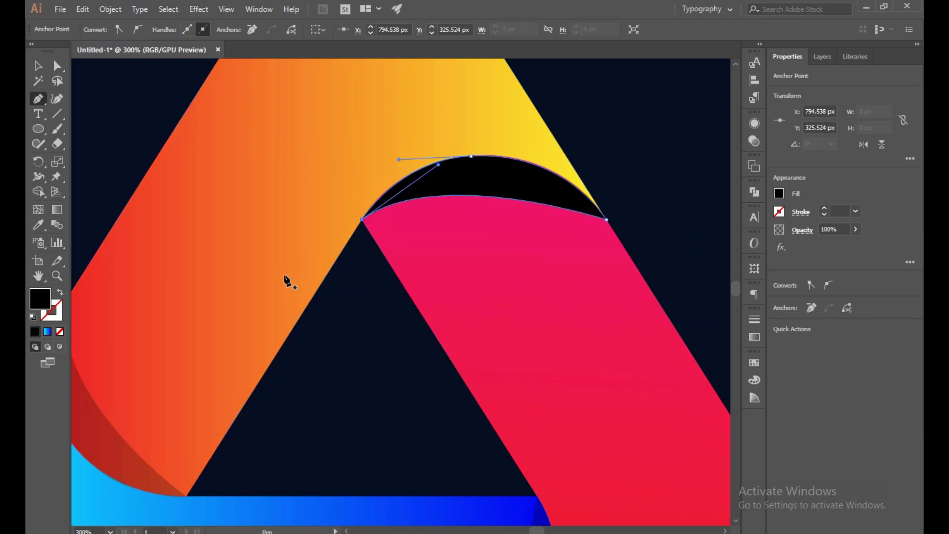
- Reduce the opacity of the black crescent on the pink bar to about 36% and deselect it
{"action": "key", "text": "v"}
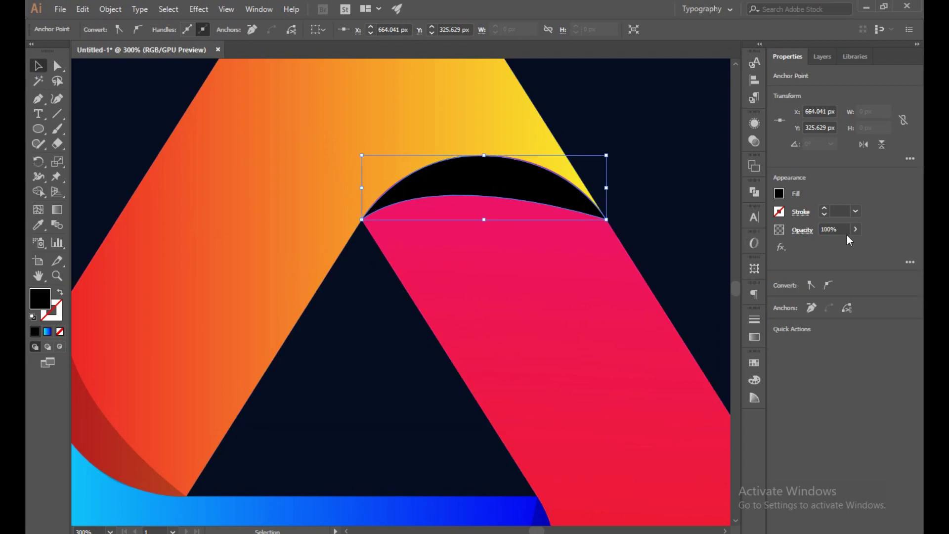
{"action": "left_click_drag", "start_coordinate": [846, 247], "coordinate": [832, 247]}
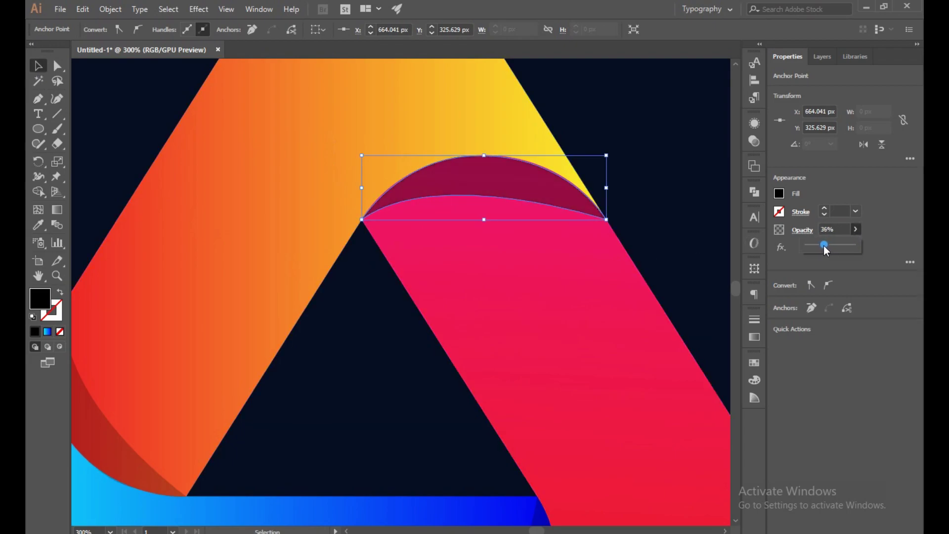
{"action": "left_click_drag", "start_coordinate": [823, 247], "coordinate": [825, 248]}
{"action": "left_click", "coordinate": [401, 395]}
{"action": "key", "text": "ctrl+1"}
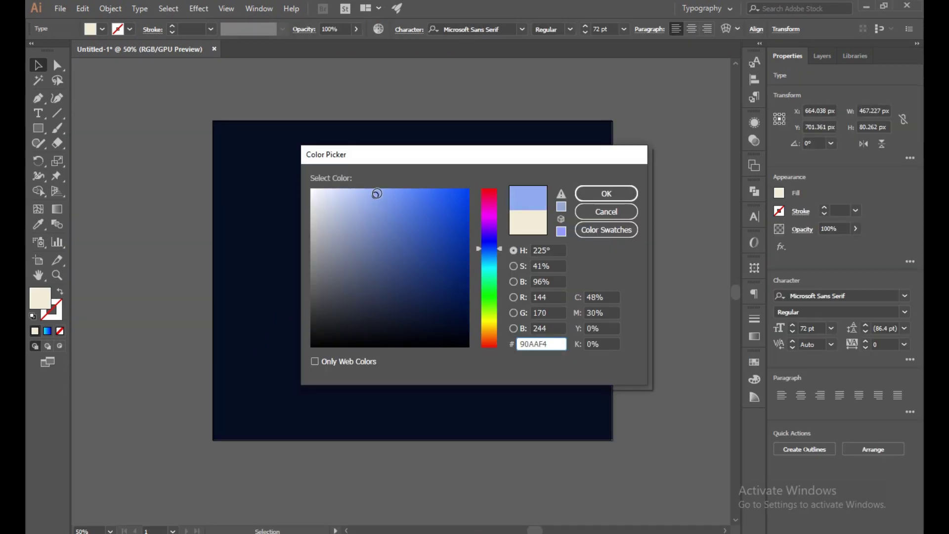
- Recolor the COLOR CLUB title with a muted light blue-gray fill
{"action": "mouse_move", "coordinate": [375, 194]}
{"action": "left_mouse_down"}
{"action": "mouse_move", "coordinate": [347, 253]}
{"action": "mouse_move", "coordinate": [326, 205]}
{"action": "mouse_move", "coordinate": [325, 223]}
{"action": "left_mouse_up"}
{"action": "left_click", "coordinate": [604, 197]}
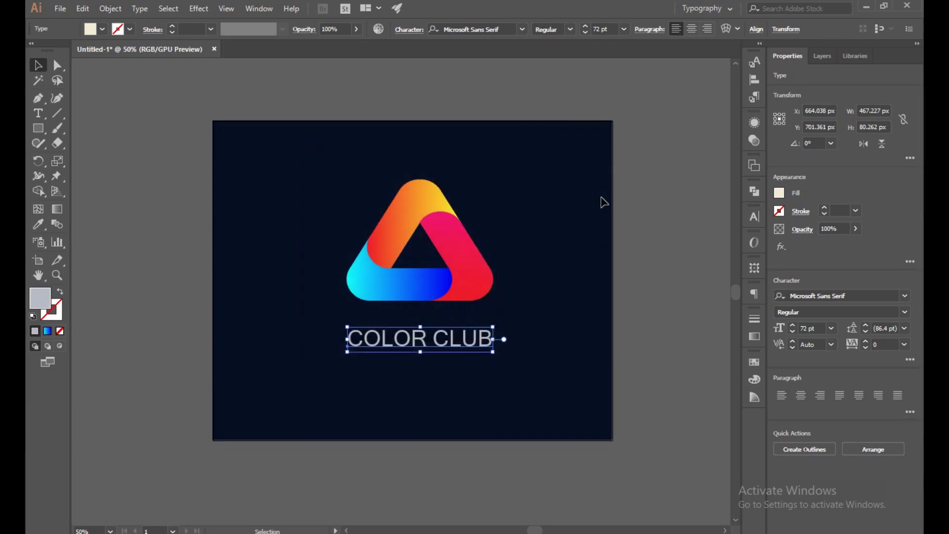
{"action": "left_click", "coordinate": [624, 207]}
- Set the fill of the COLOR CLUB title to a light warm cream
{"action": "left_click_drag", "start_coordinate": [467, 435], "coordinate": [271, 345]}
{"action": "double_click", "coordinate": [40, 298]}
{"action": "mouse_move", "coordinate": [430, 227]}
{"action": "left_mouse_down"}
{"action": "mouse_move", "coordinate": [442, 207]}
{"action": "mouse_move", "coordinate": [414, 194]}
{"action": "mouse_move", "coordinate": [426, 227]}
{"action": "mouse_move", "coordinate": [430, 211]}
{"action": "left_mouse_up"}
{"action": "left_click_drag", "start_coordinate": [489, 327], "coordinate": [489, 330]}
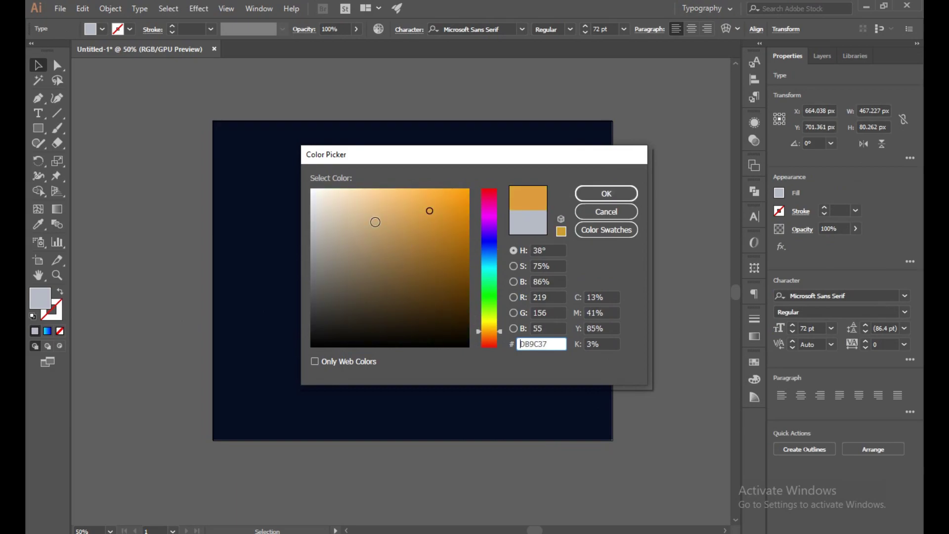
{"action": "left_click_drag", "start_coordinate": [375, 218], "coordinate": [344, 191]}
{"action": "left_click", "coordinate": [606, 193]}
{"action": "left_click", "coordinate": [626, 177]}
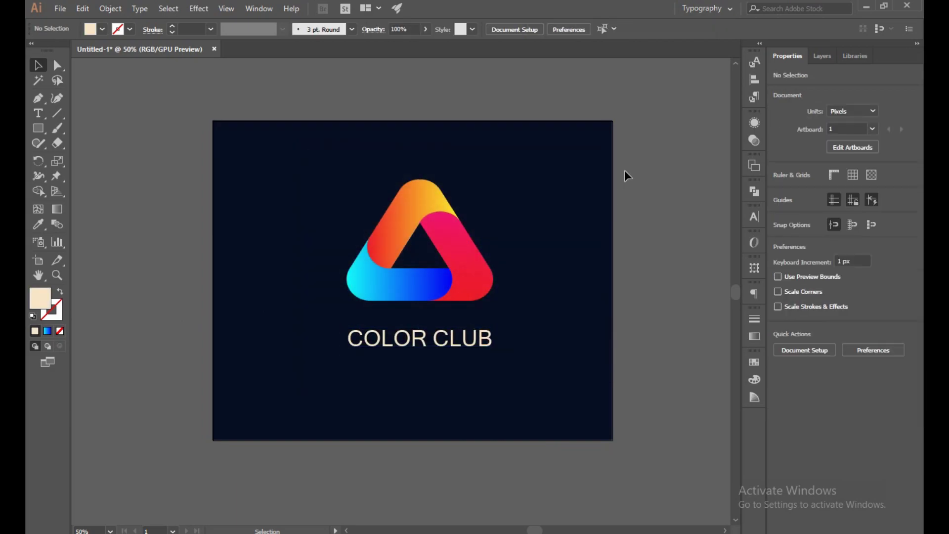
- Enlarge the COLOR CLUB title so it is wider than the logo, keep it centered beneath the triangle, and deselect it
{"action": "left_click", "coordinate": [447, 345]}
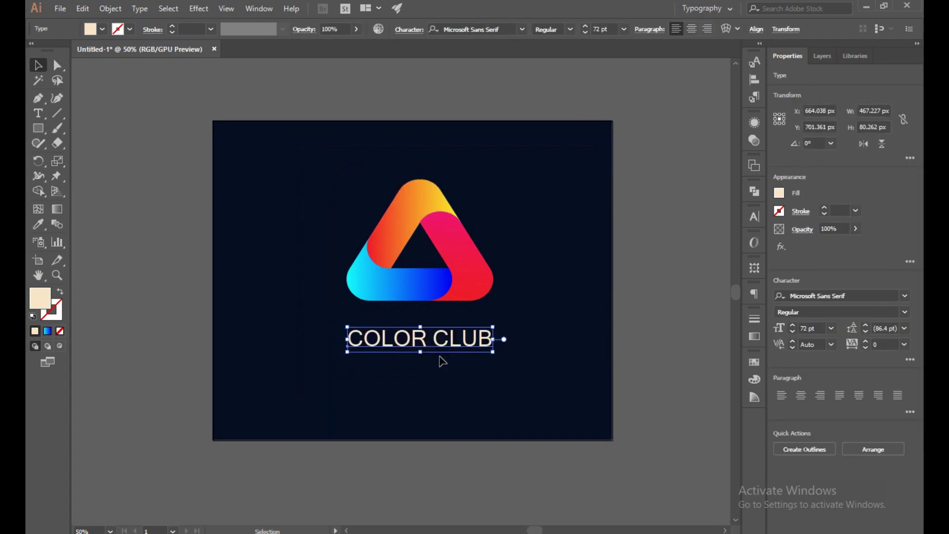
{"action": "left_click_drag", "start_coordinate": [423, 356], "coordinate": [464, 348]}
{"action": "left_click", "coordinate": [599, 301]}
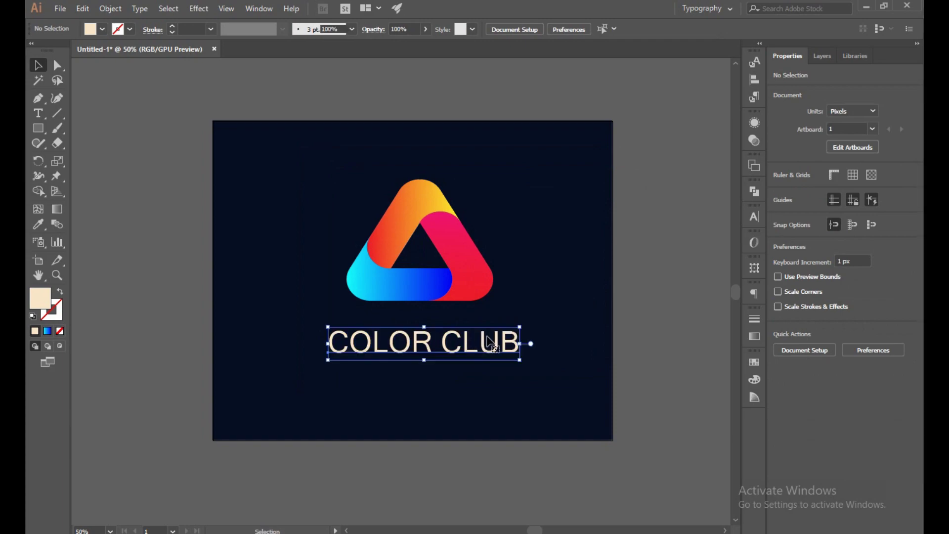
{"action": "left_click", "coordinate": [683, 288]}
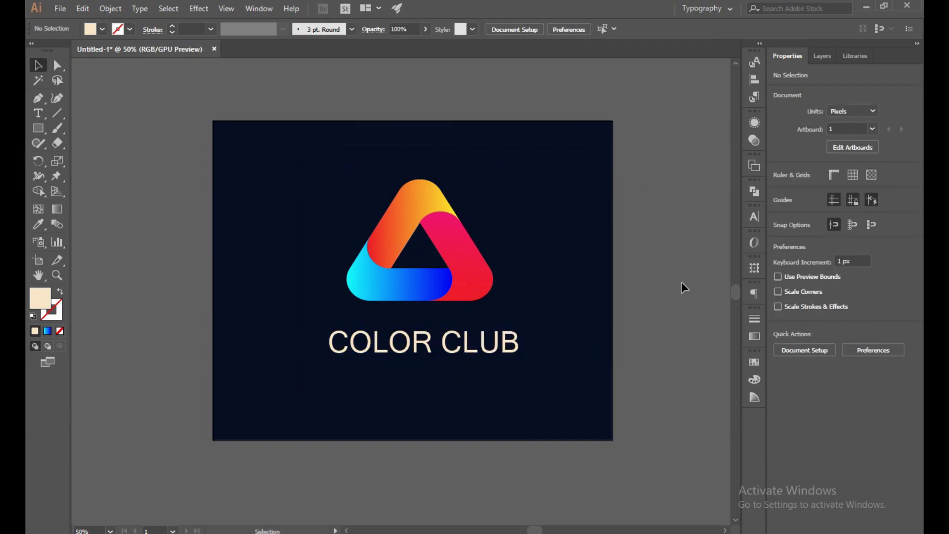